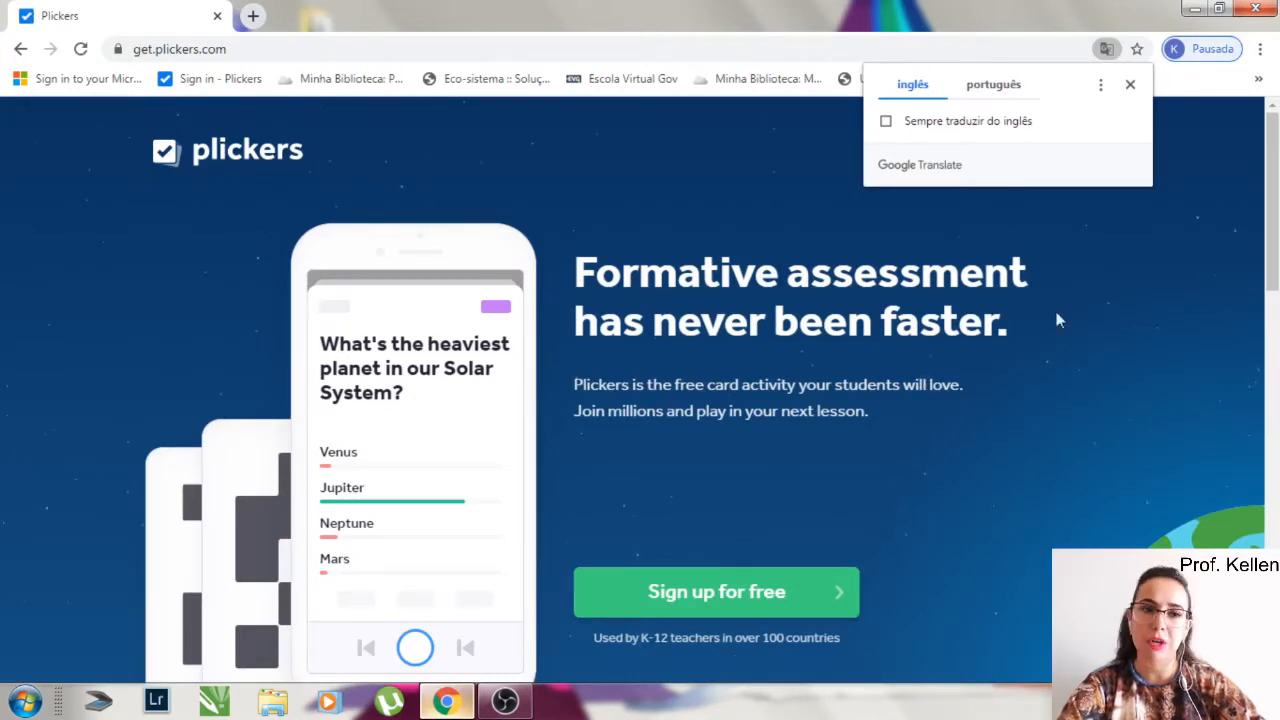
- Dismiss the translation prompt and sign up for free with Google, choosing the second listed account
left_click(1130, 84)
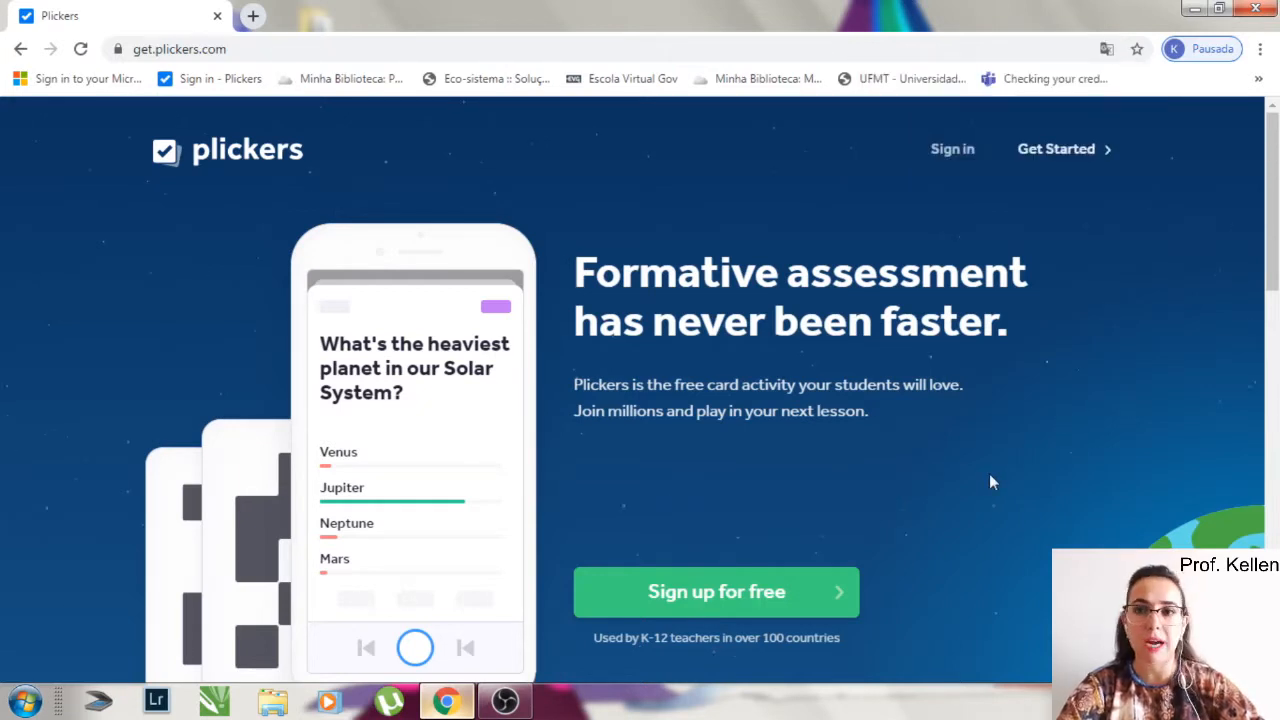
scroll(990, 484, "down", 1)
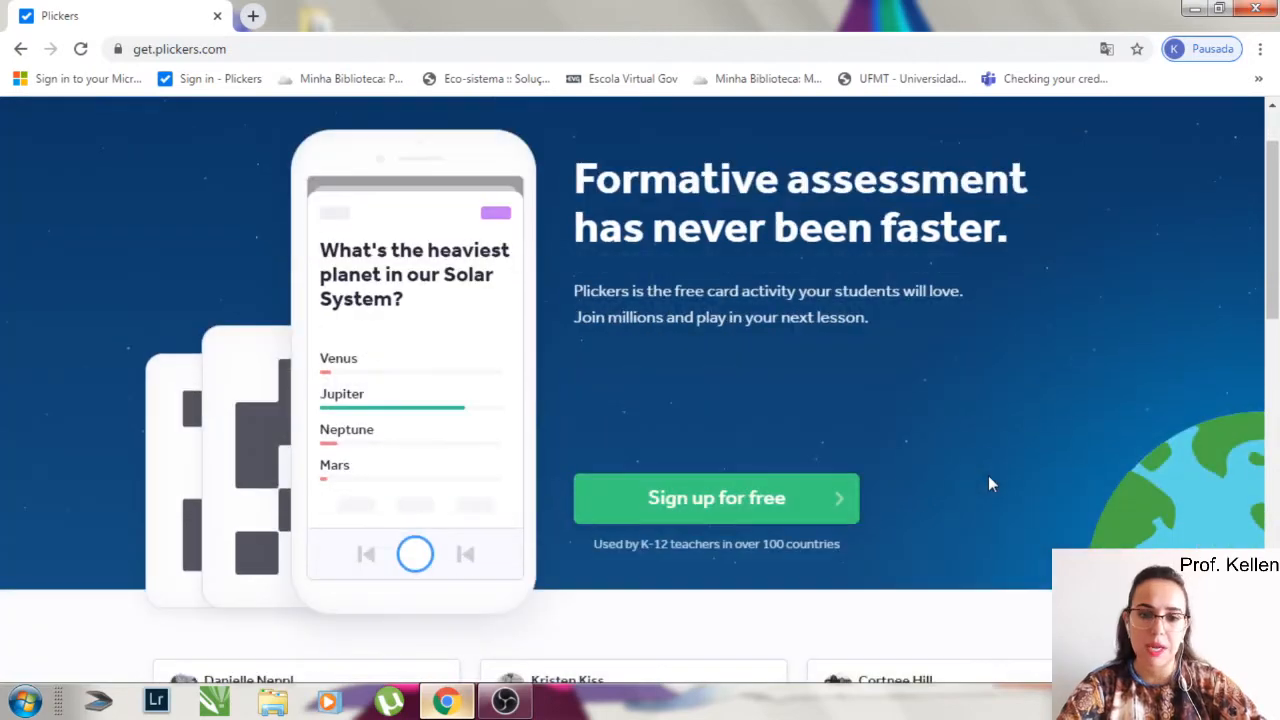
scroll(988, 480, "down", 2)
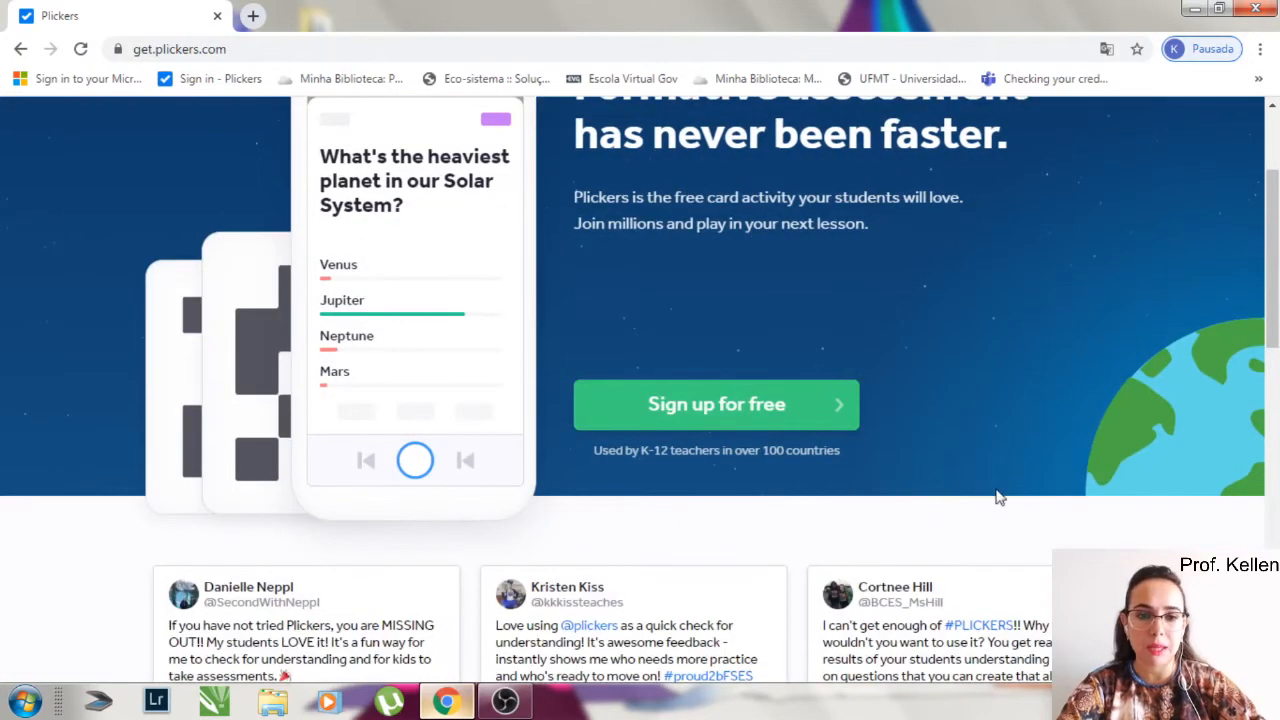
scroll(996, 492, "up", 3)
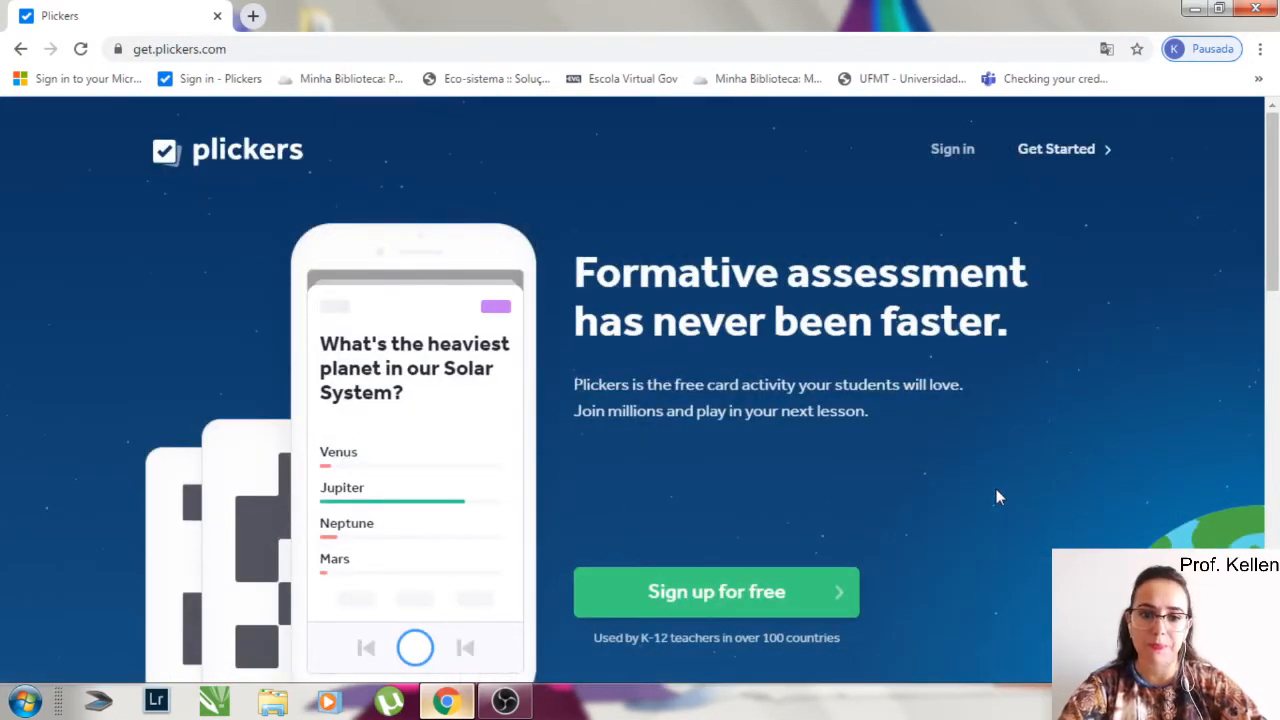
scroll(996, 497, "down", 1)
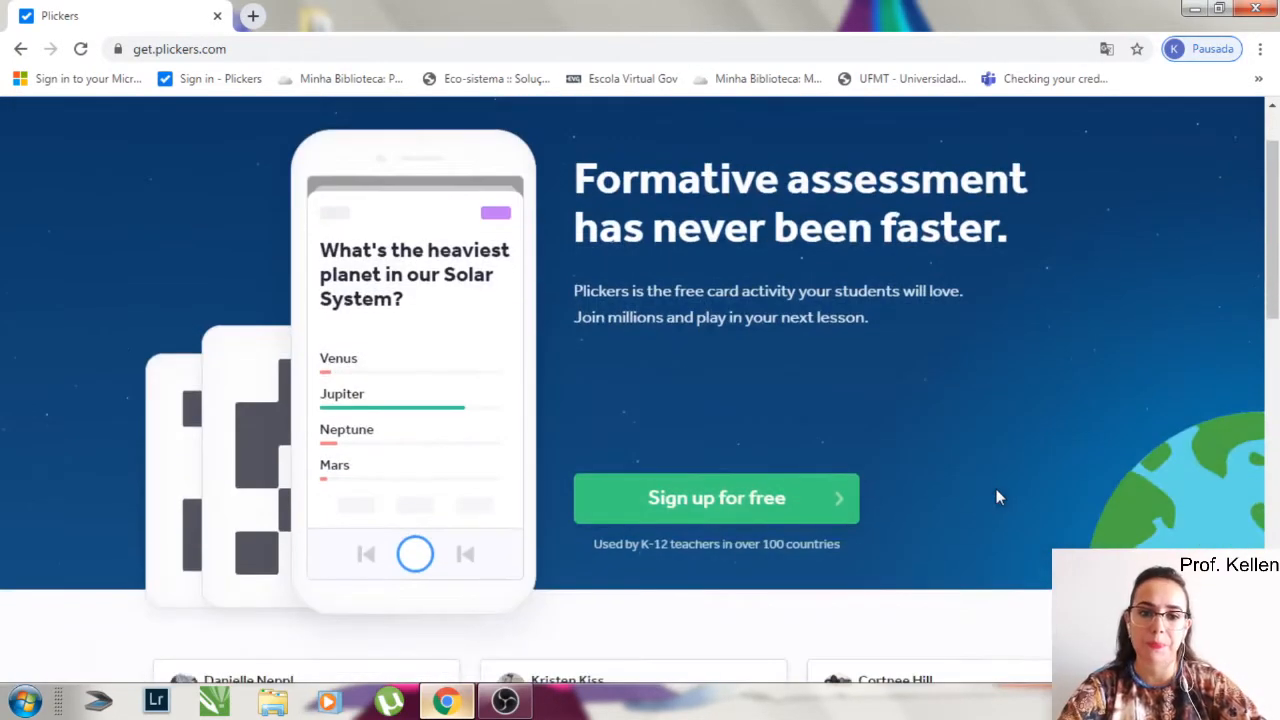
left_click(773, 510)
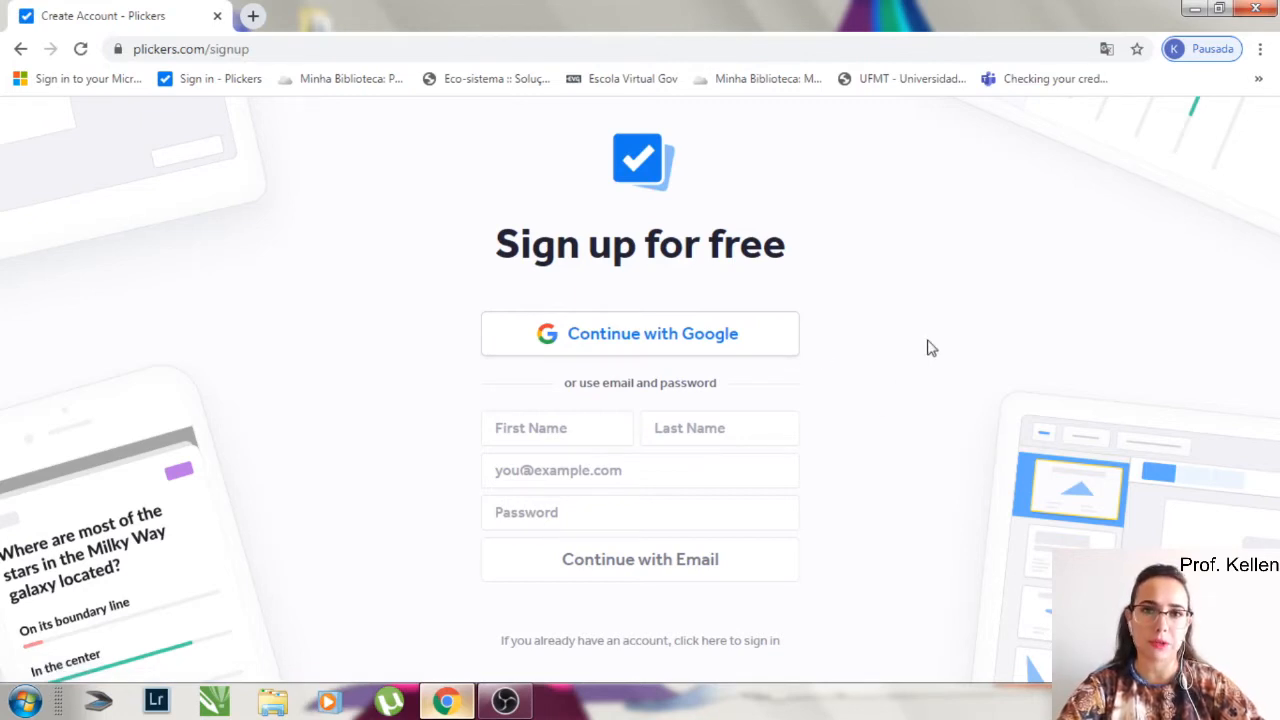
left_click(676, 337)
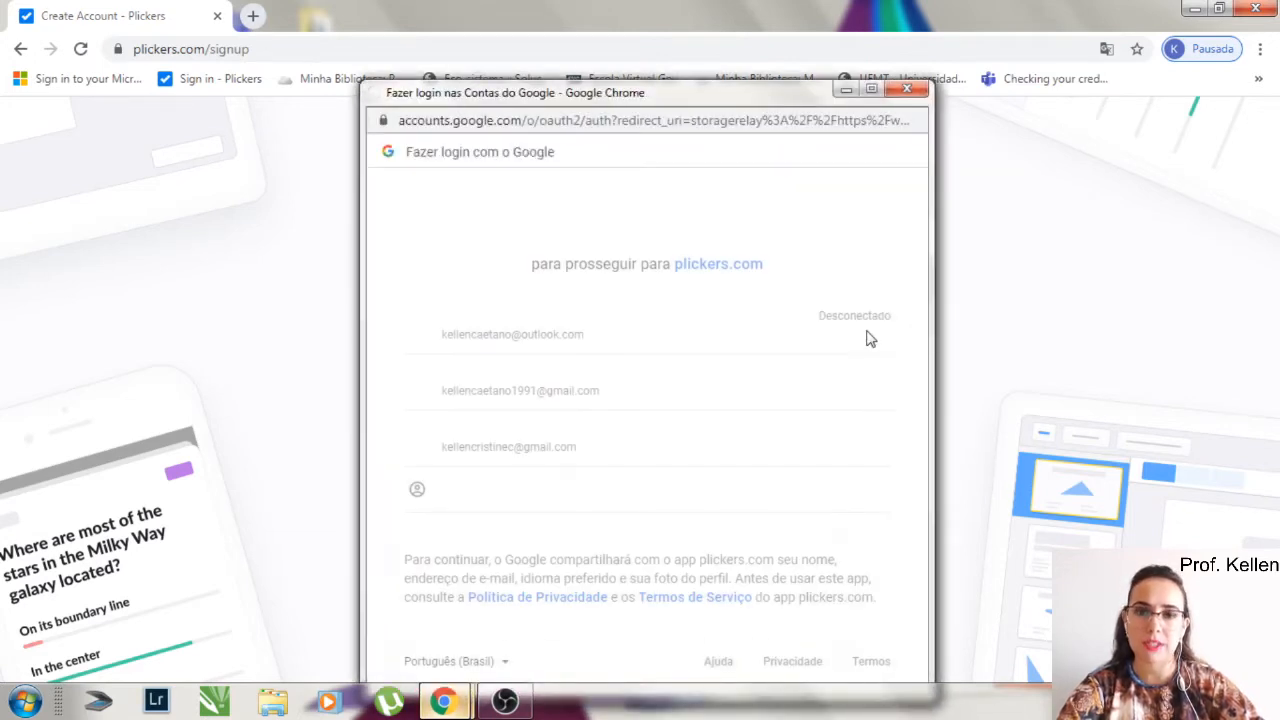
left_click(590, 396)
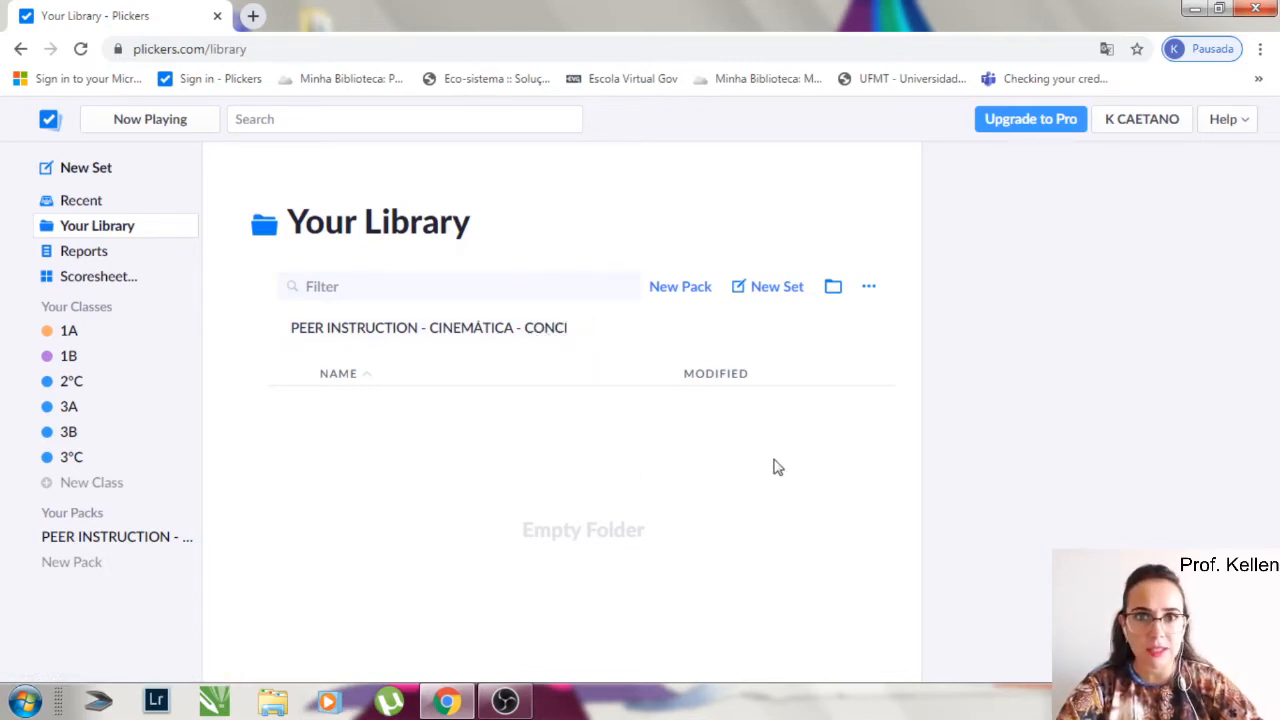
- Create a new pack named "Velocidade Média" in the library
left_click(697, 289)
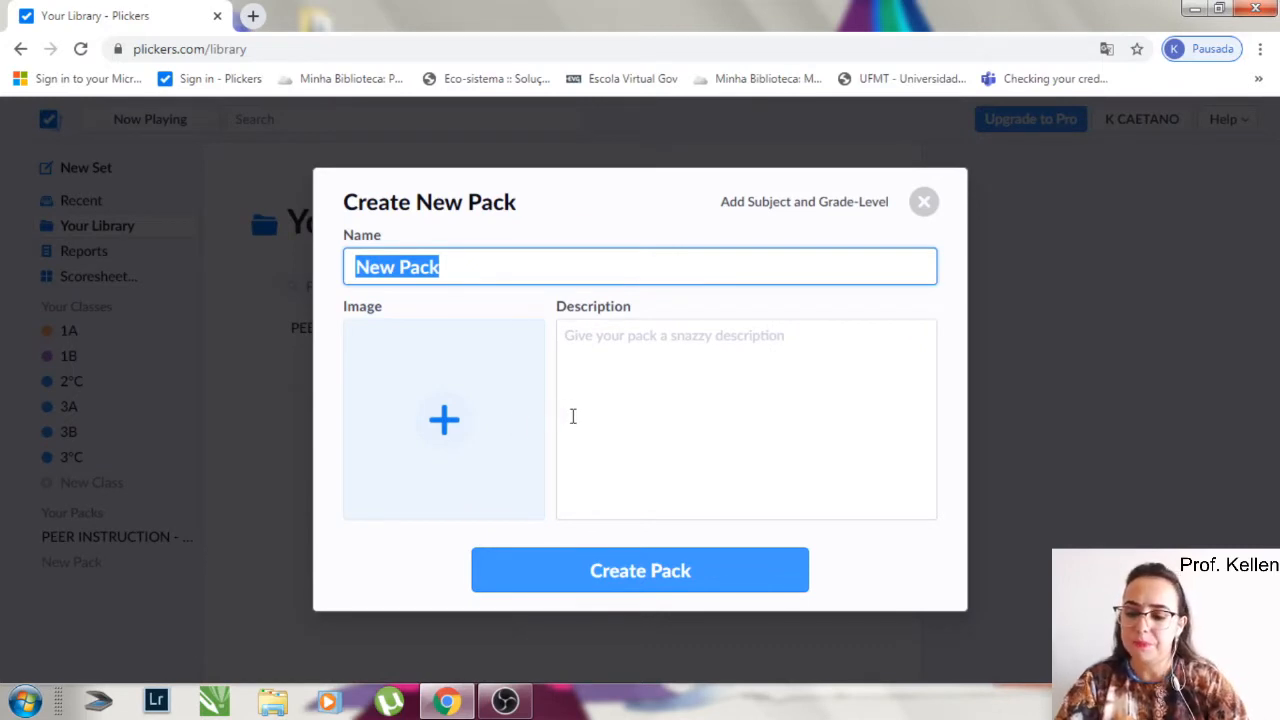
type("Velocidade")
key("BackSpace")
type("de Média")
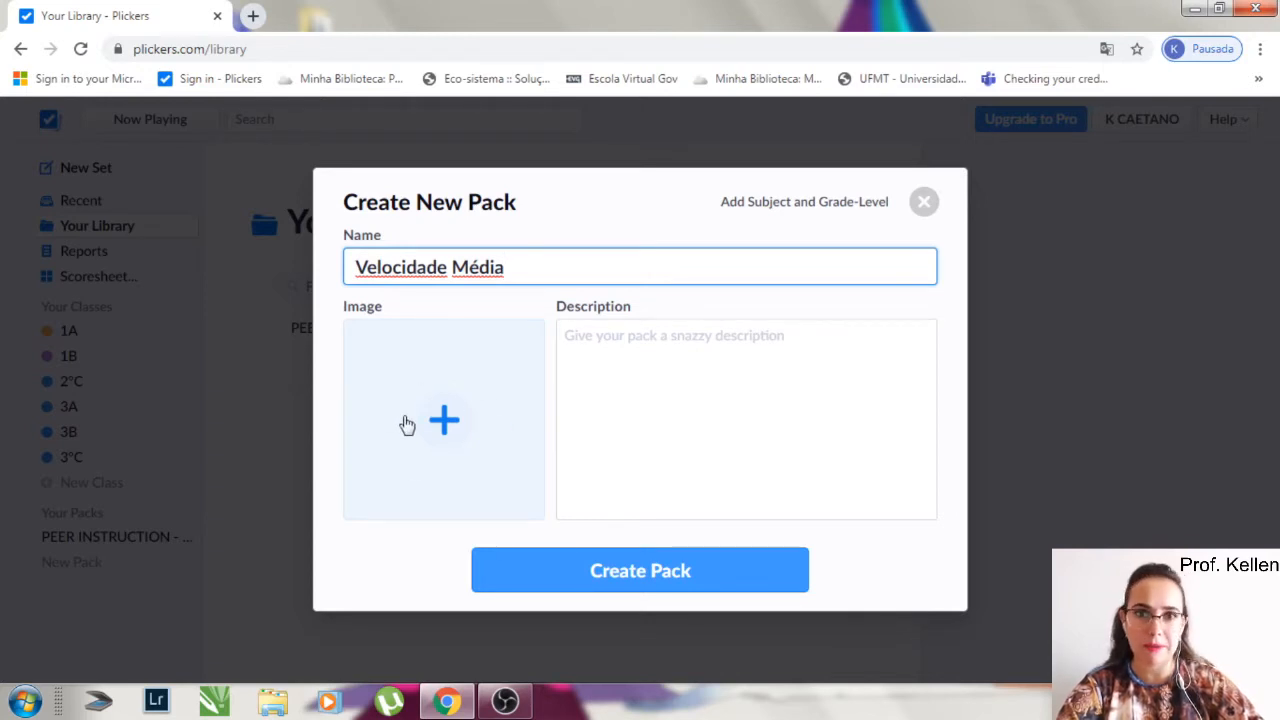
left_click(672, 570)
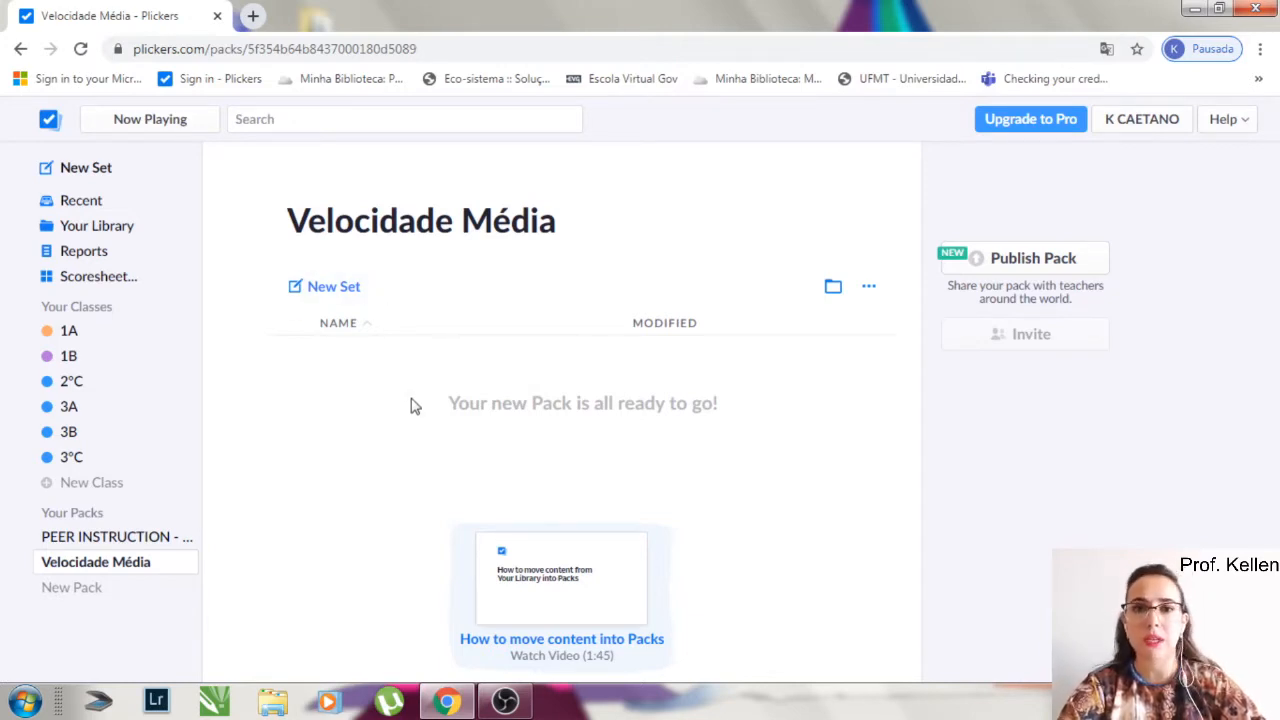
- Start a new question set in the Velocidade Média pack and title it "Velocidade média"
left_click(345, 288)
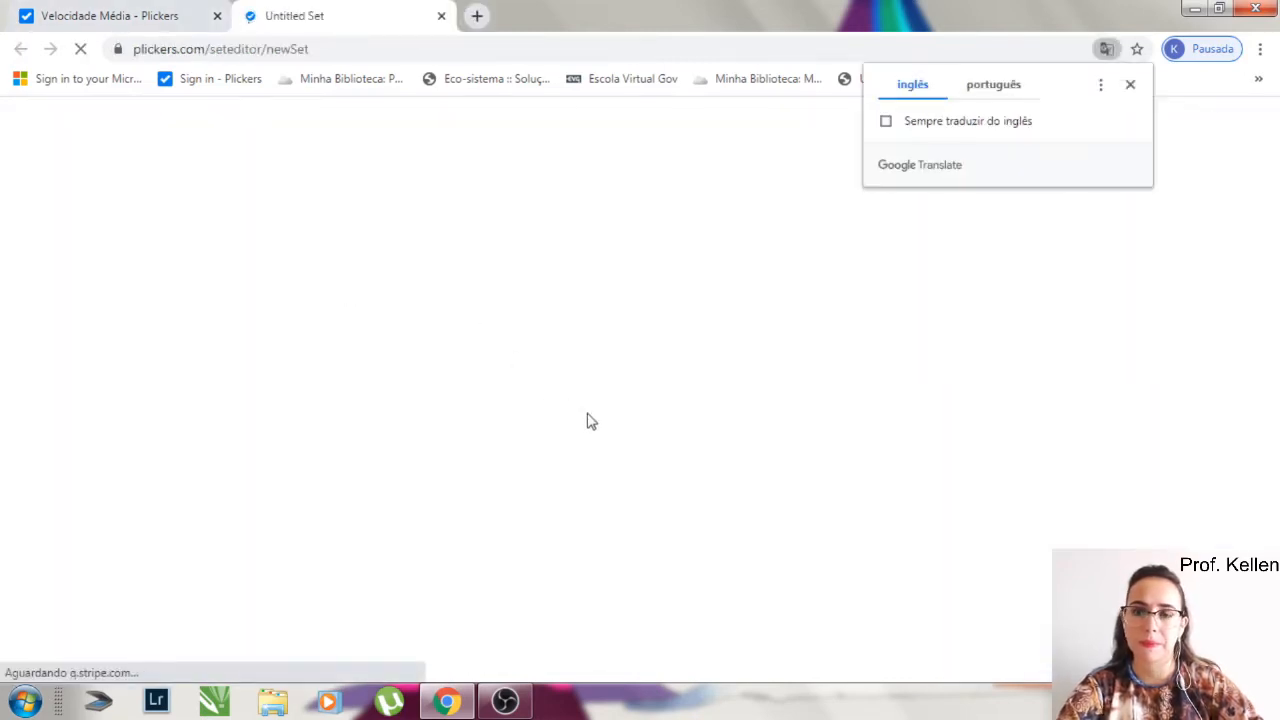
left_click(1130, 87)
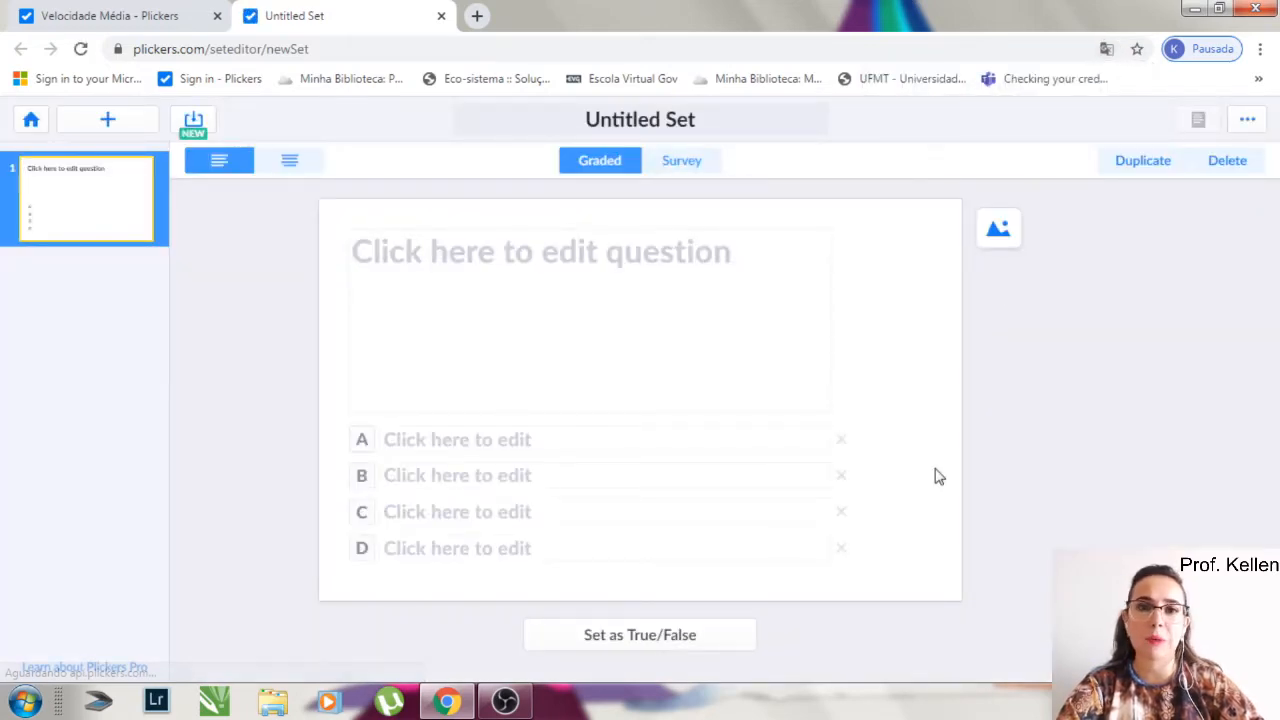
left_click(548, 120)
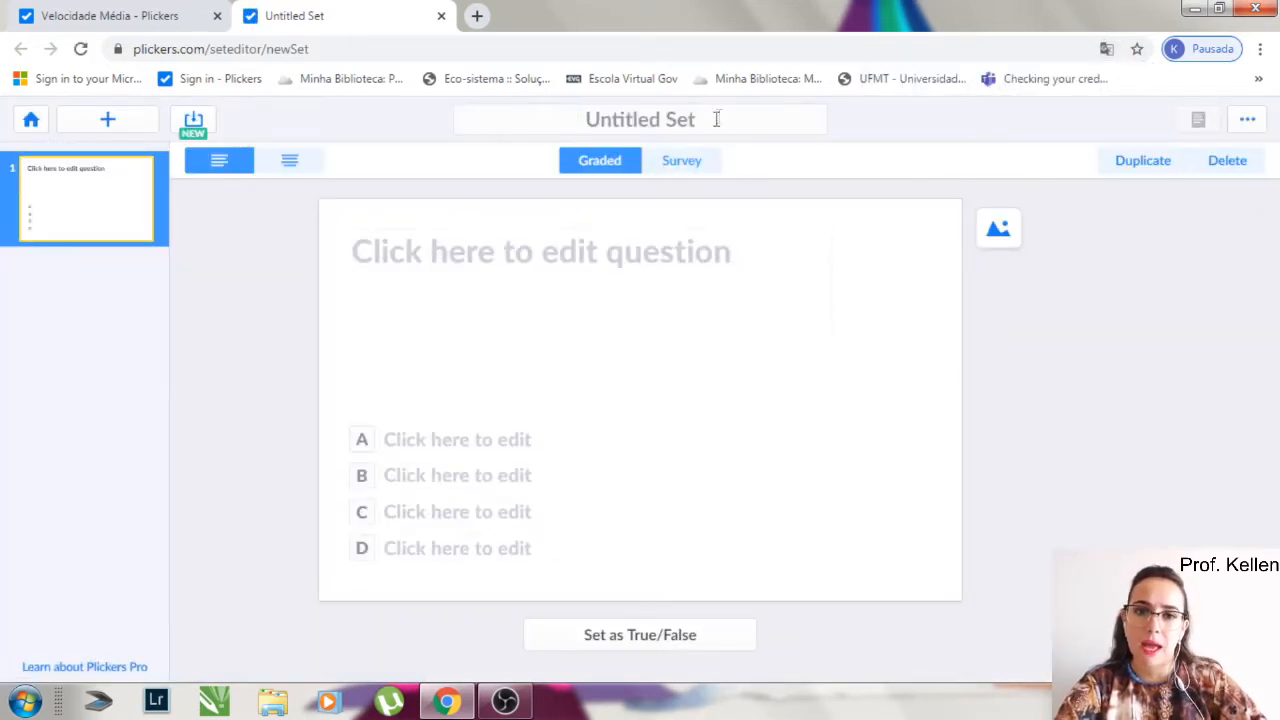
left_click(600, 118)
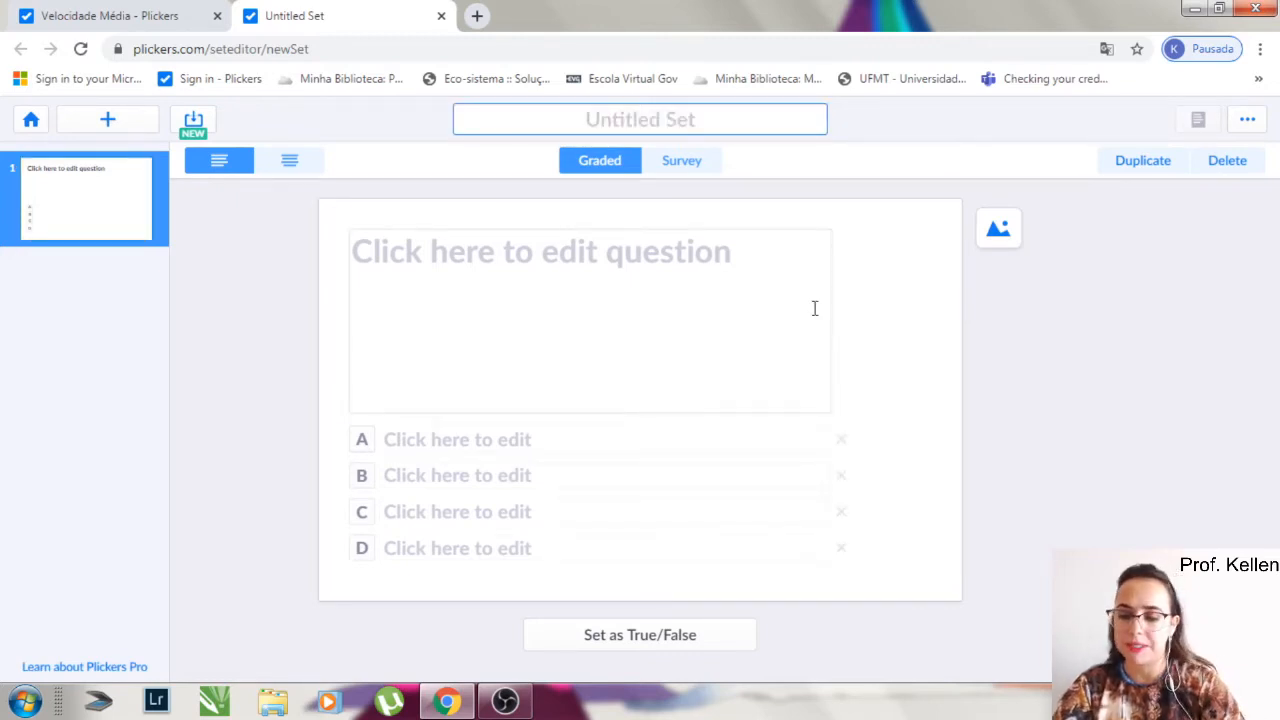
type("Velocid")
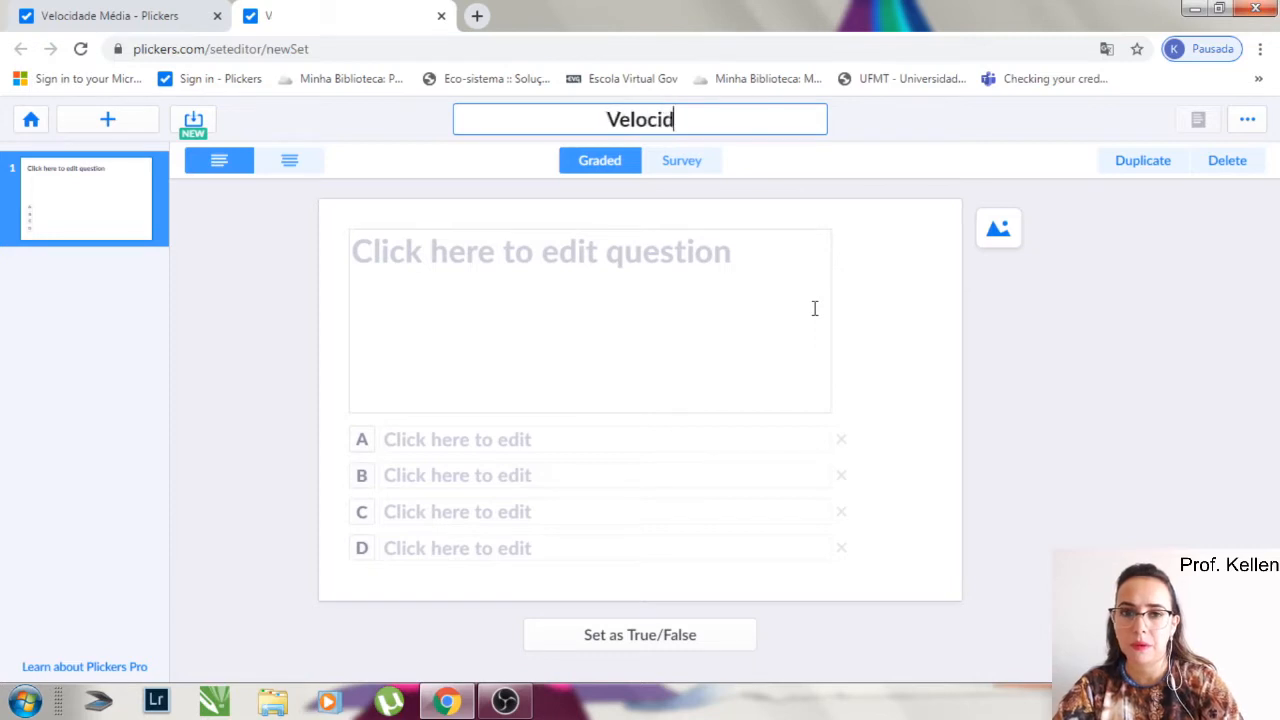
type("ae média")
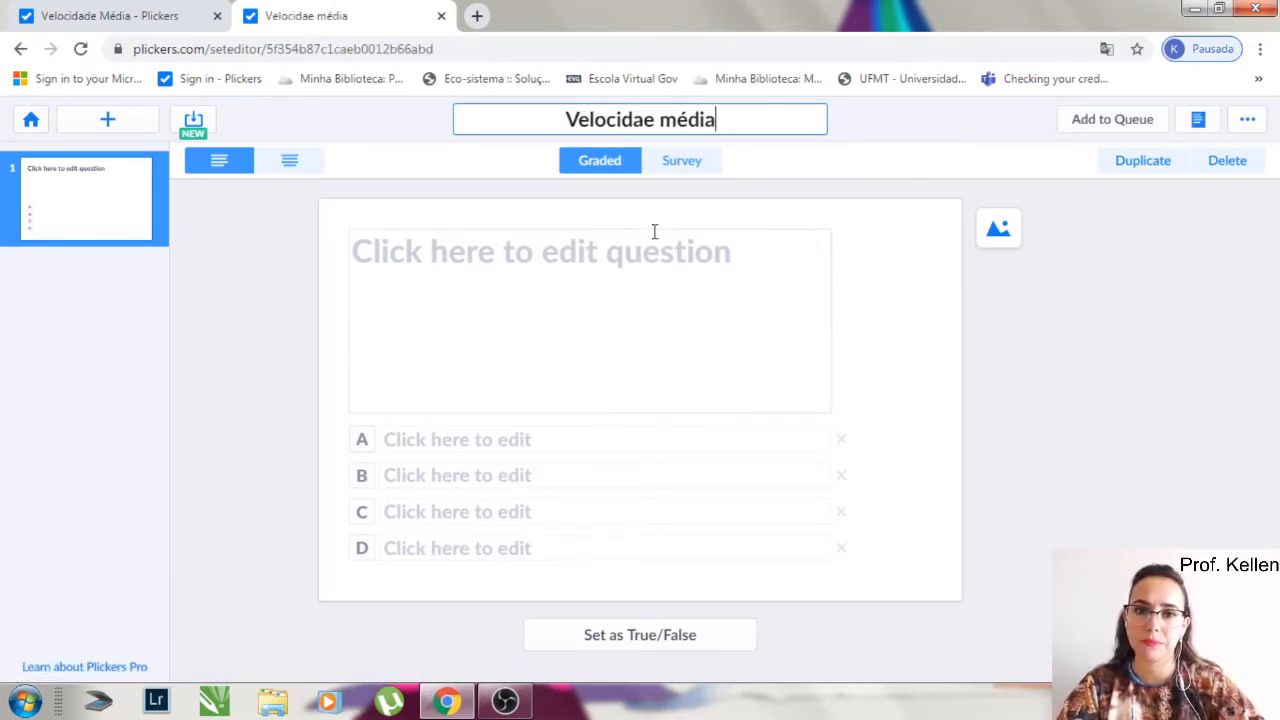
left_click(642, 119)
type("d")
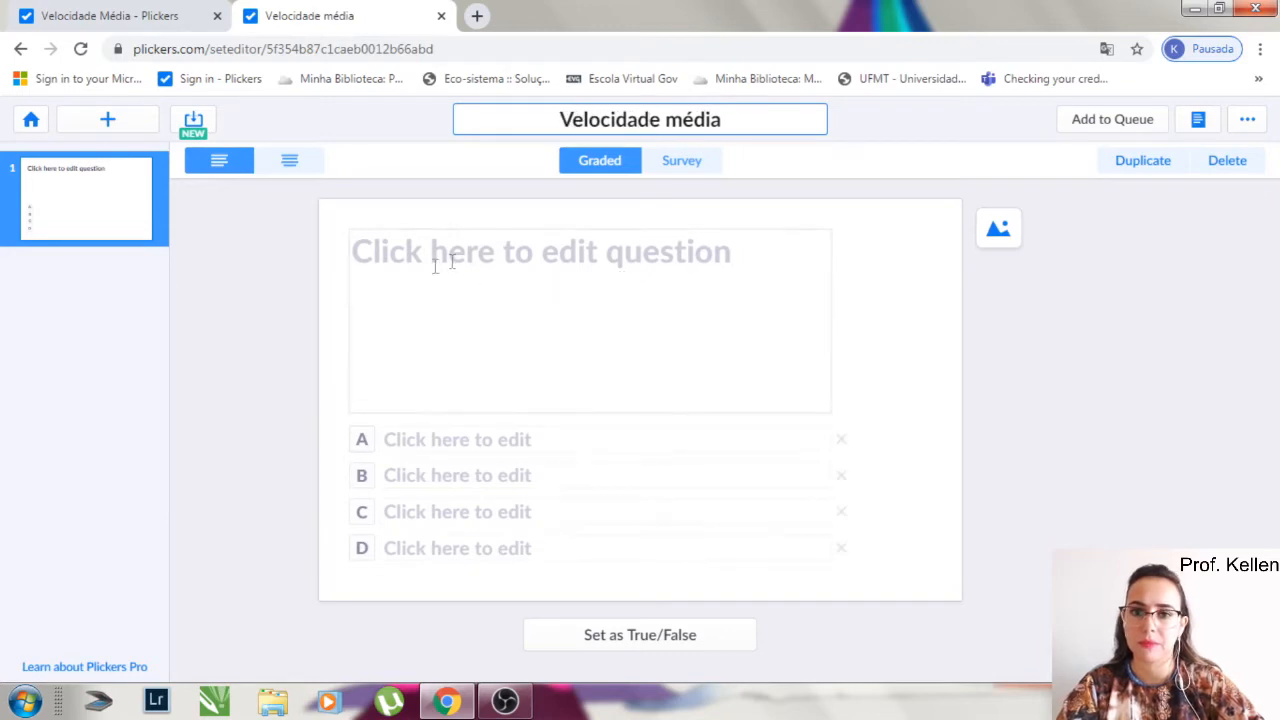
- Enter the first question's text as "Quais as grandezas relacionadas com a velocidade média?"
left_click(408, 267)
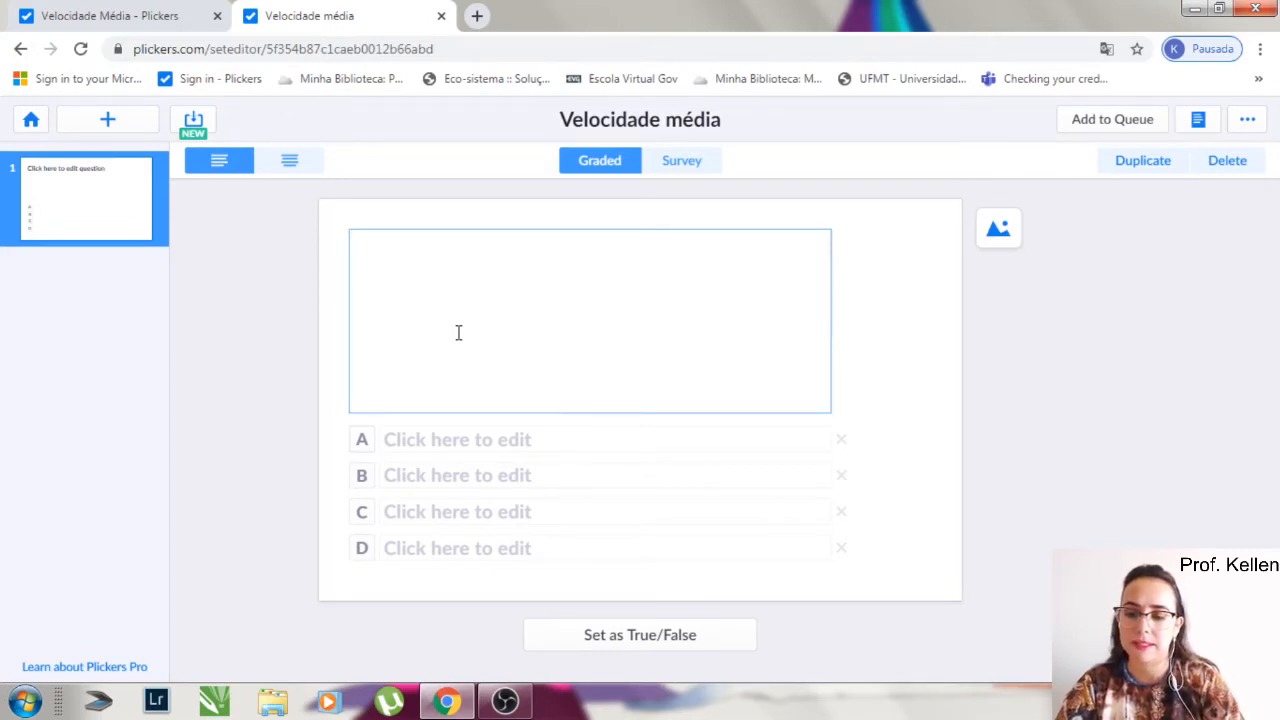
type("Quais as grandezas re")
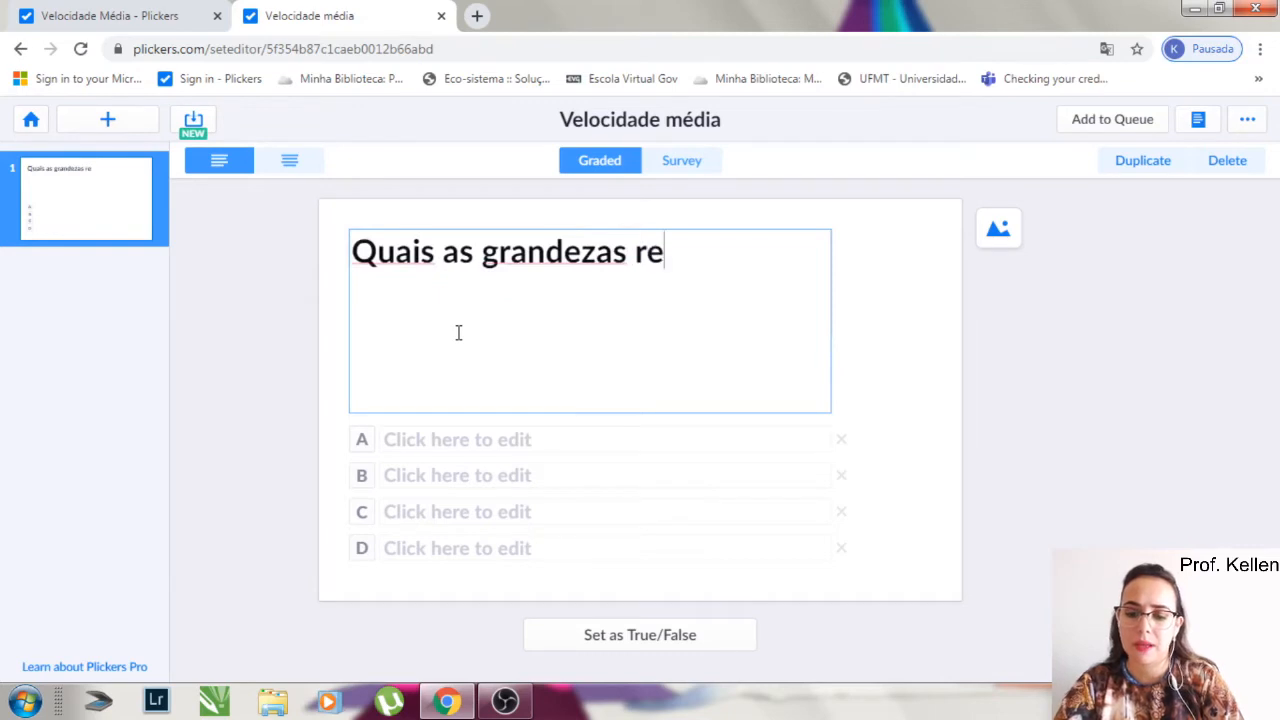
type("laciona")
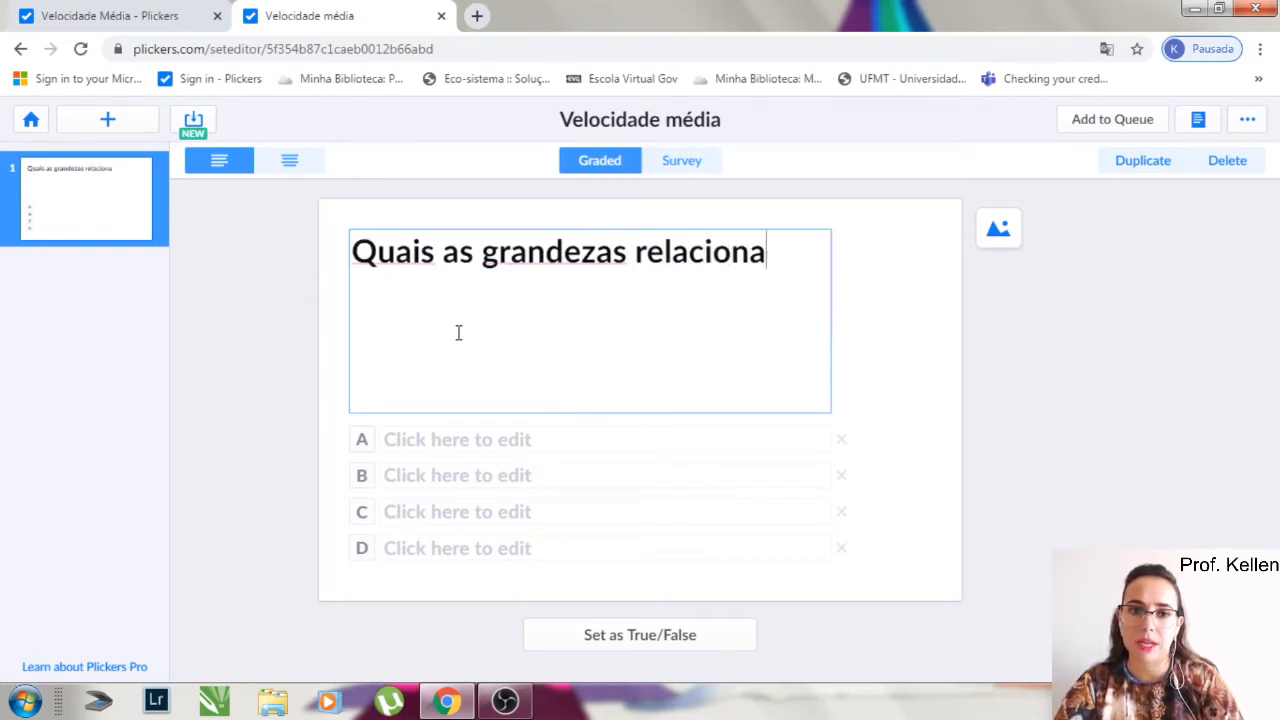
type("das com a ")
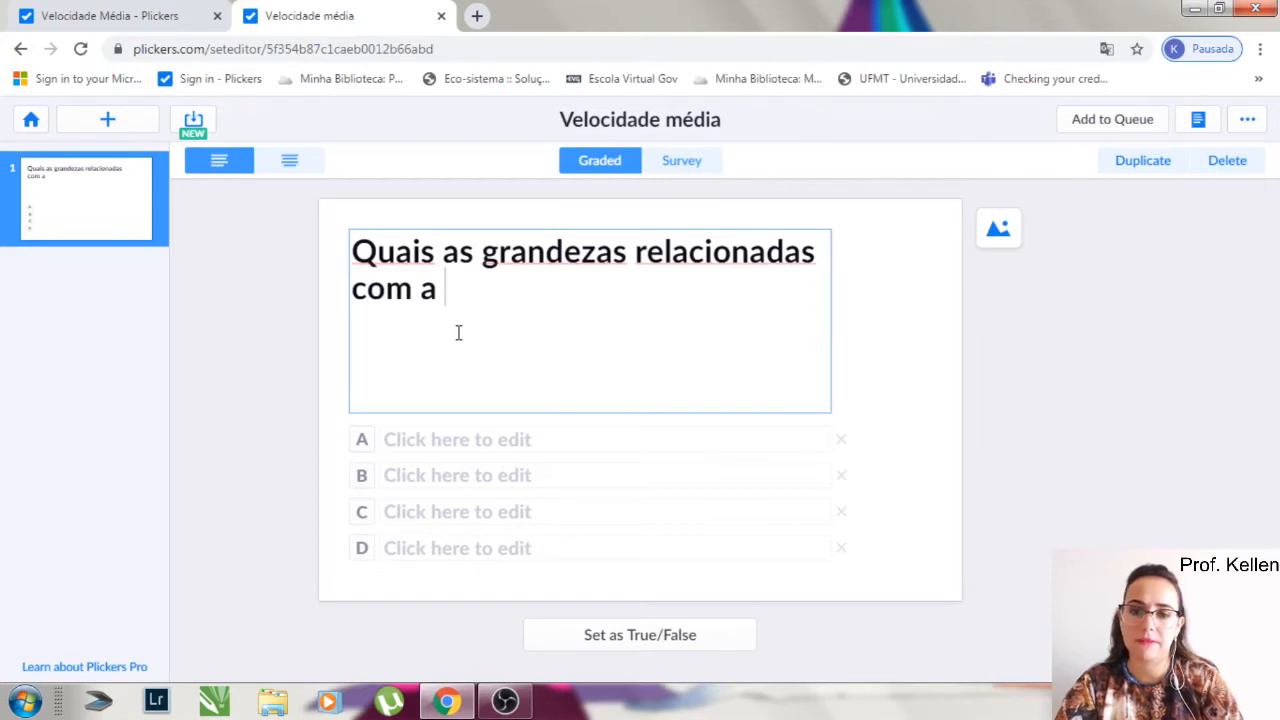
type("velocidade média?")
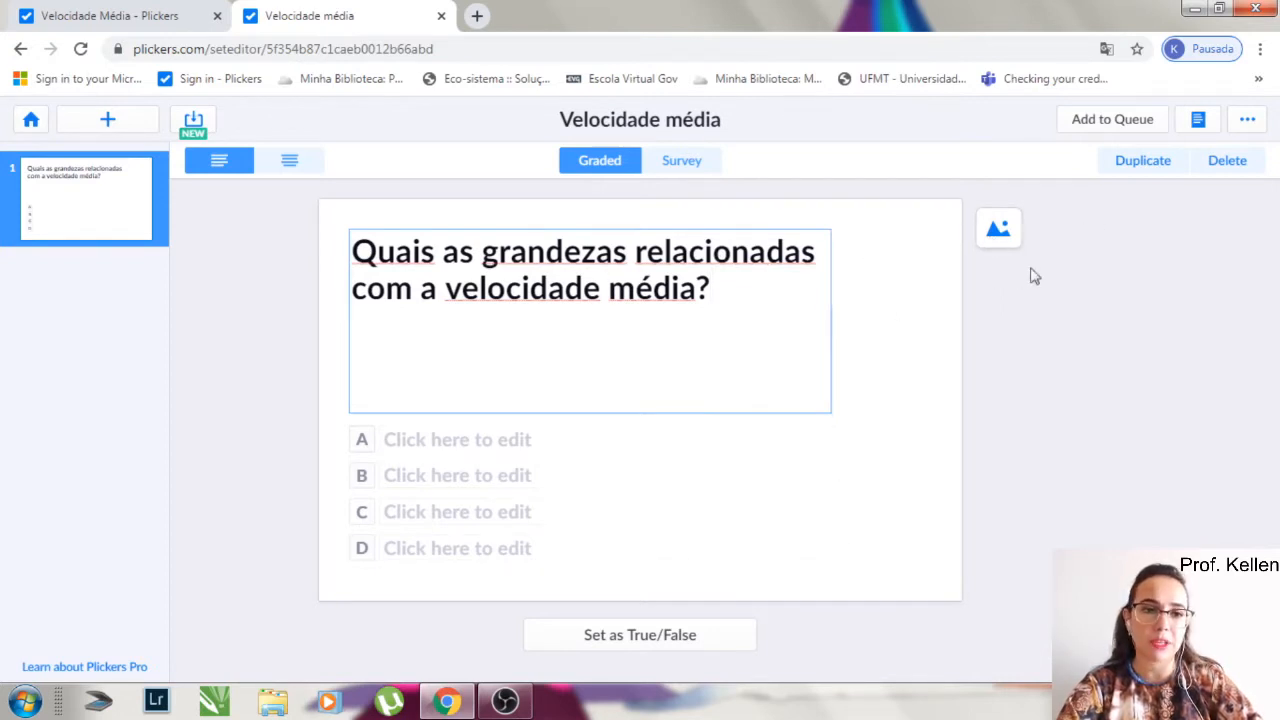
- Fill in the first question's choice A as "Espaço e Tempo" and choice B as "Espaço e massa"
left_click(433, 445)
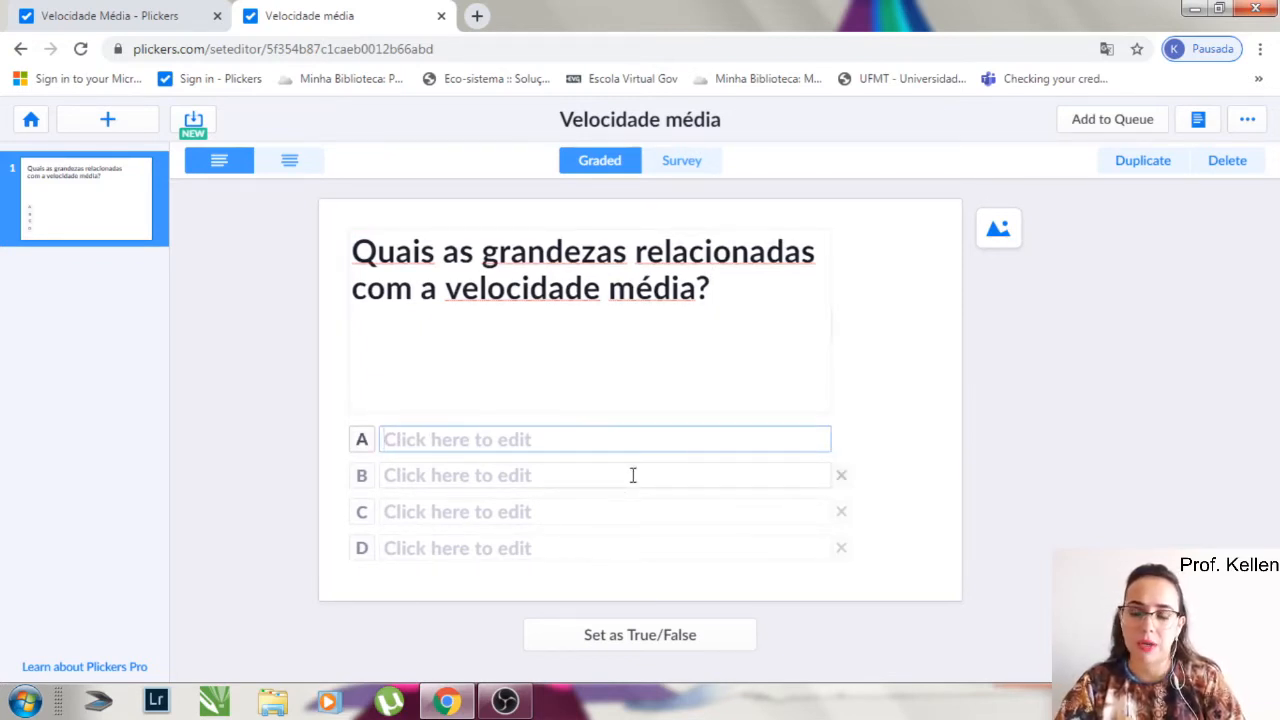
type("Espaço e Tempo")
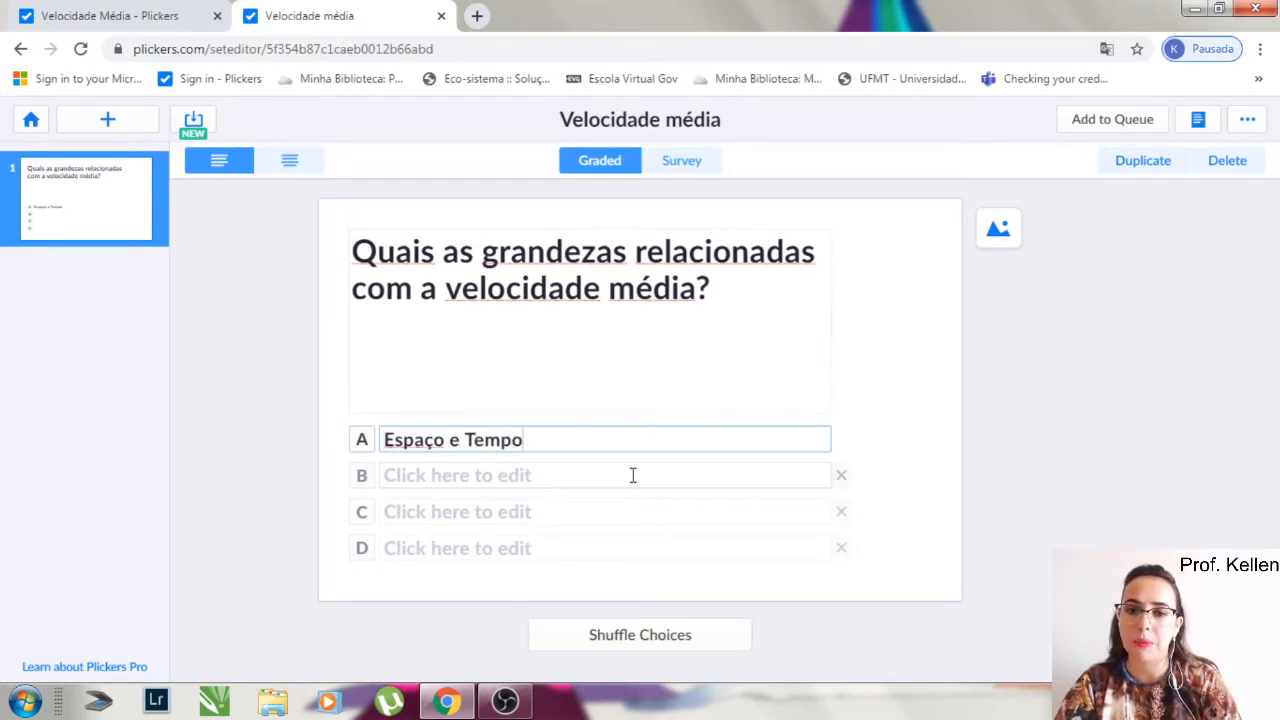
left_click(633, 475)
type("Espaço ")
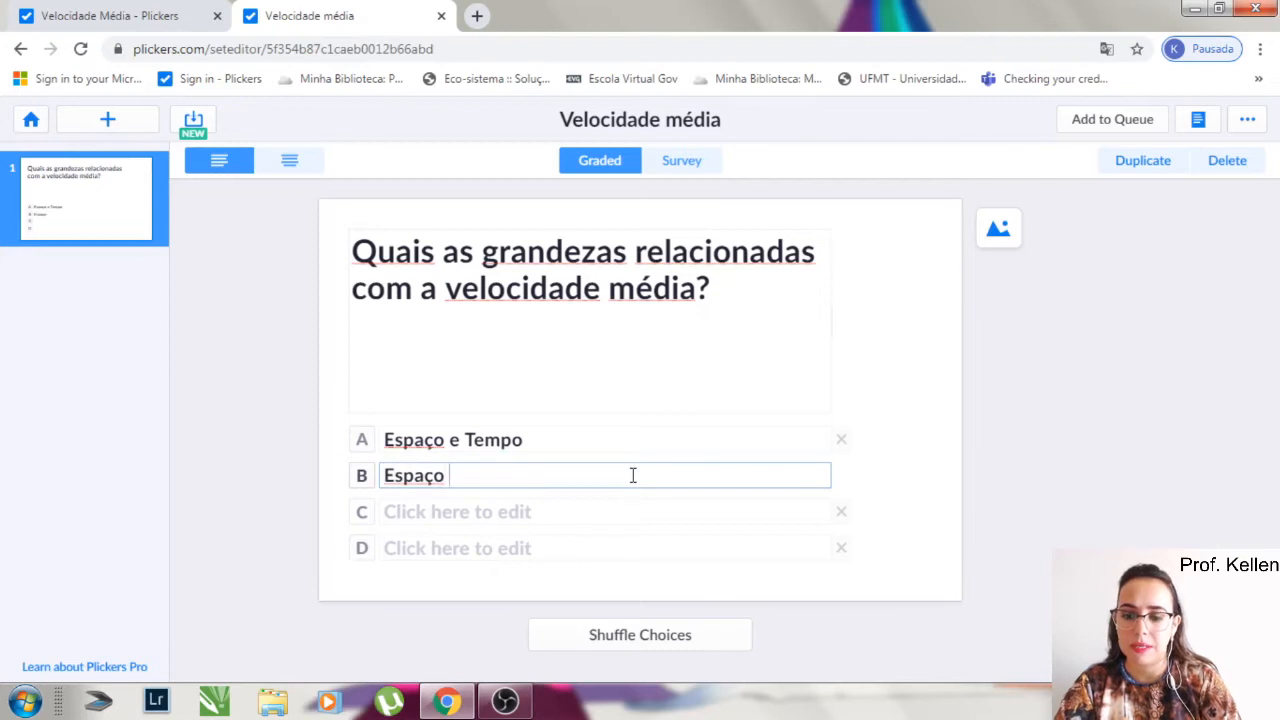
type("e massa")
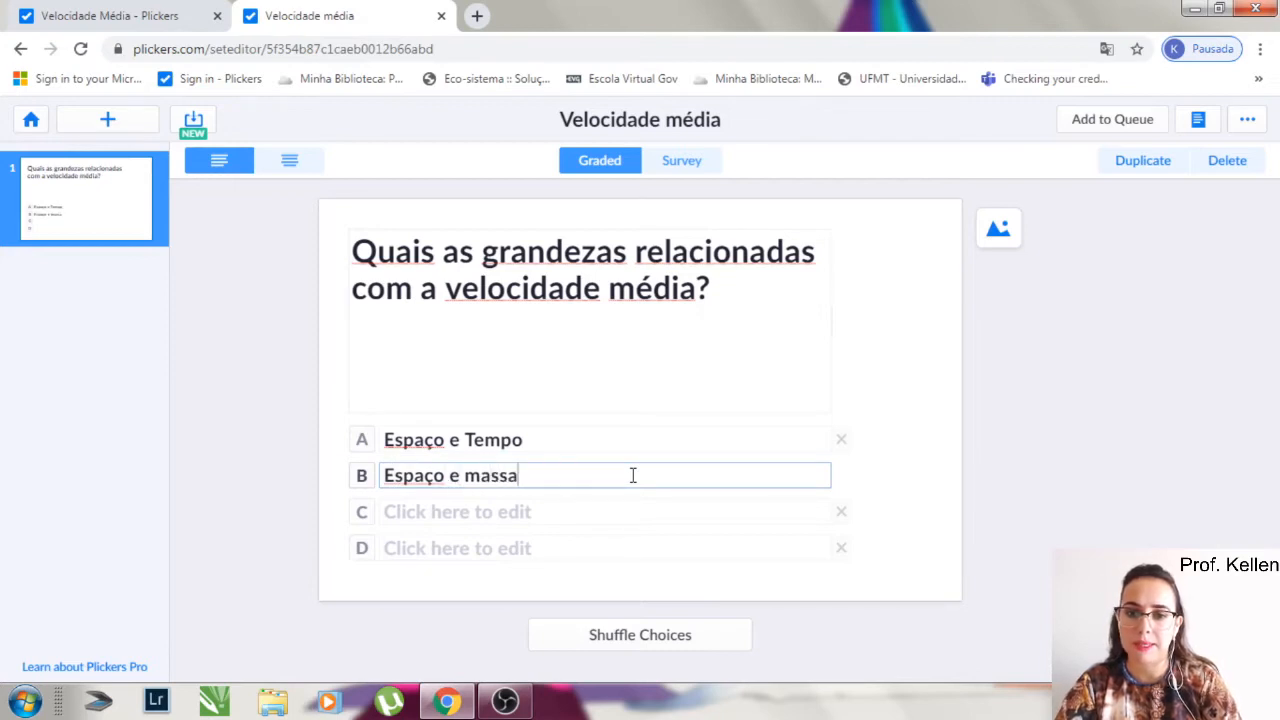
- Fill in choice C as "Tempo apenas" and choice D as "Espaço apenas", with choice A marked as the correct answer
key("Tab")
type("Te")
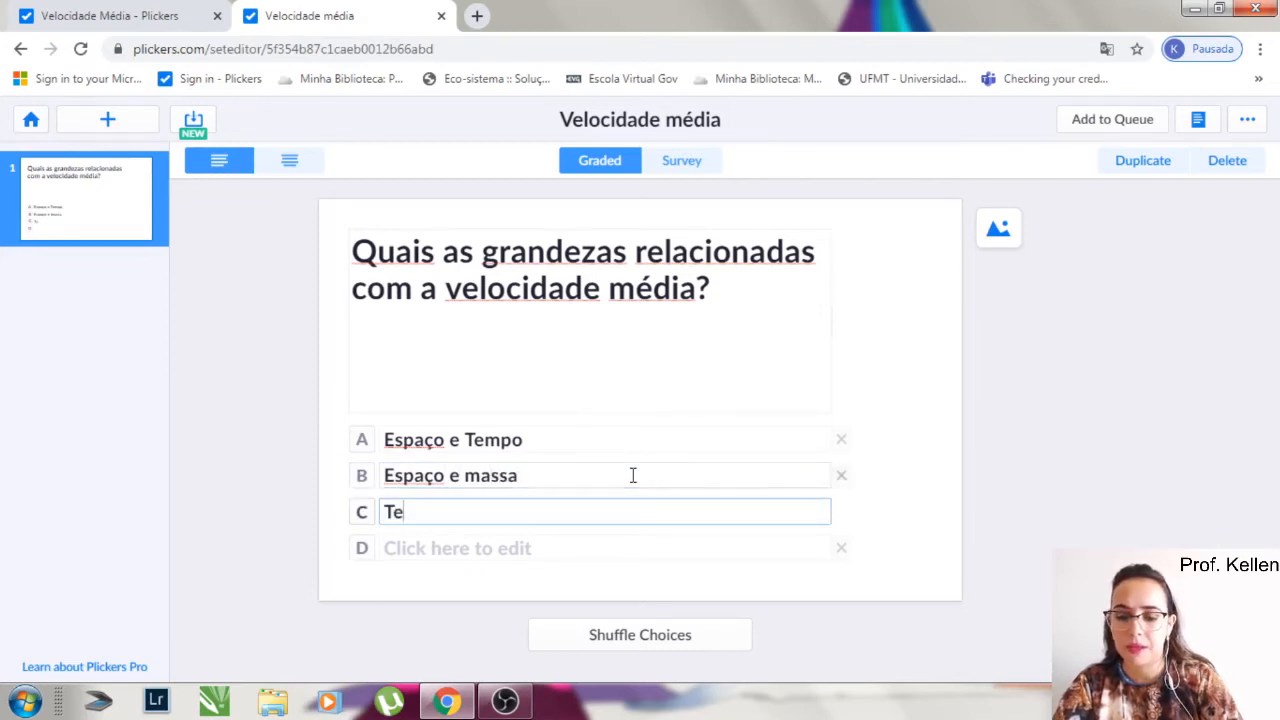
type("mpo apenas")
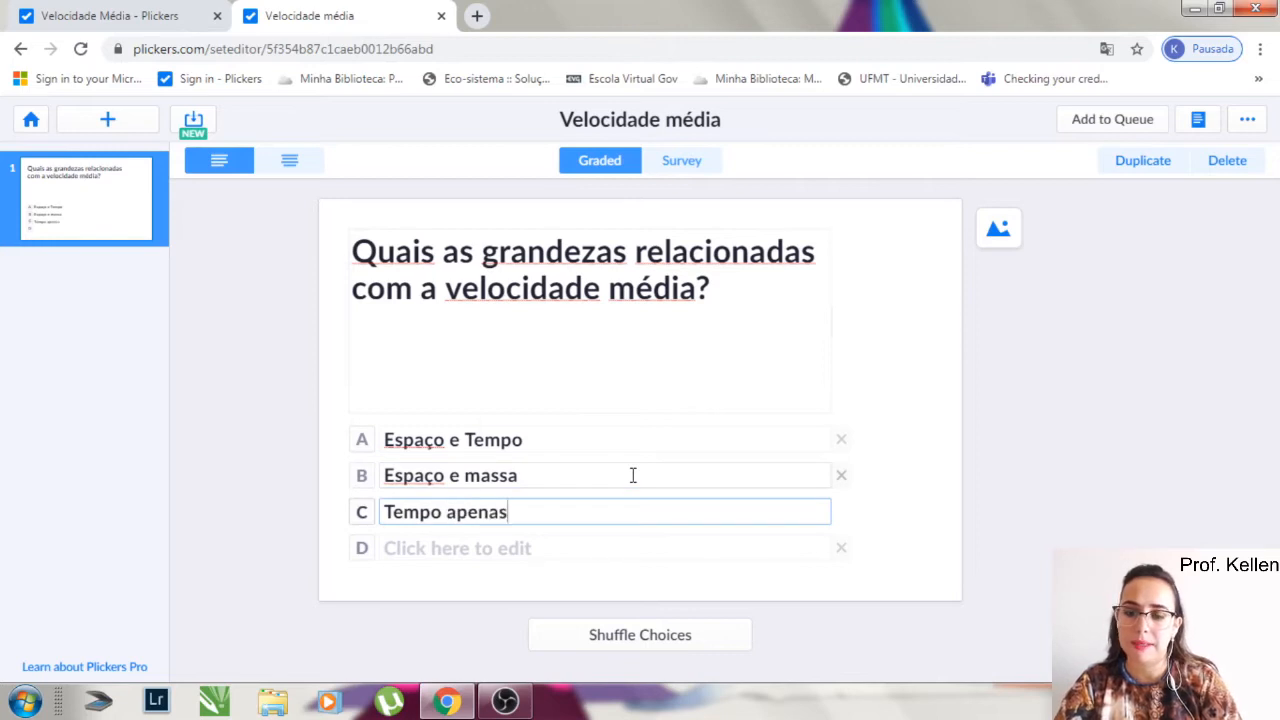
key("Tab")
type("Espçao")
key("BackSpace")
key("BackSpace")
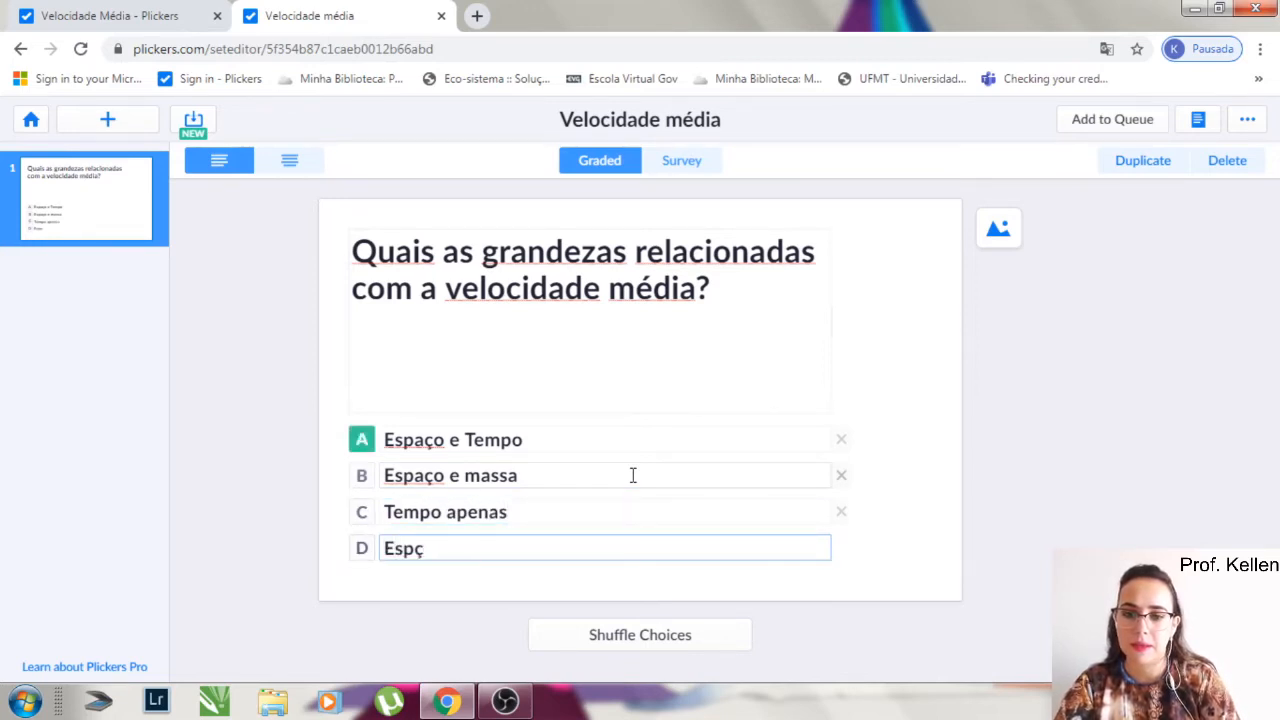
type("aço apenas")
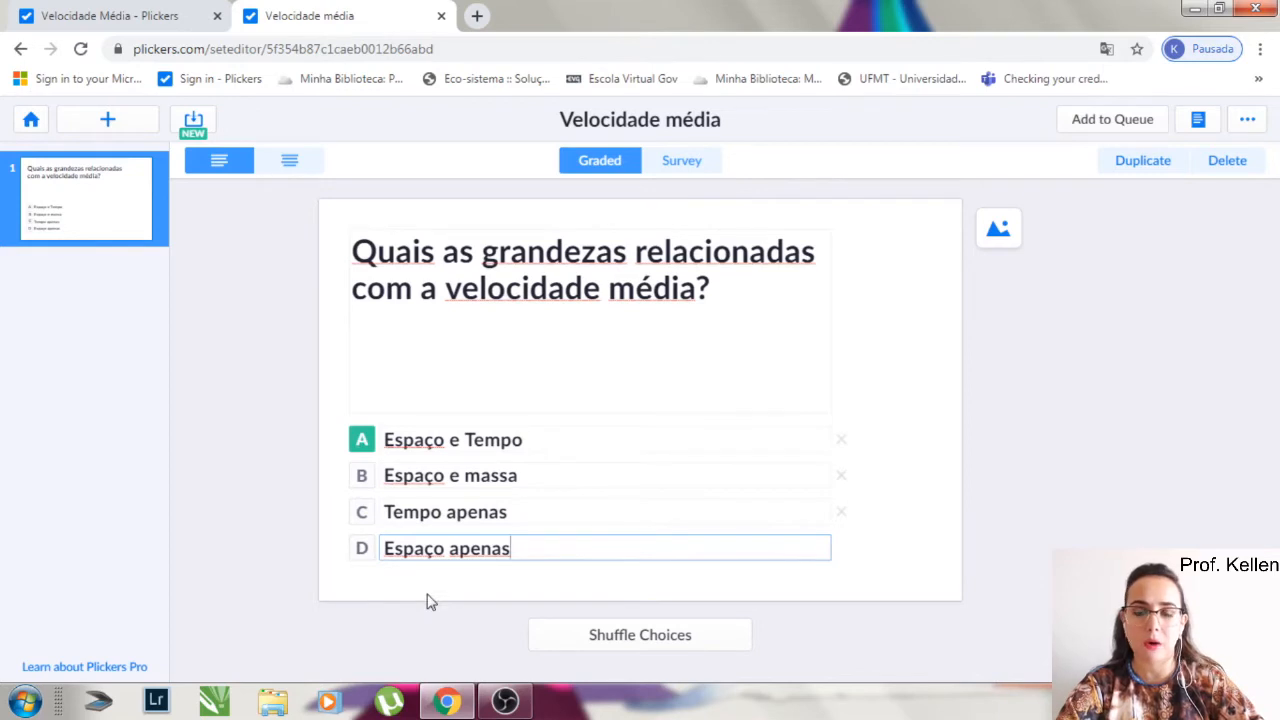
left_click(362, 448)
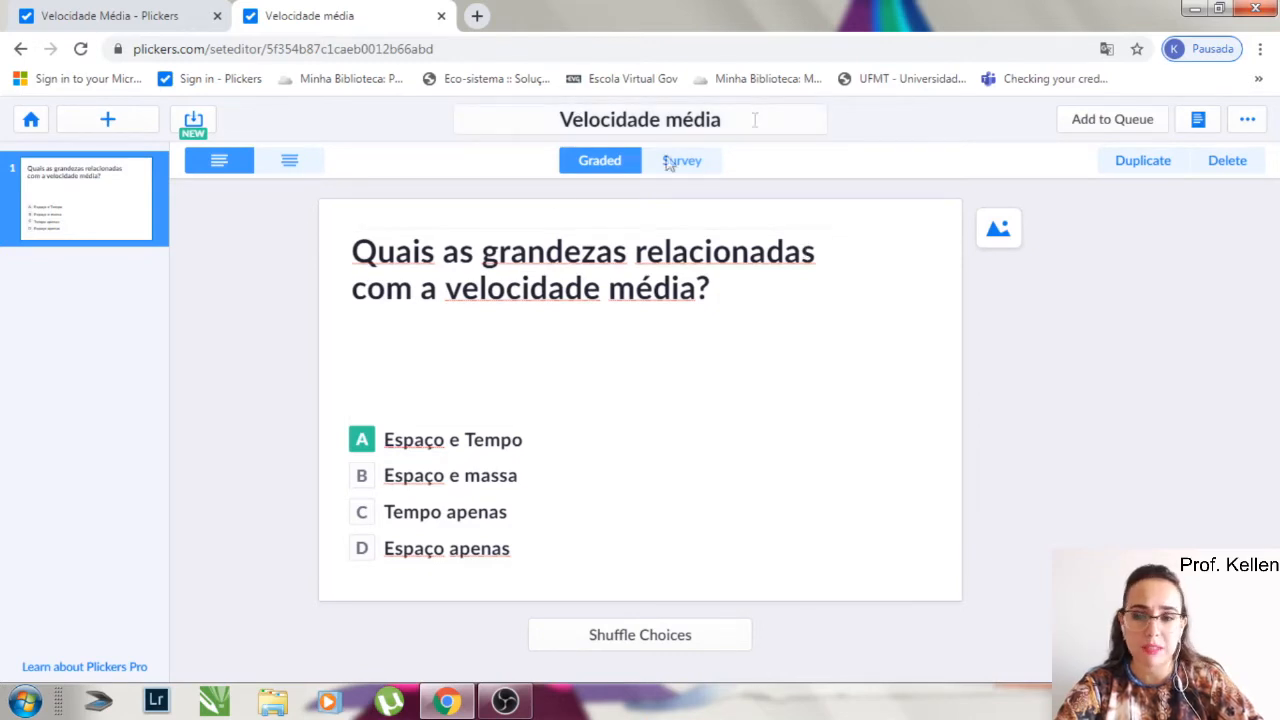
- Add a second question to the set with the text "Questão Teste"
left_click(138, 130)
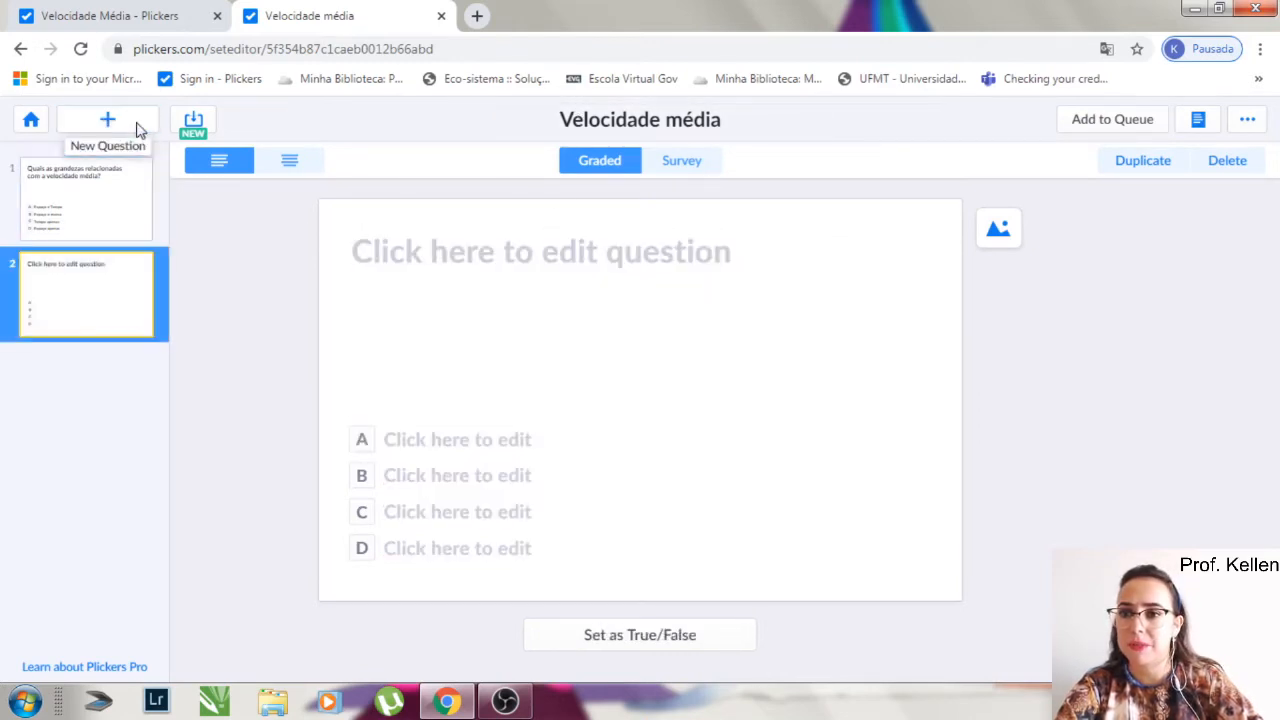
left_click(450, 242)
type("qu")
key("BackSpace")
key("BackSpace")
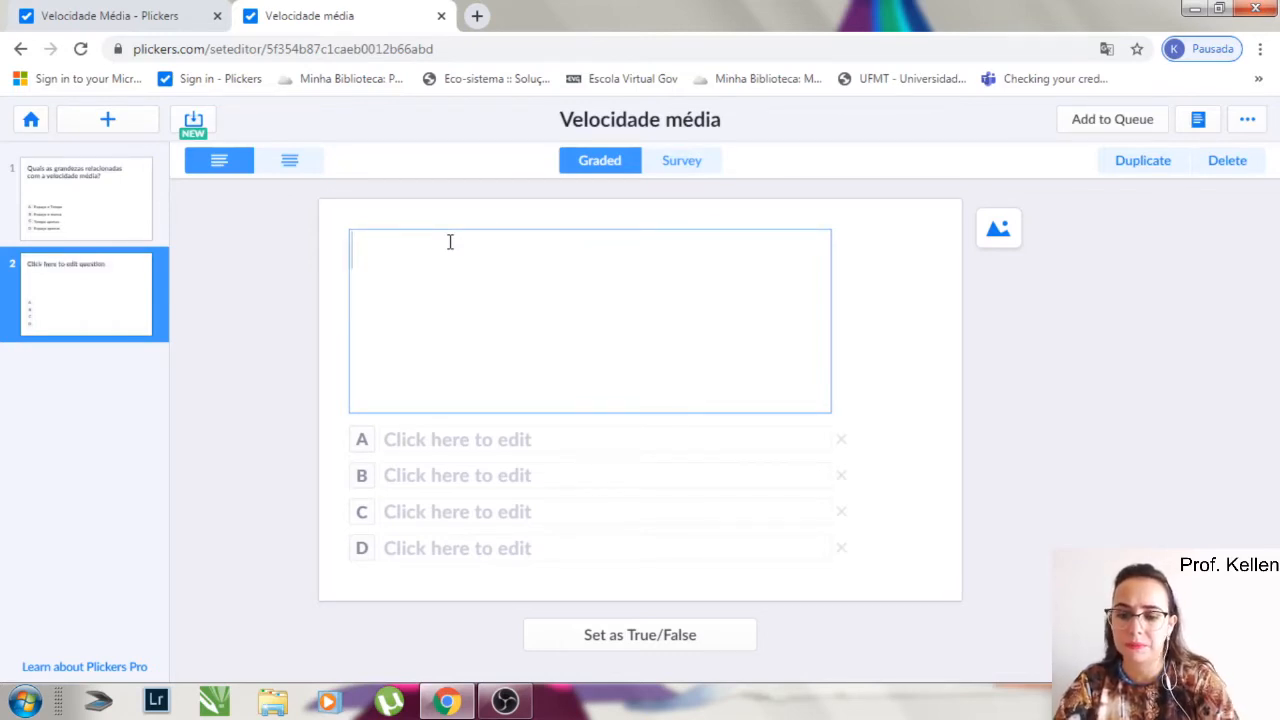
type("Questão Teste")
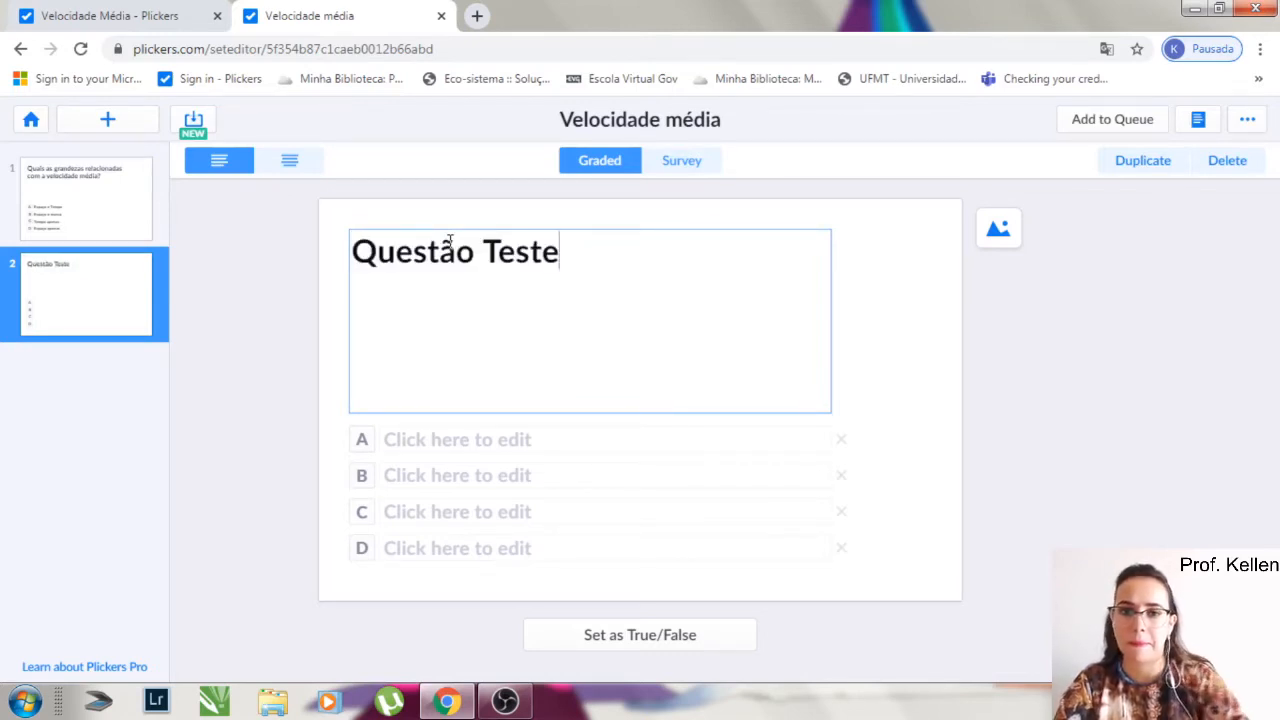
- Fill in the second question's choices A to D as "aaaaa", "bbbb", "cccc" and "dddd", and mark choice C as the correct answer
left_click(450, 437)
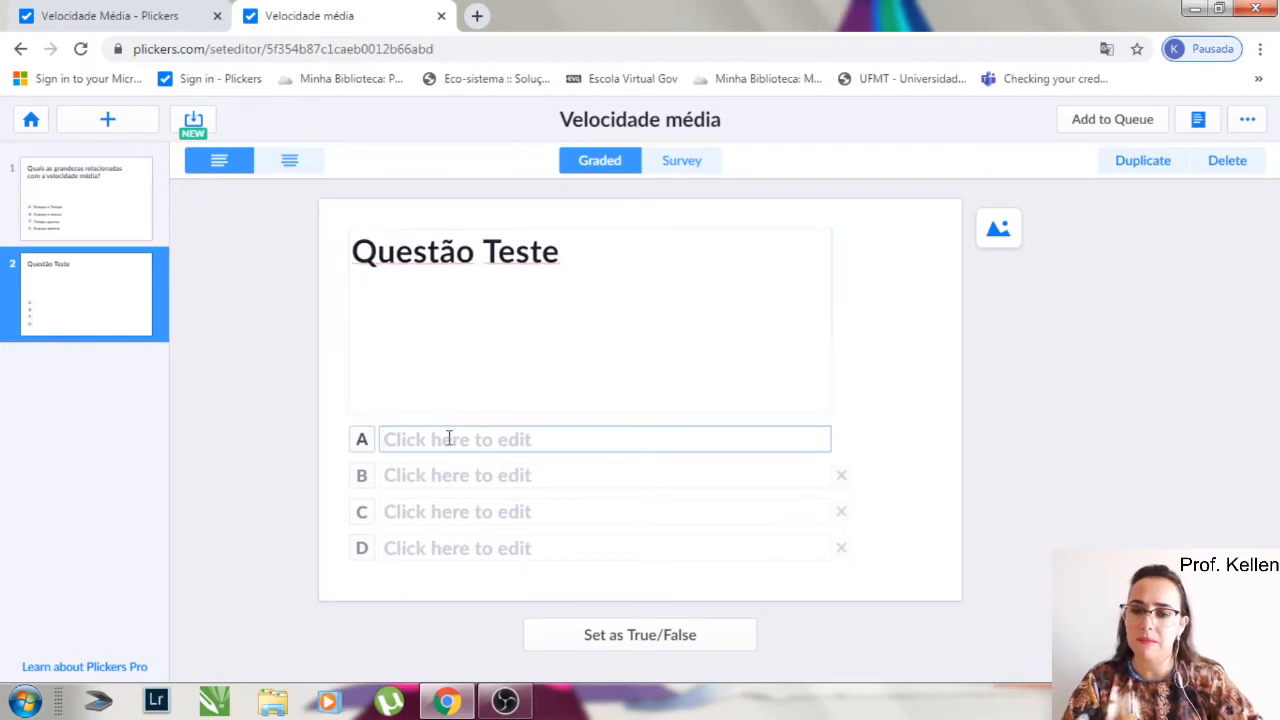
type("aaaaa")
left_click(441, 474)
type("bbbb")
left_click(436, 508)
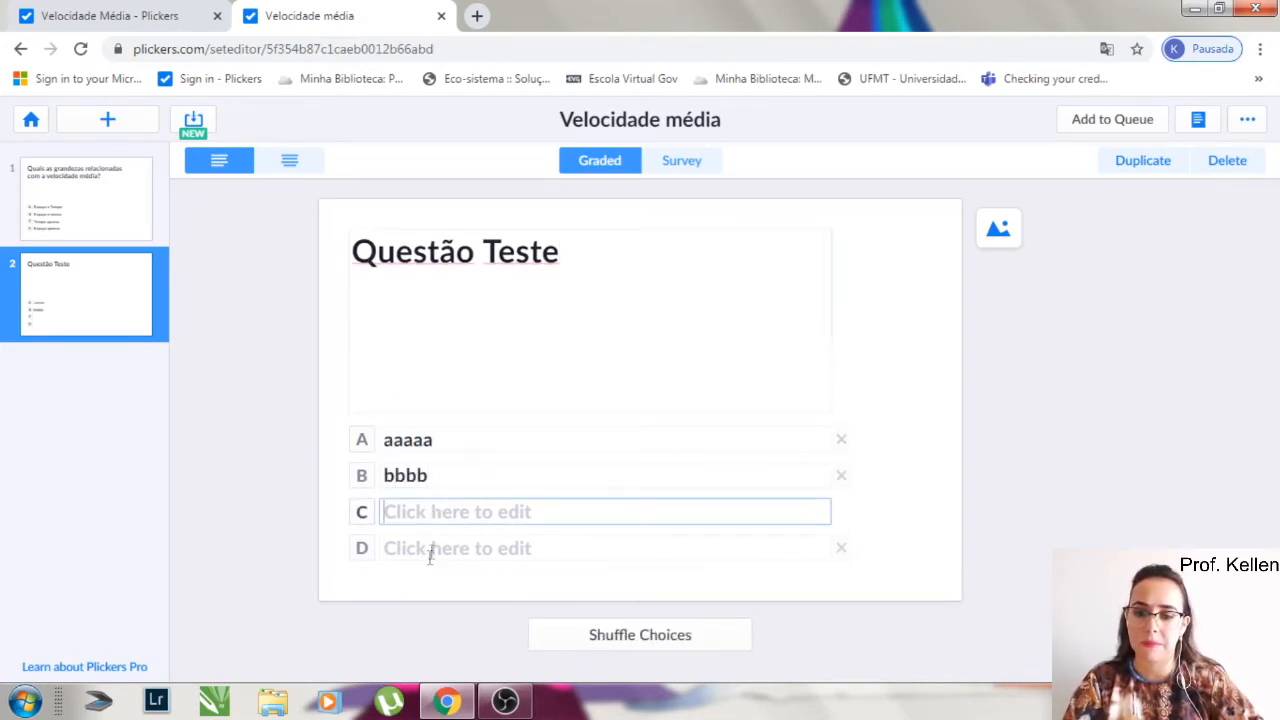
type("cccc")
left_click(432, 548)
type("ddd")
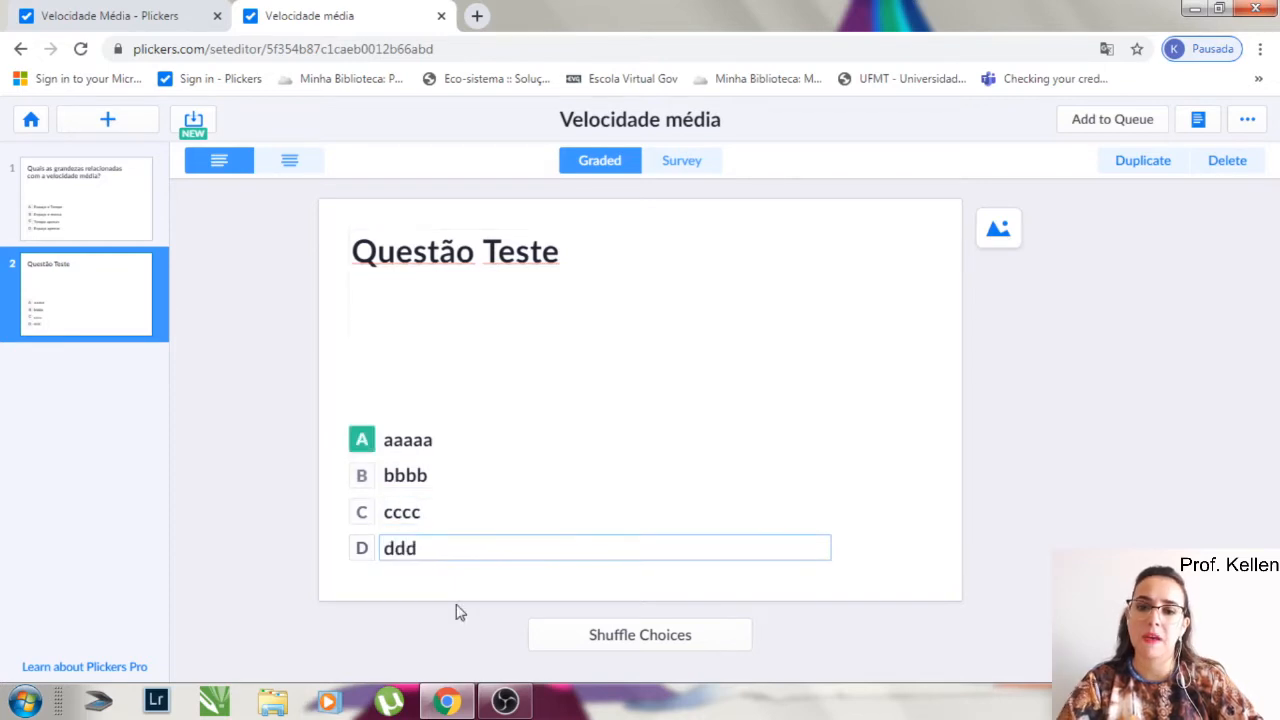
type("d")
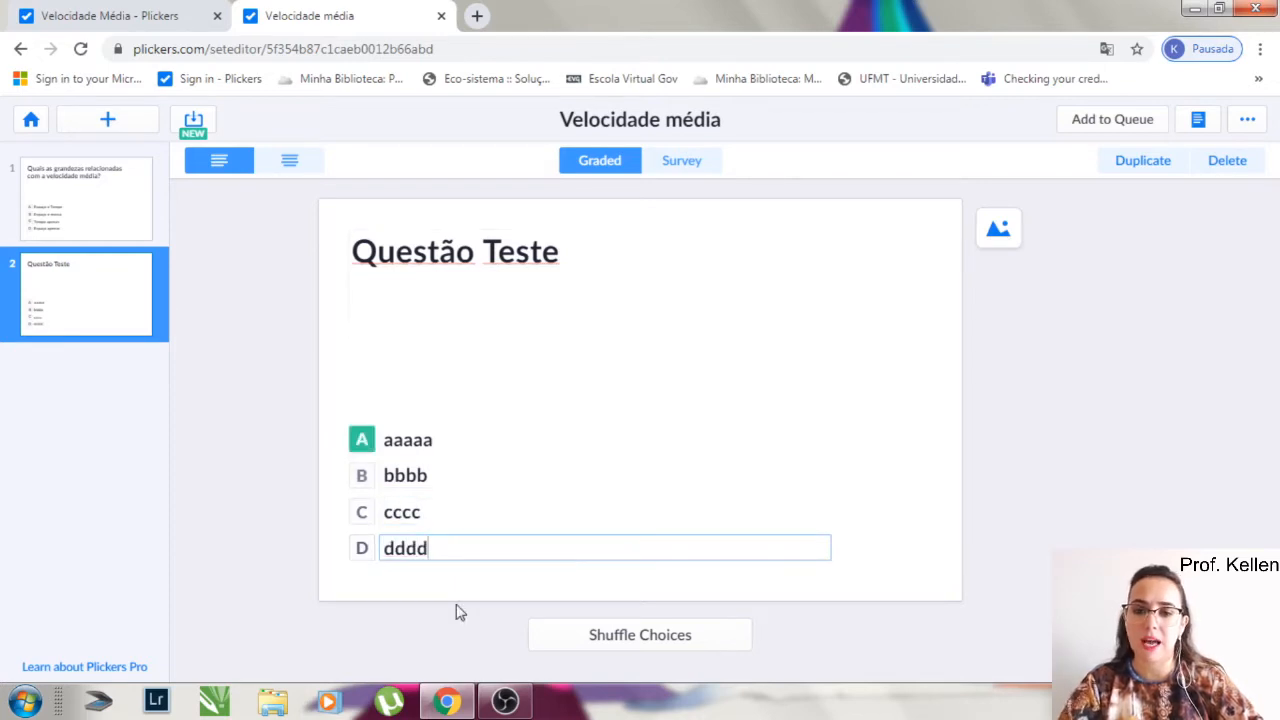
left_click(364, 514)
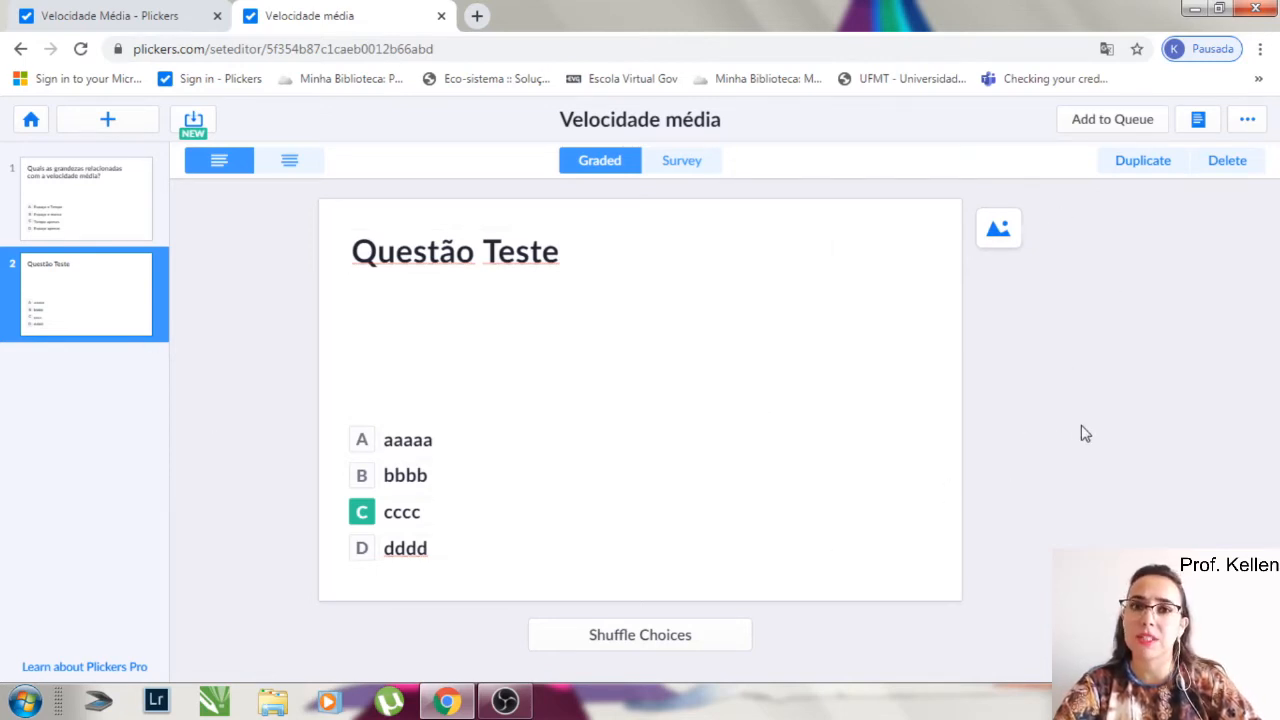
- Leave the set editor for the library and open the Velocidade Média pack
left_click(33, 120)
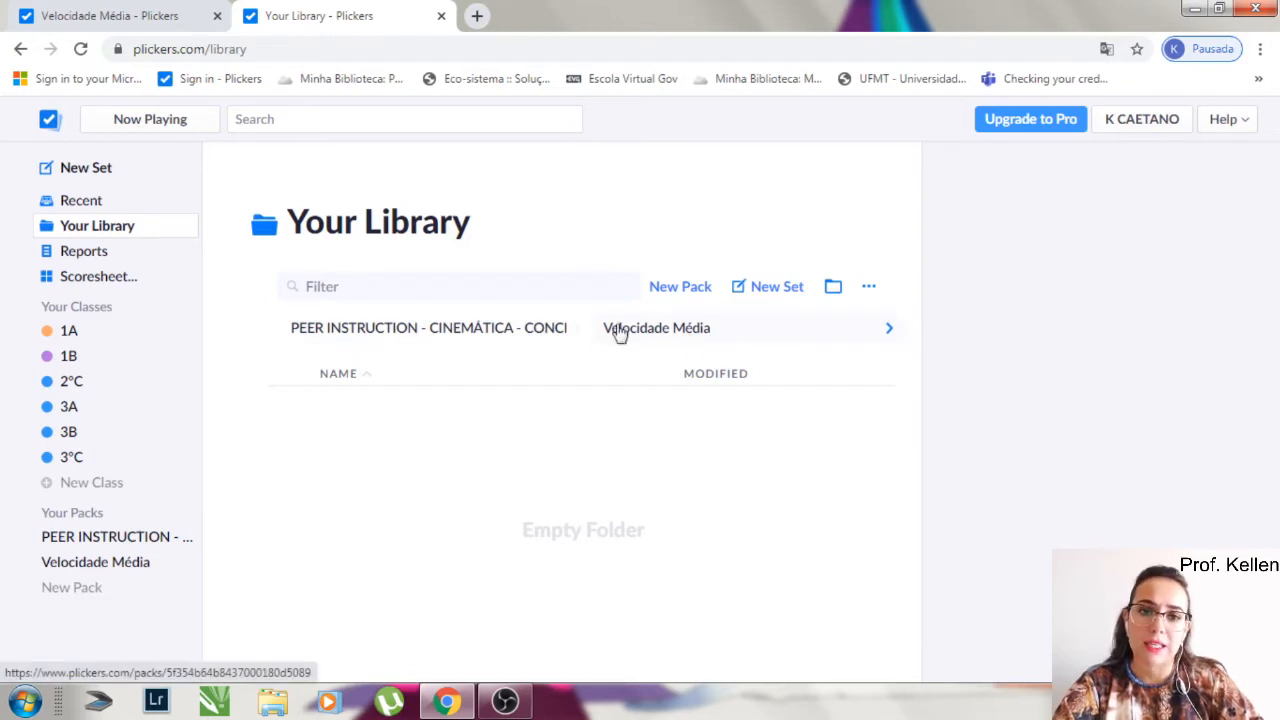
left_click(690, 338)
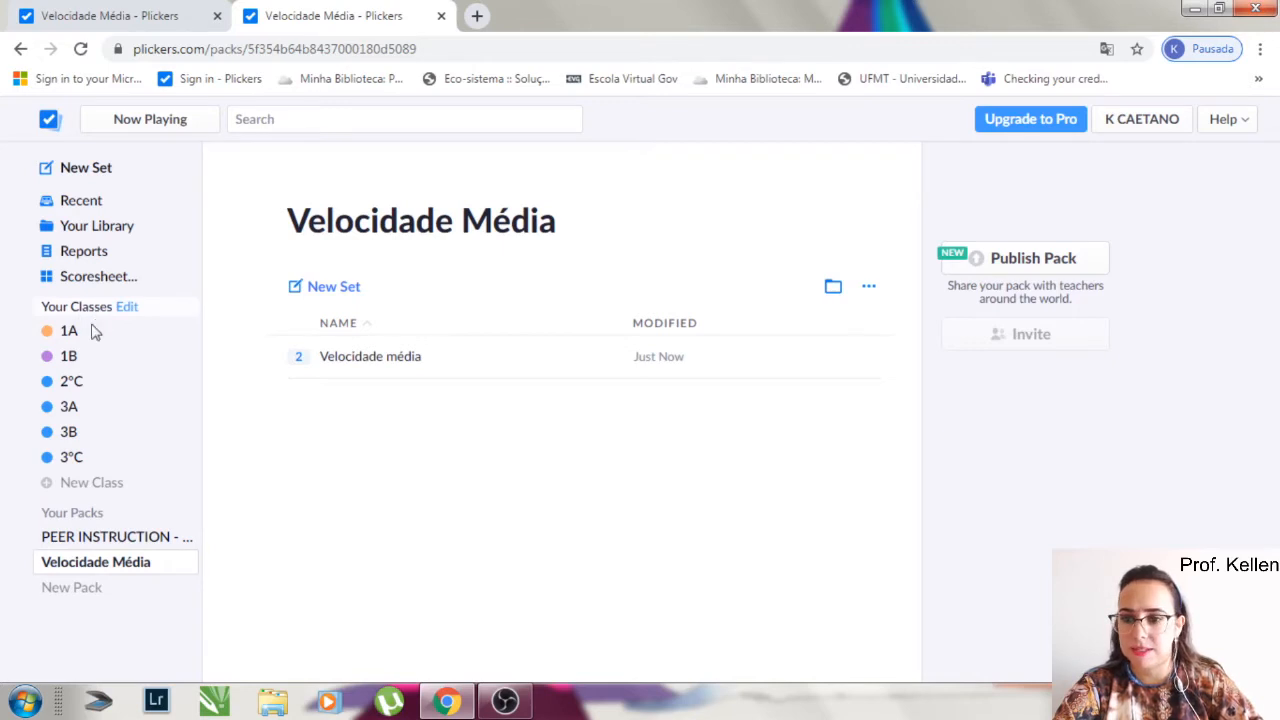
- Create a new class named 3ºD
left_click(88, 486)
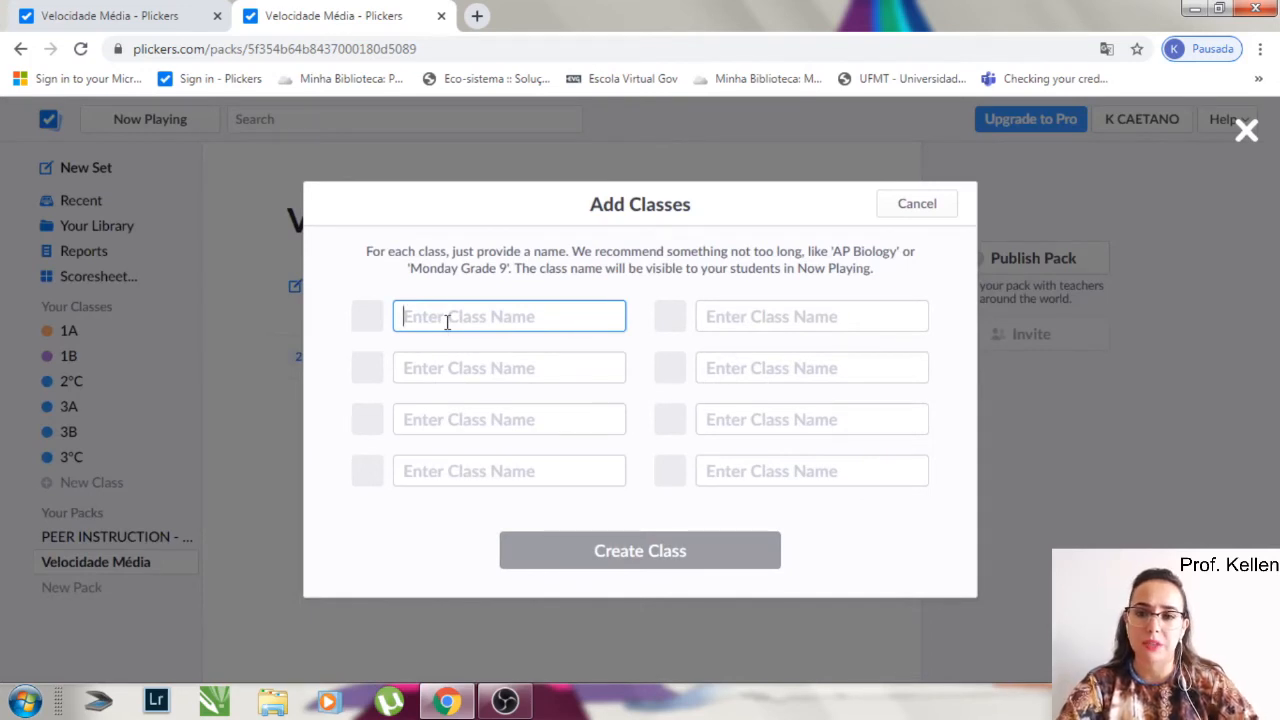
type("3")
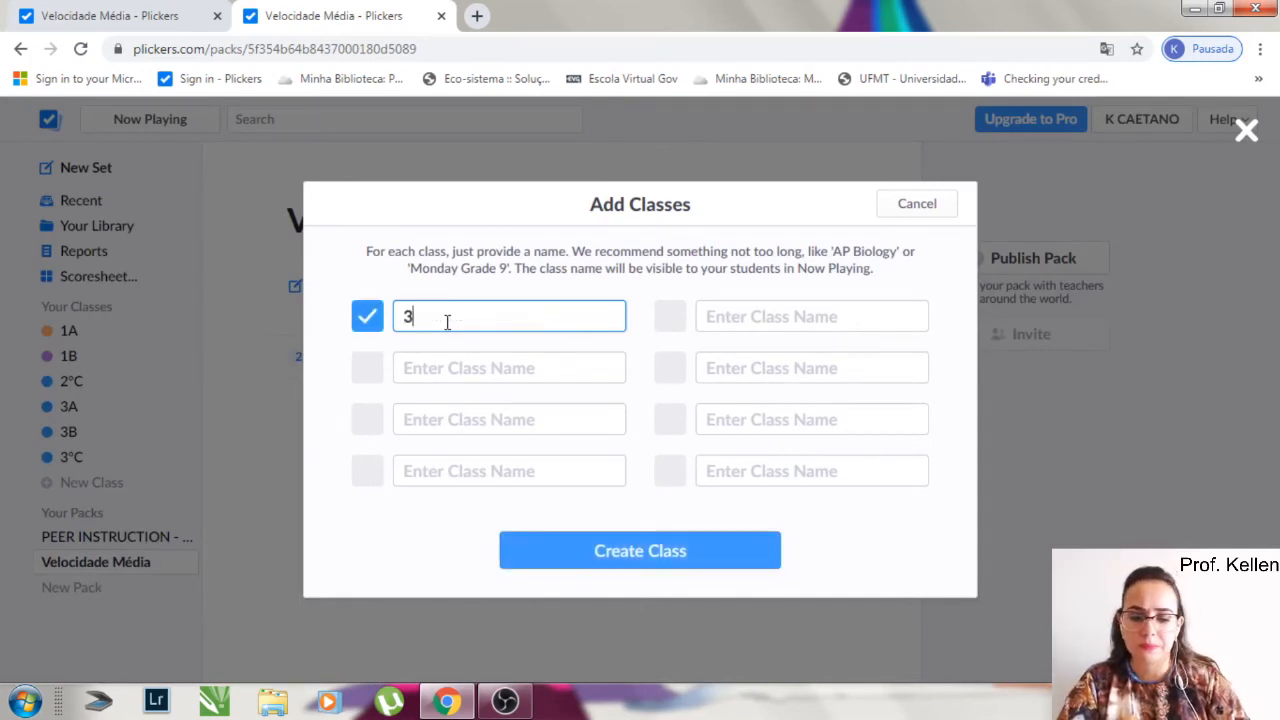
type("ºD")
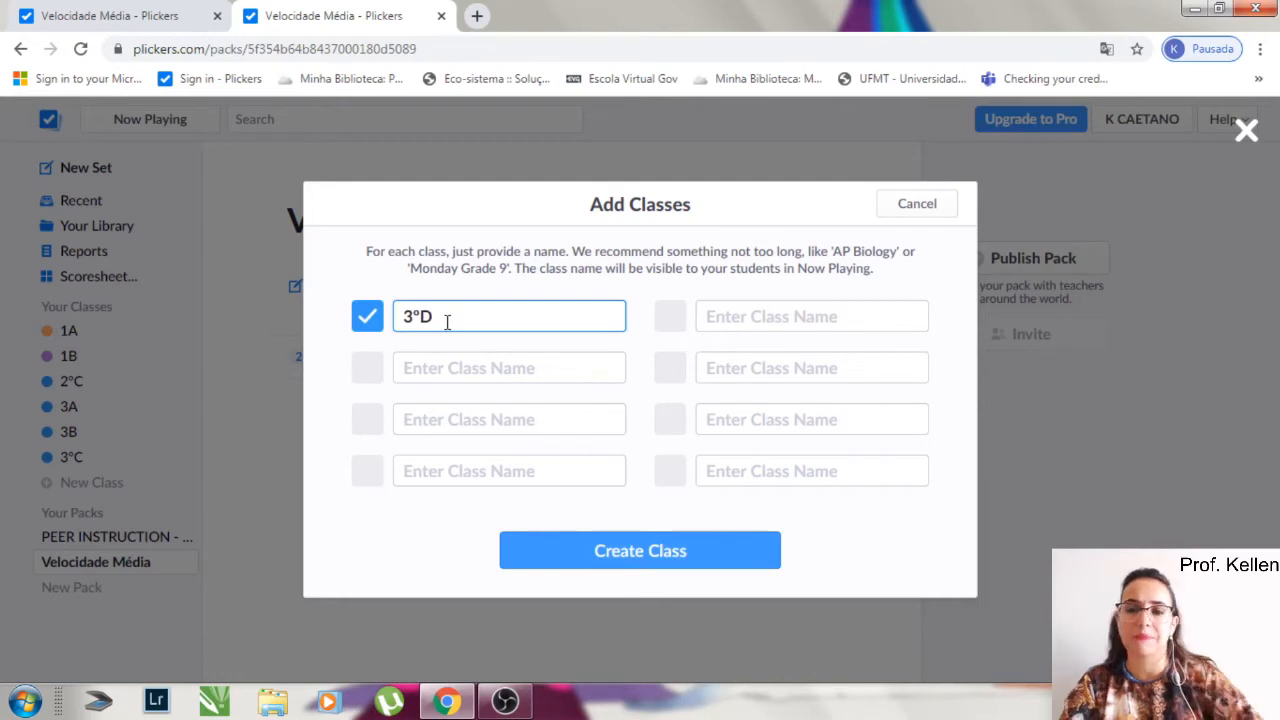
left_click(640, 552)
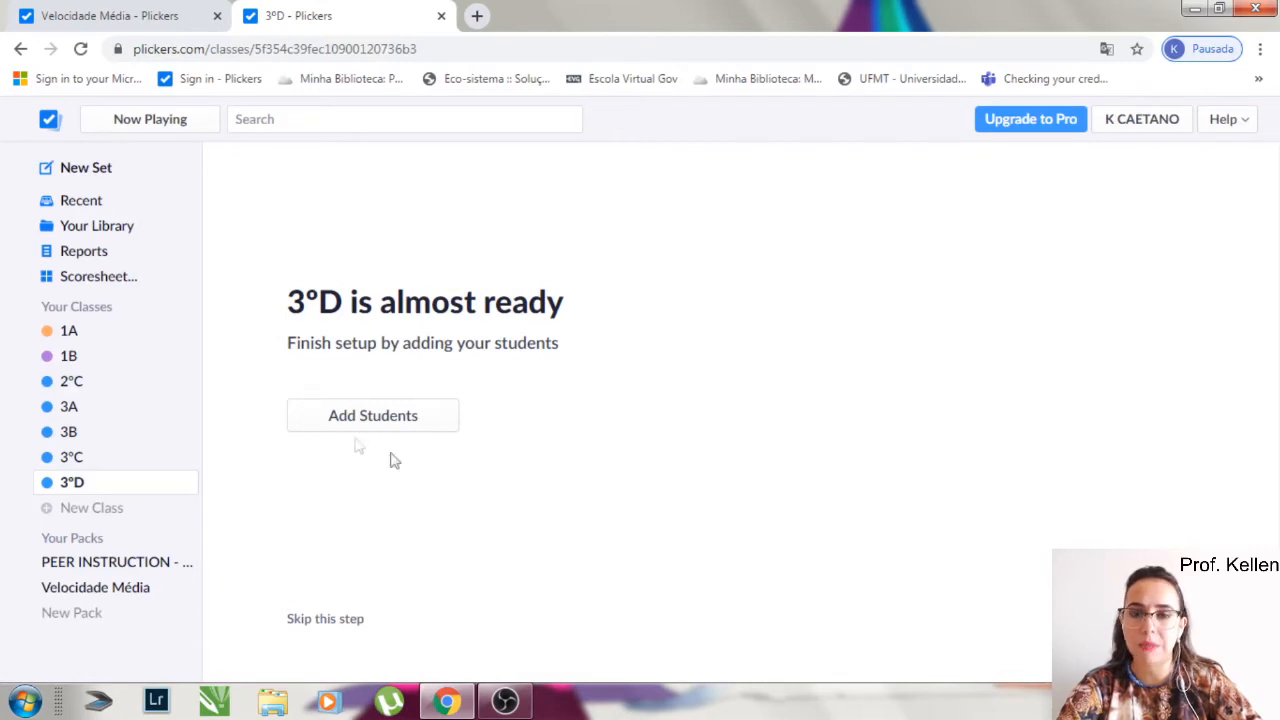
- Start adding students to class 3ºD and enter the first two students' full names, one per line
left_click(420, 417)
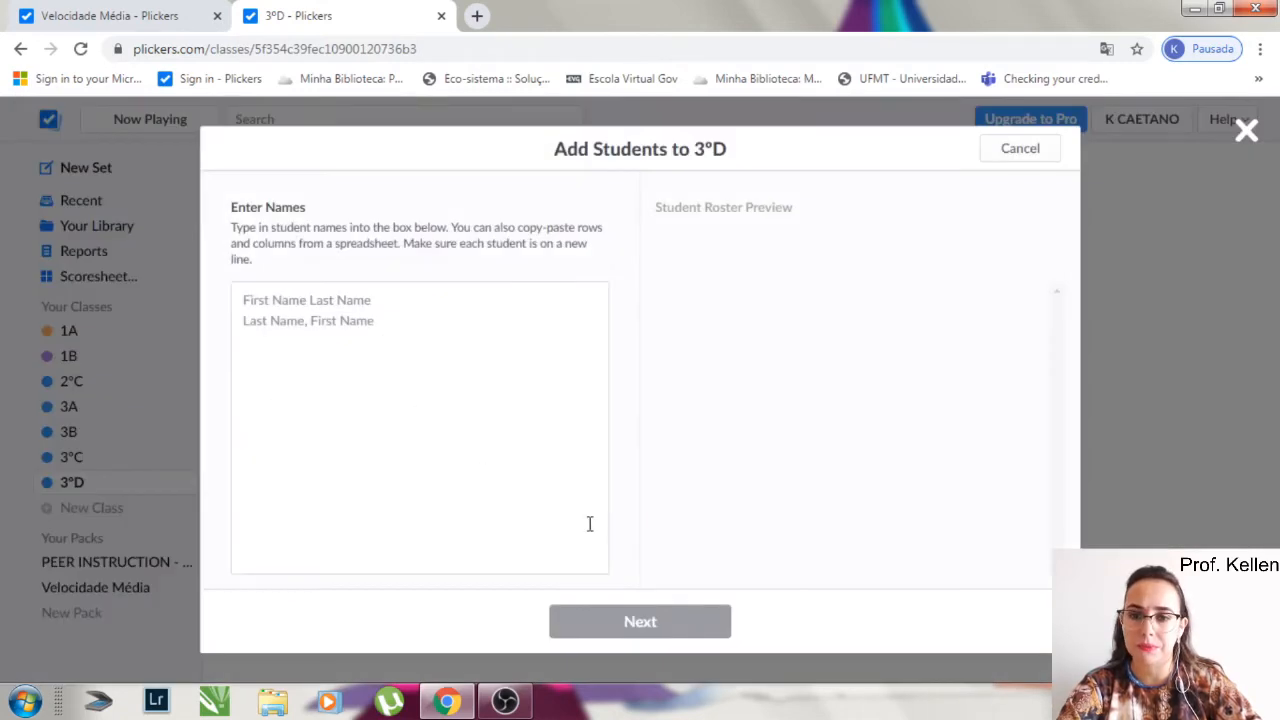
left_click(247, 300)
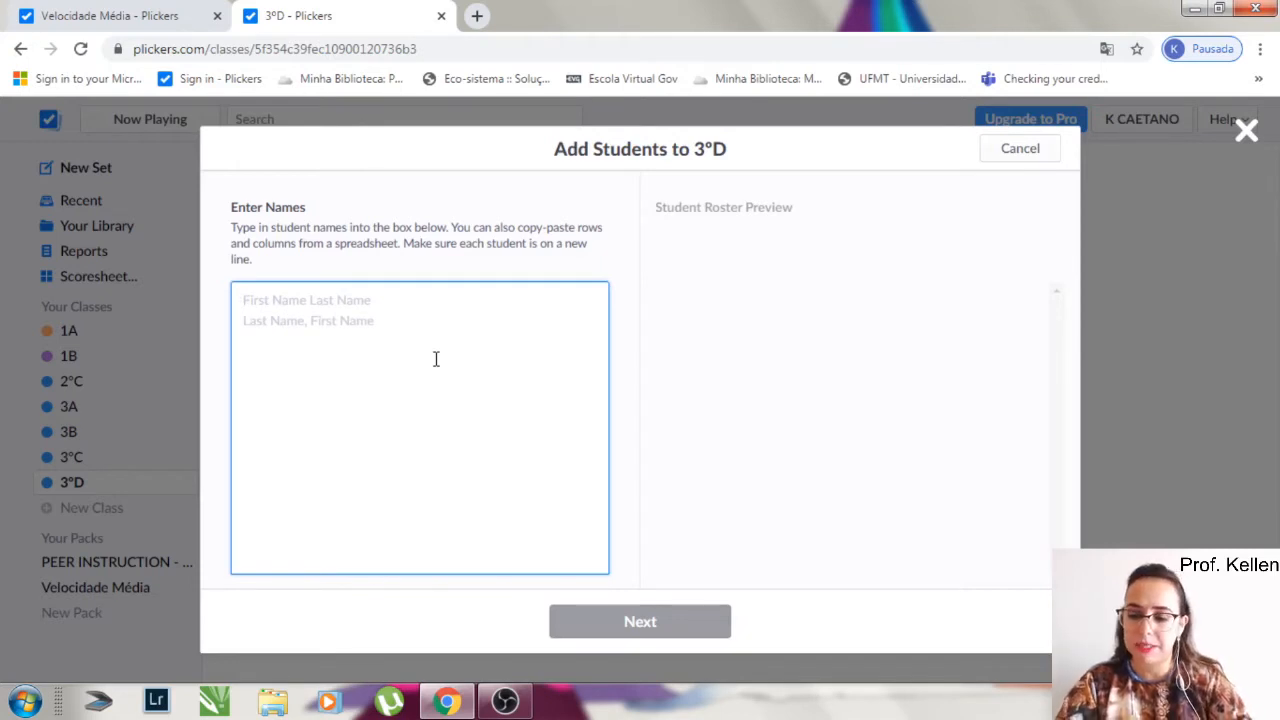
type("Ana Mar")
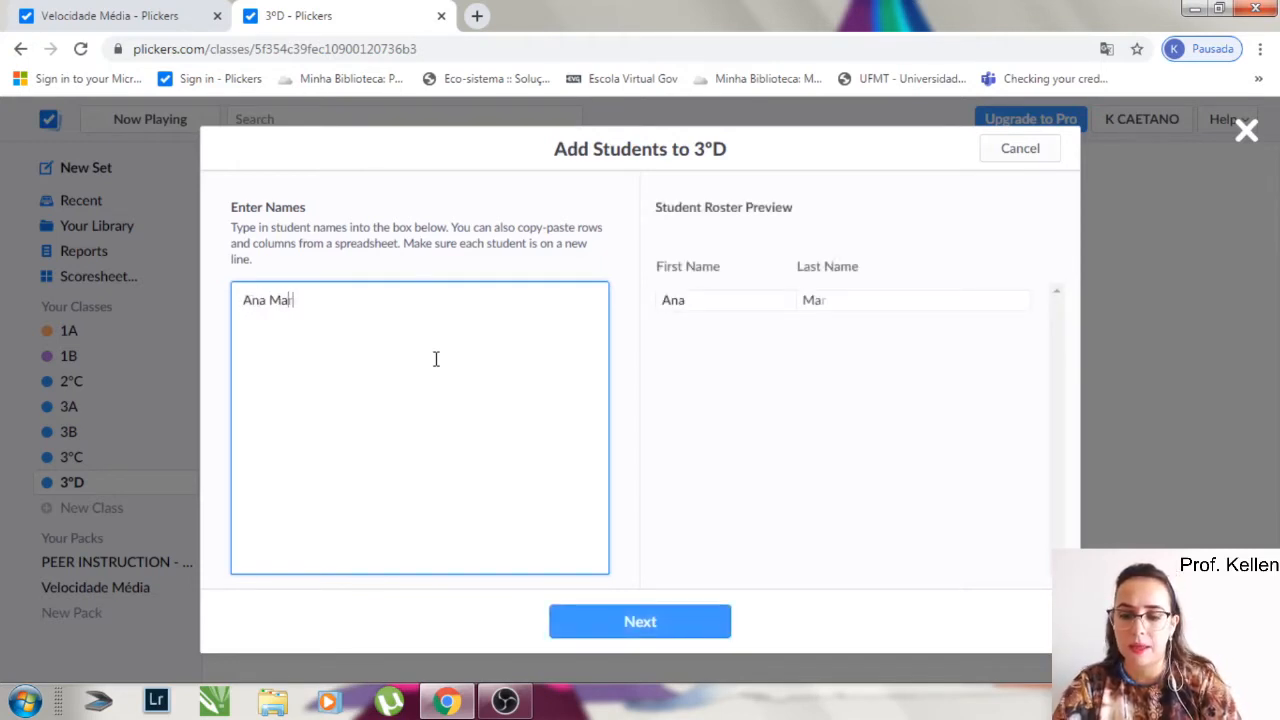
type("ia Silva")
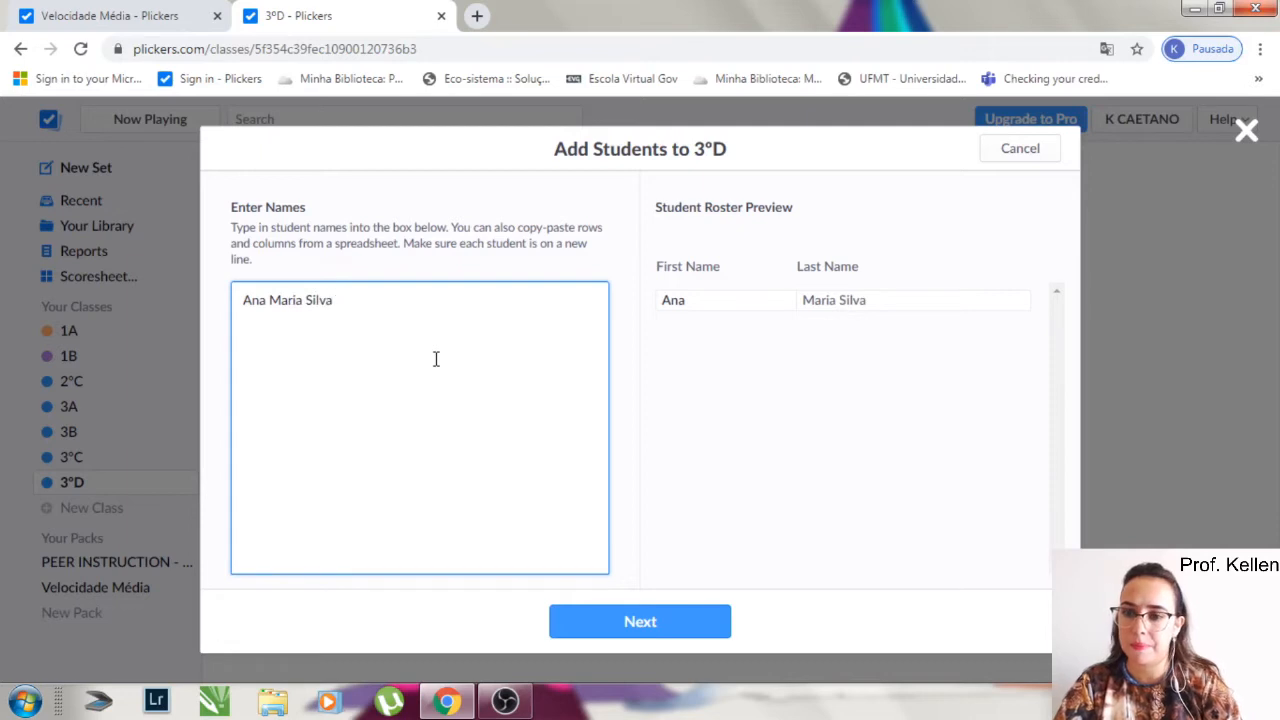
left_click(364, 337)
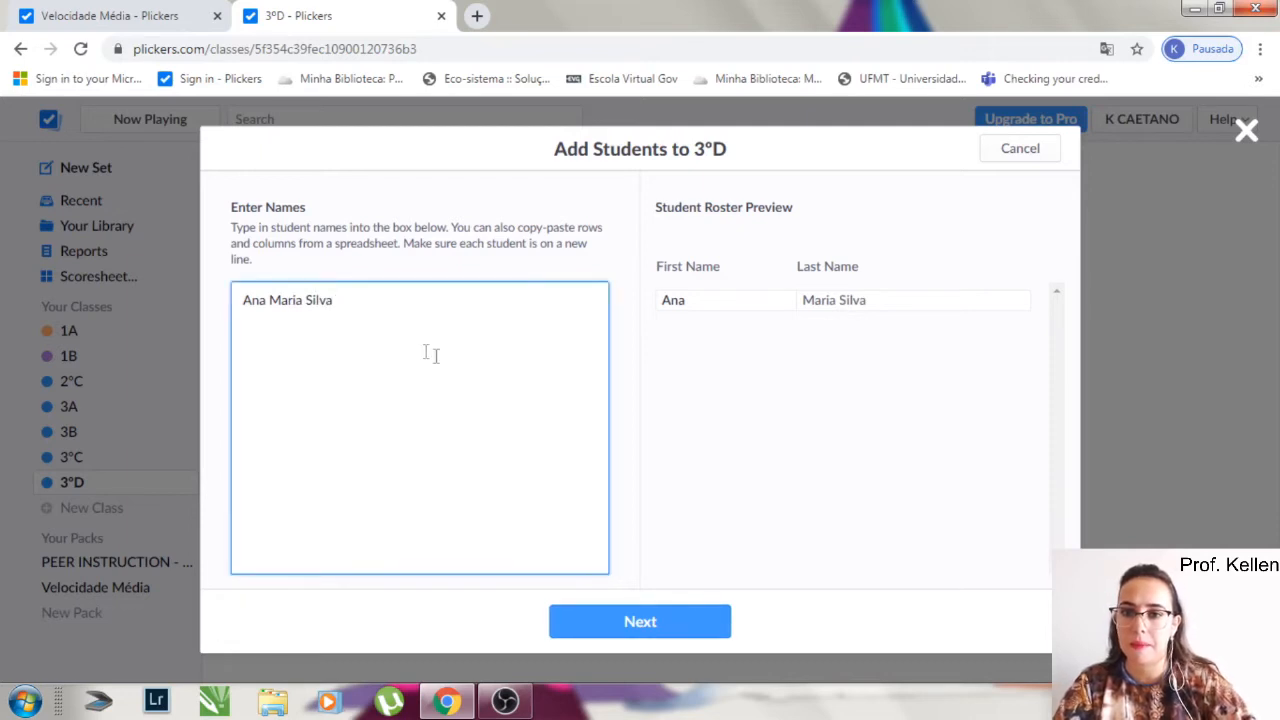
key("Return")
type("Br")
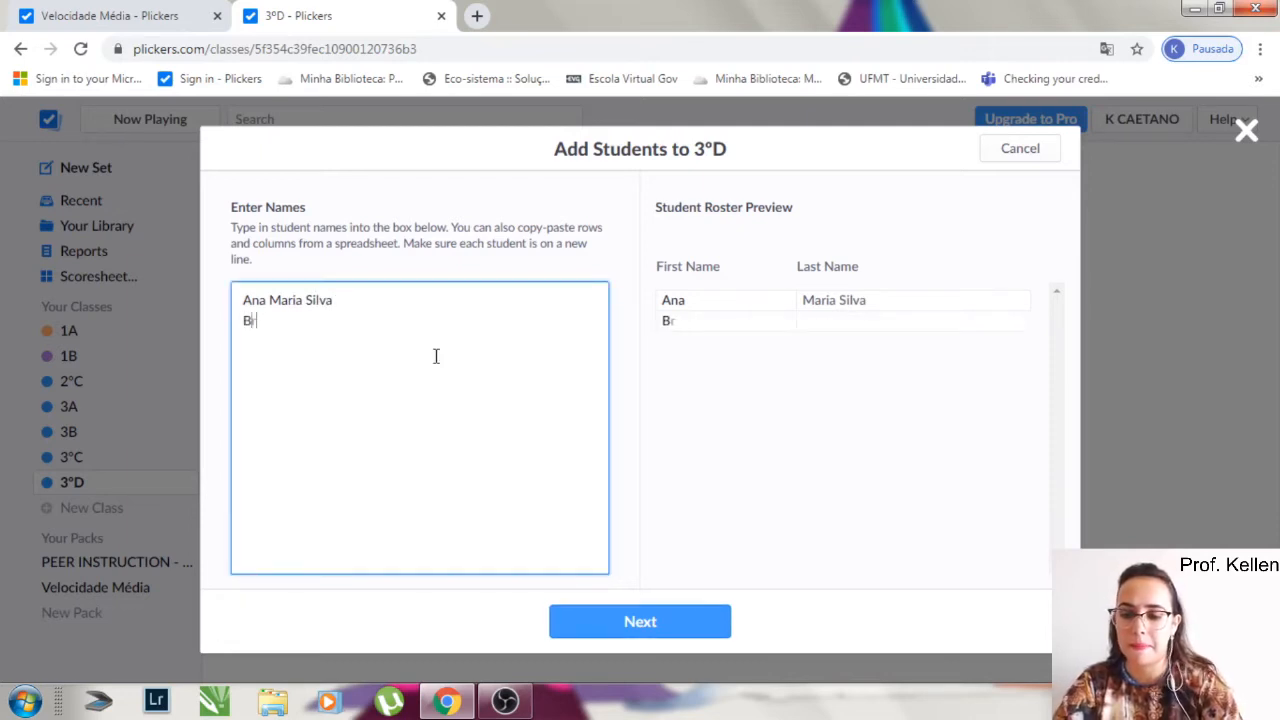
type("uno Caetano")
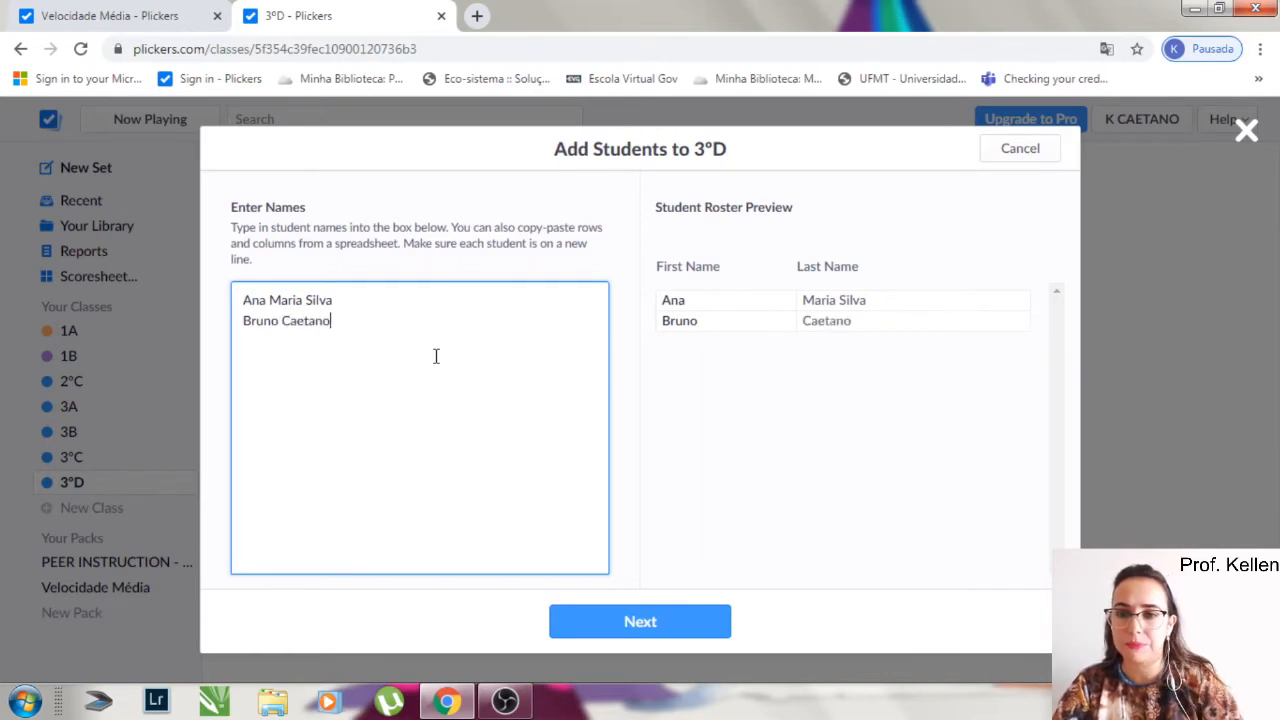
key("Return")
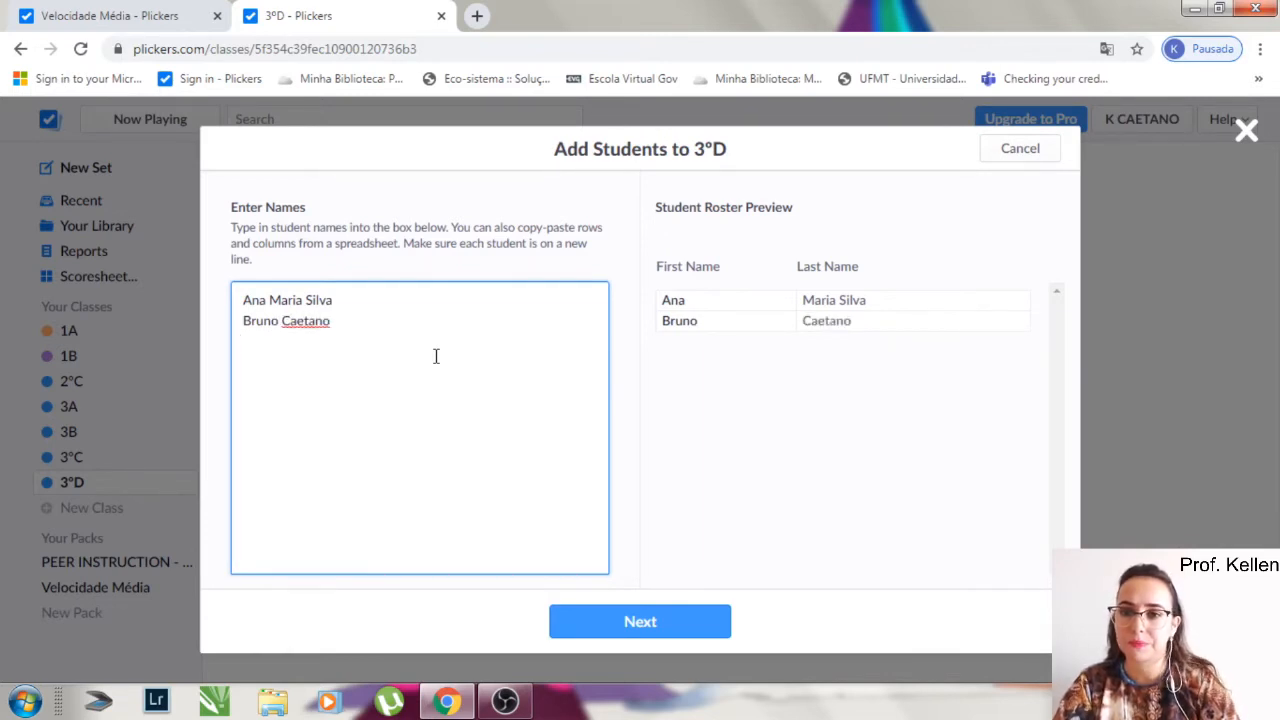
- Enter the third and fourth students' full names on separate lines of the 3ºD student list
type("Carlos ")
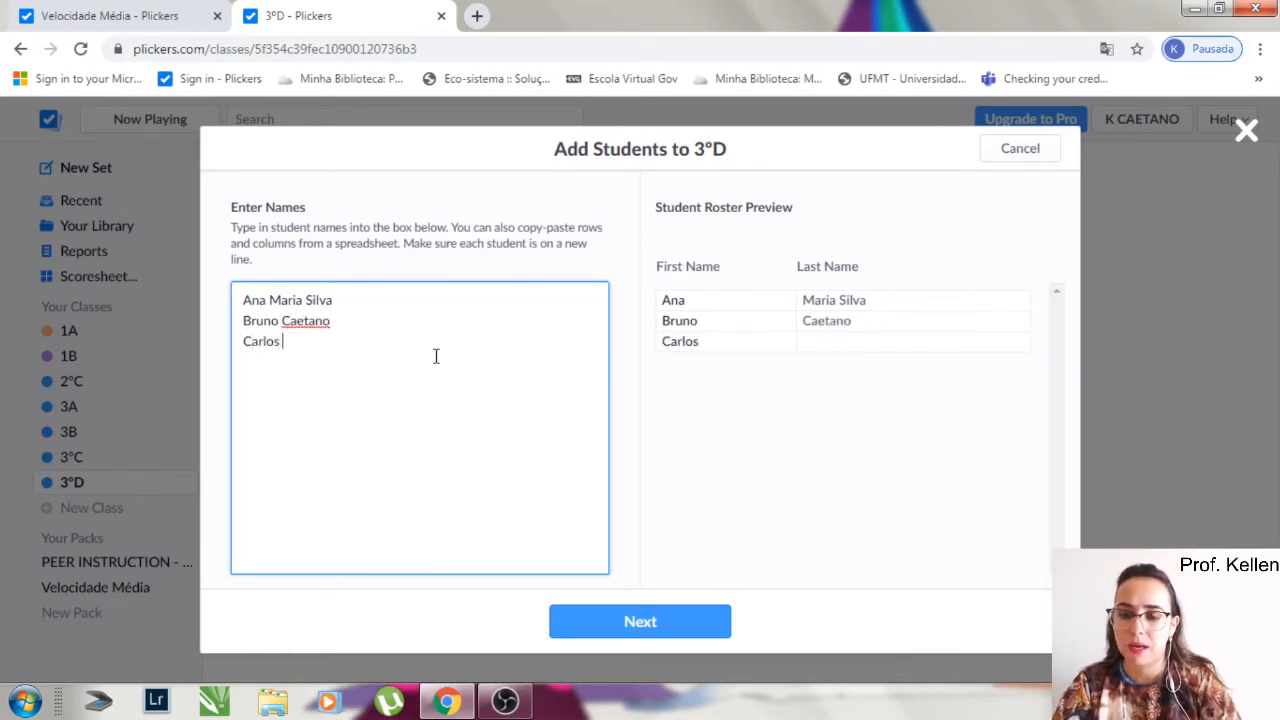
type("Augusto ")
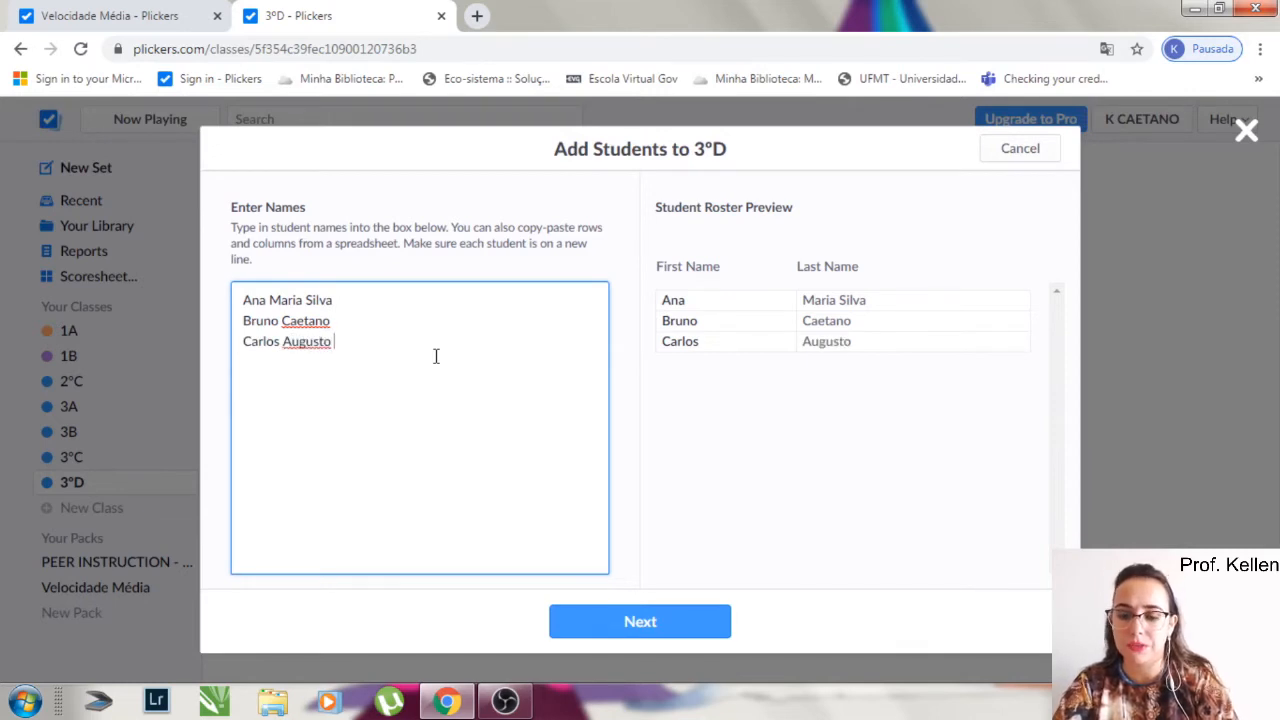
type("Vieira")
key("Return")
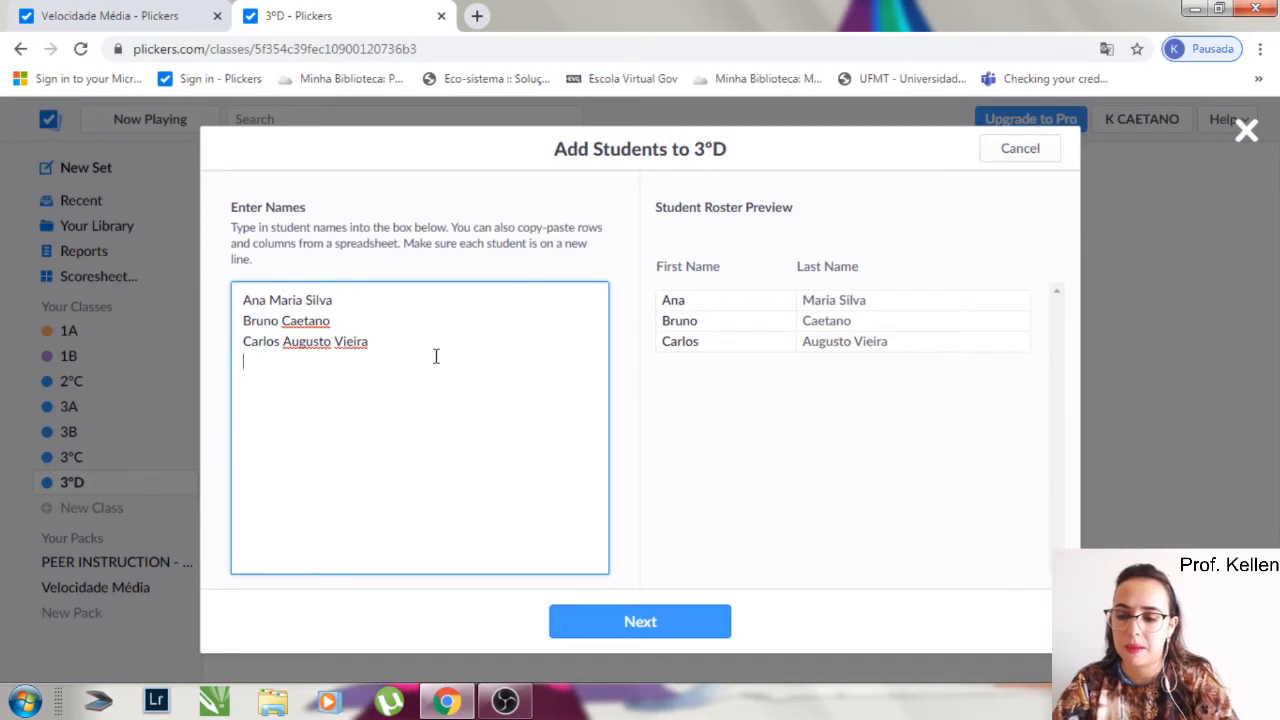
type("Douglas")
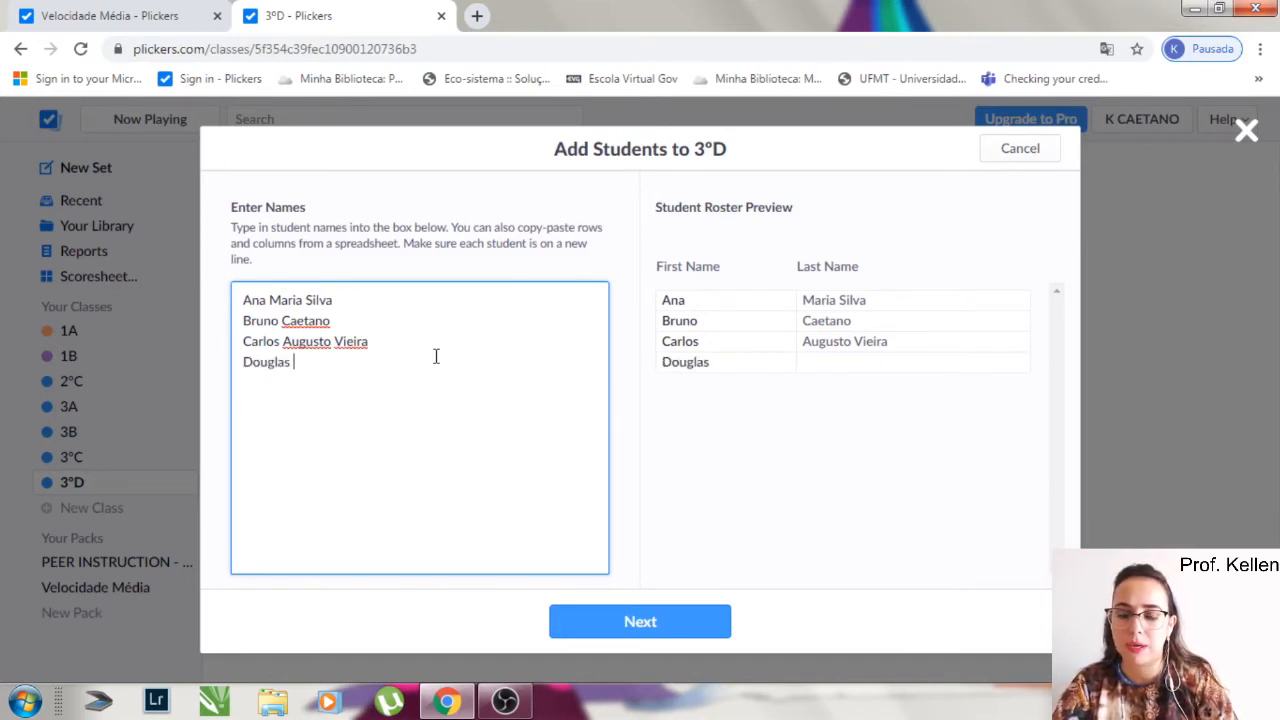
type(" Pedro")
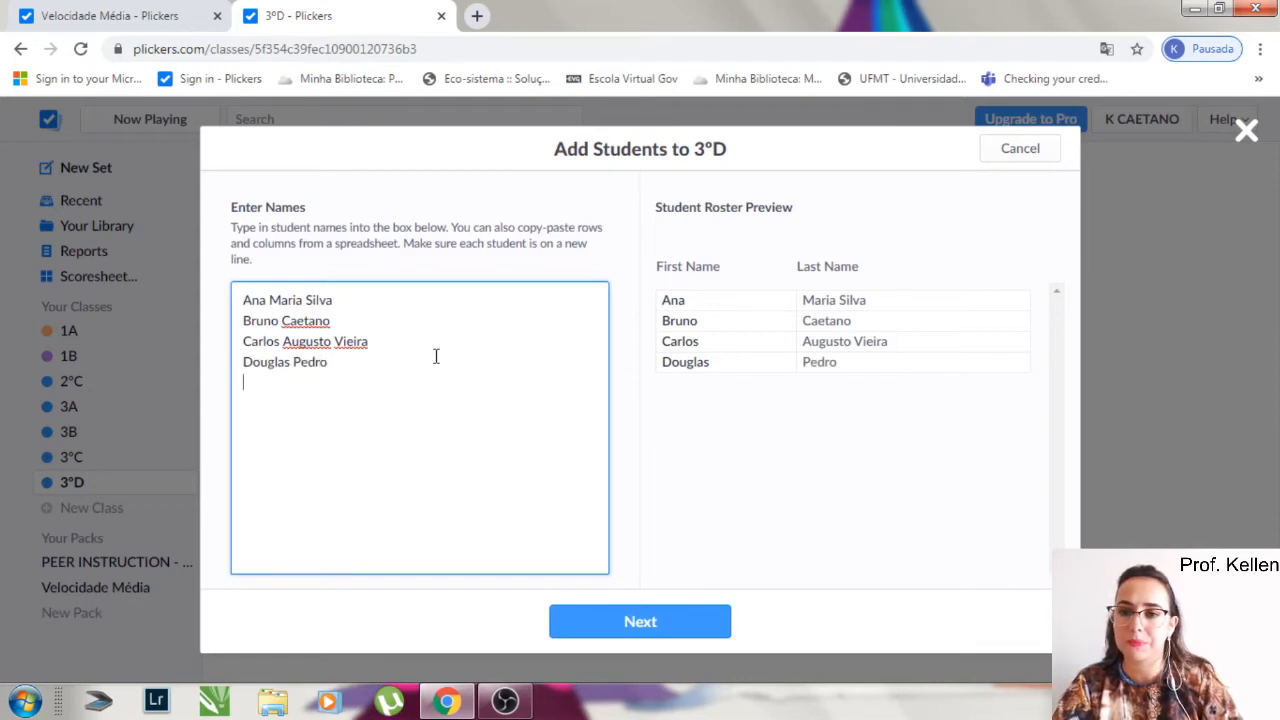
key("Return")
- Enter the fifth and sixth students' full names and add all the students to 3ºD in the order entered
type("Eli")
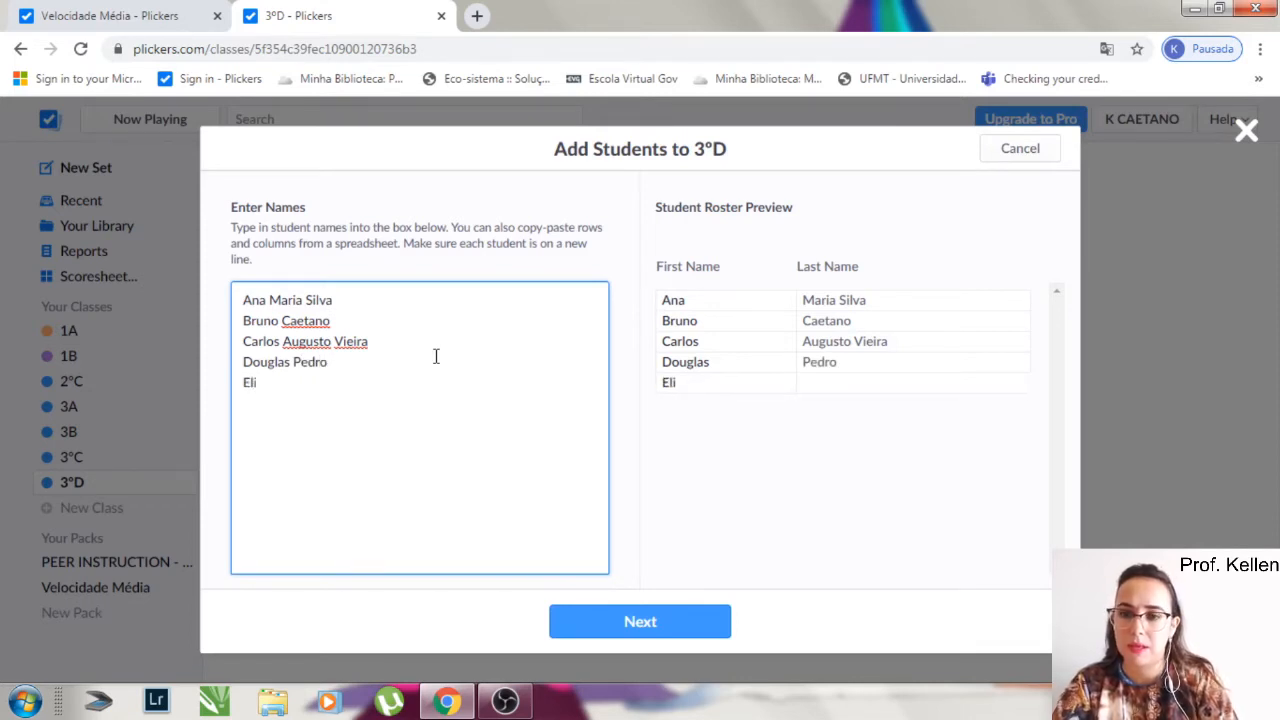
type("sa")
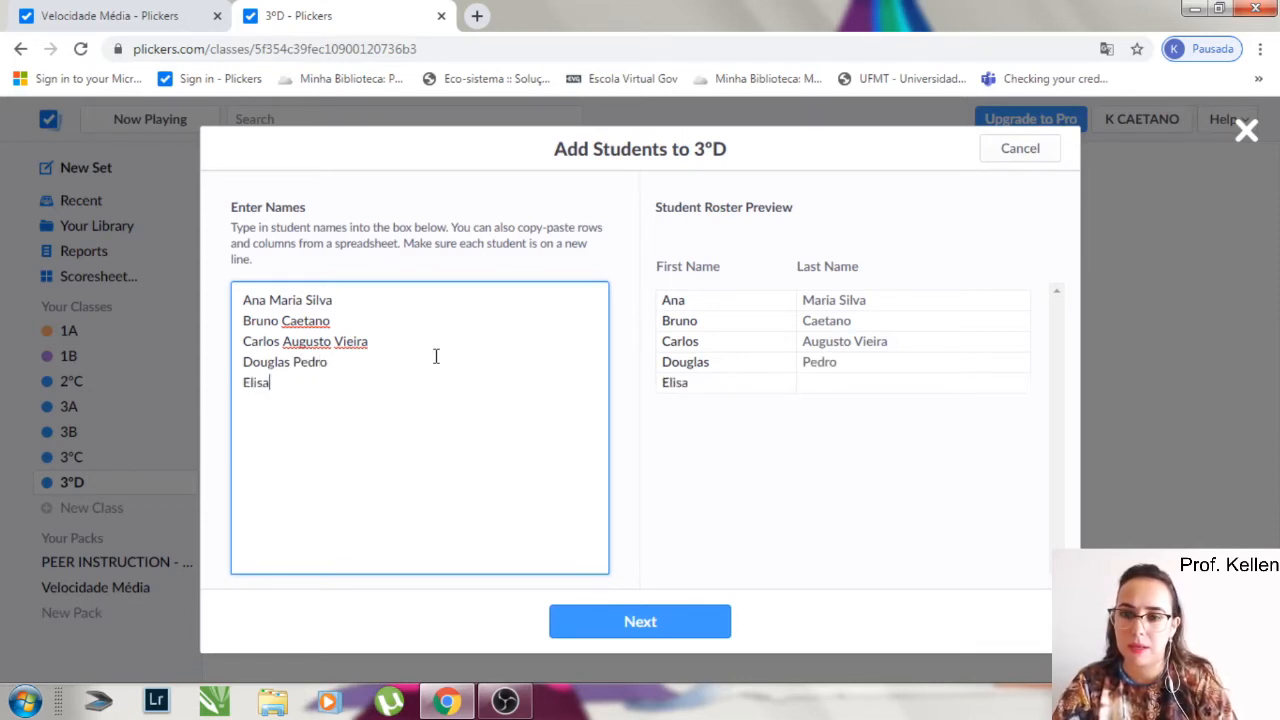
type(" Silva ")
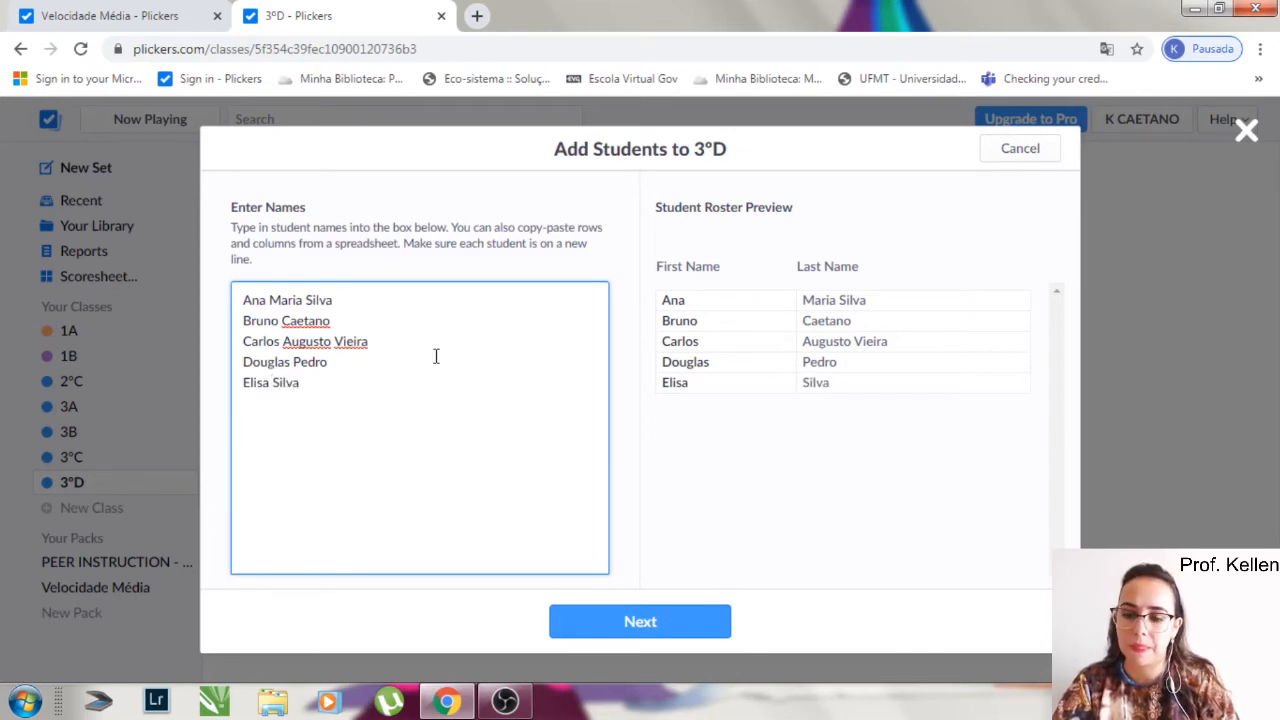
type("F")
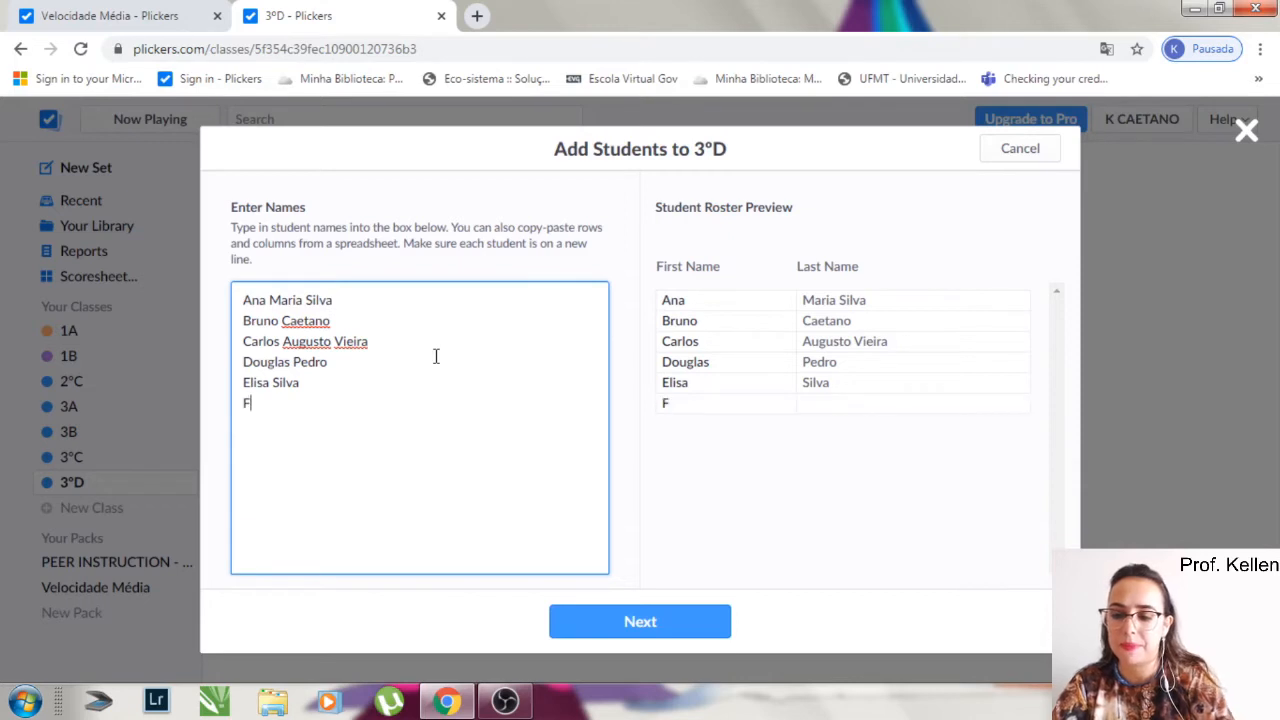
type("abíola Nascimento")
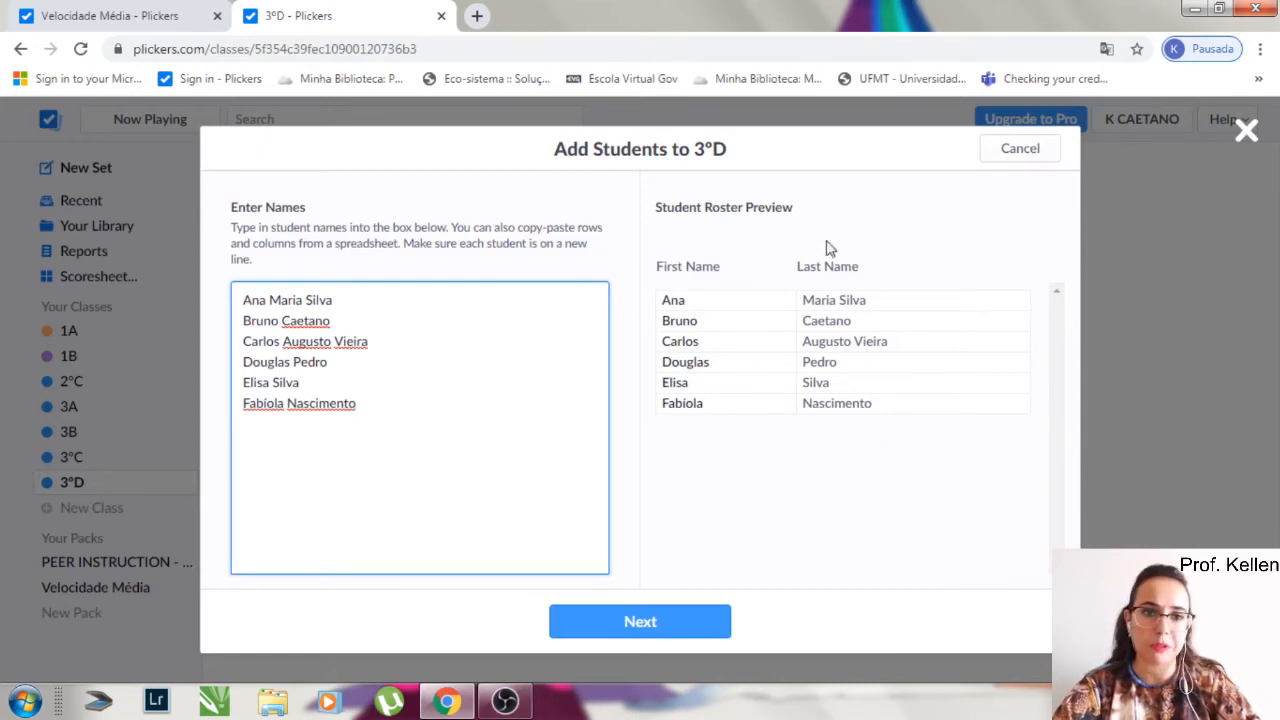
left_click(645, 622)
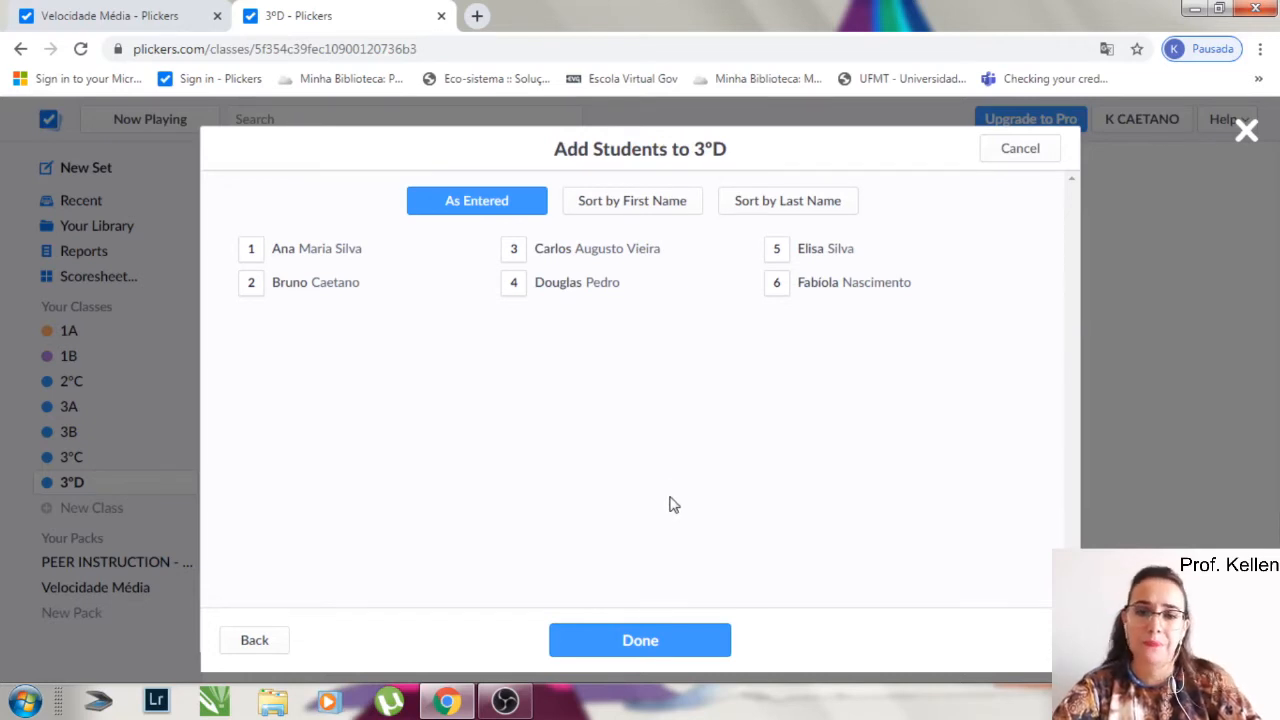
left_click(667, 647)
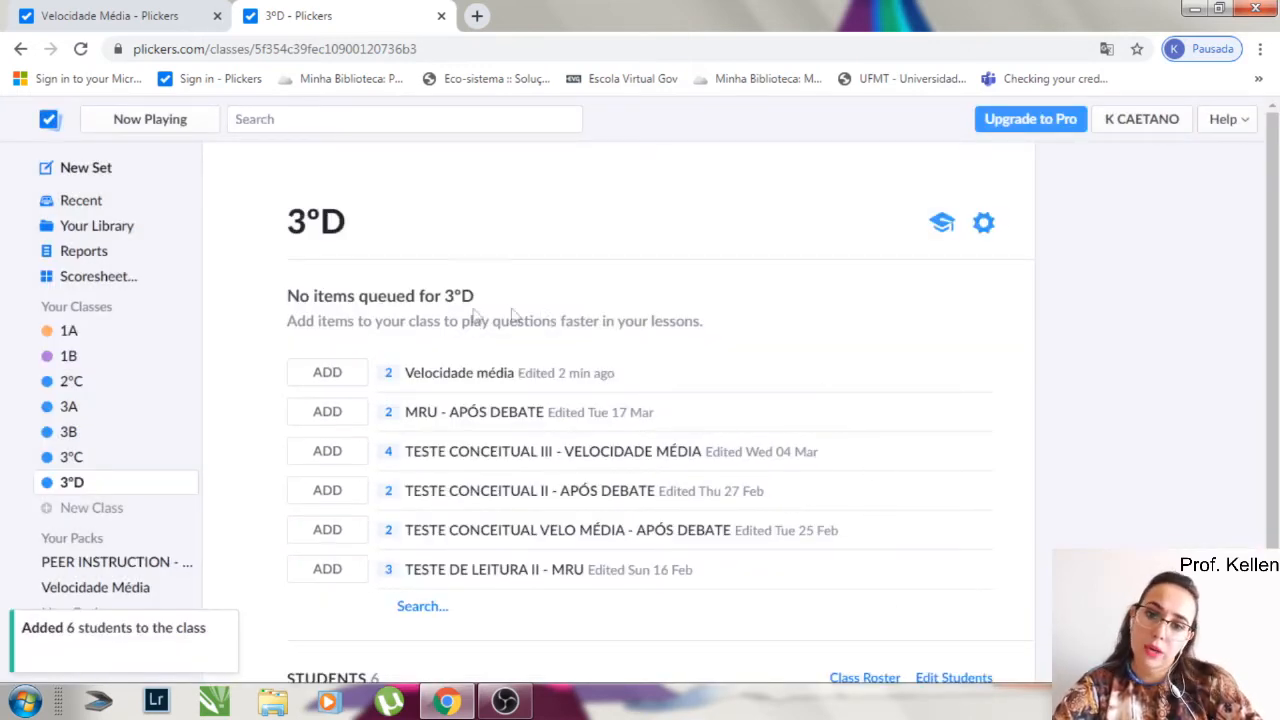
- Open the class roster of 3ºD to view the students' card numbers
left_click(330, 533)
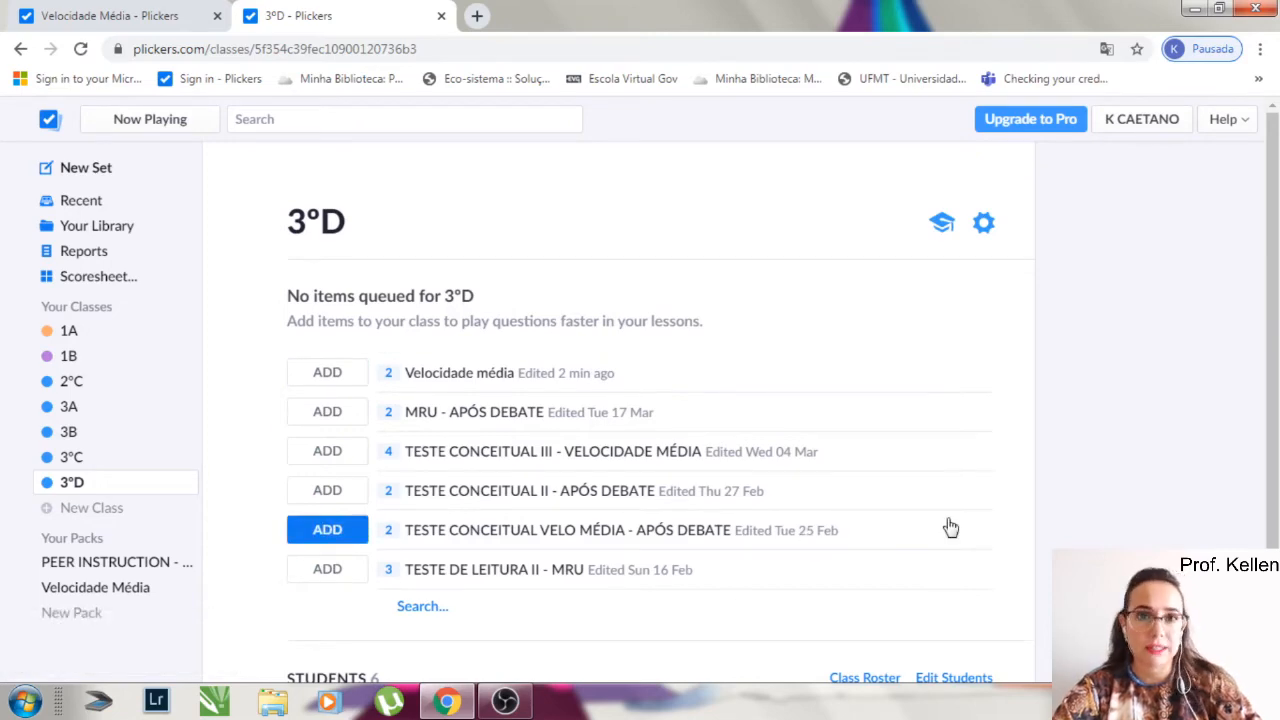
scroll(950, 528, "down", 1)
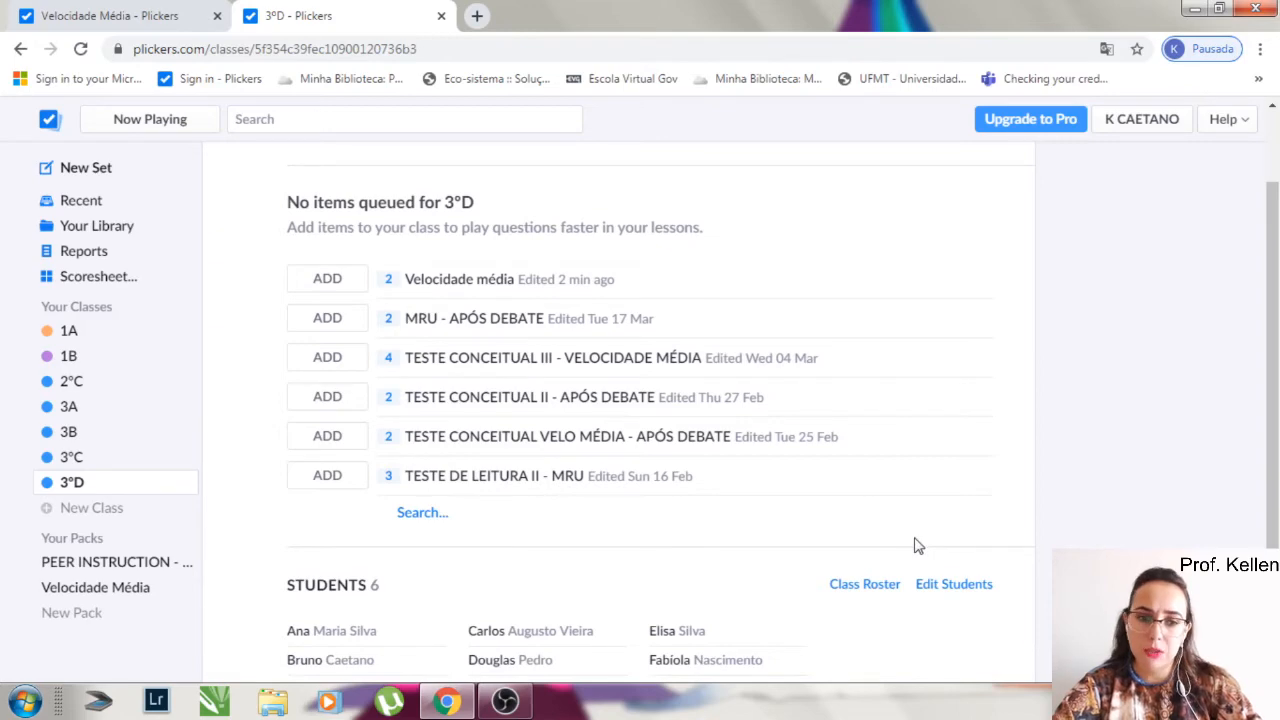
scroll(918, 546, "down", 1)
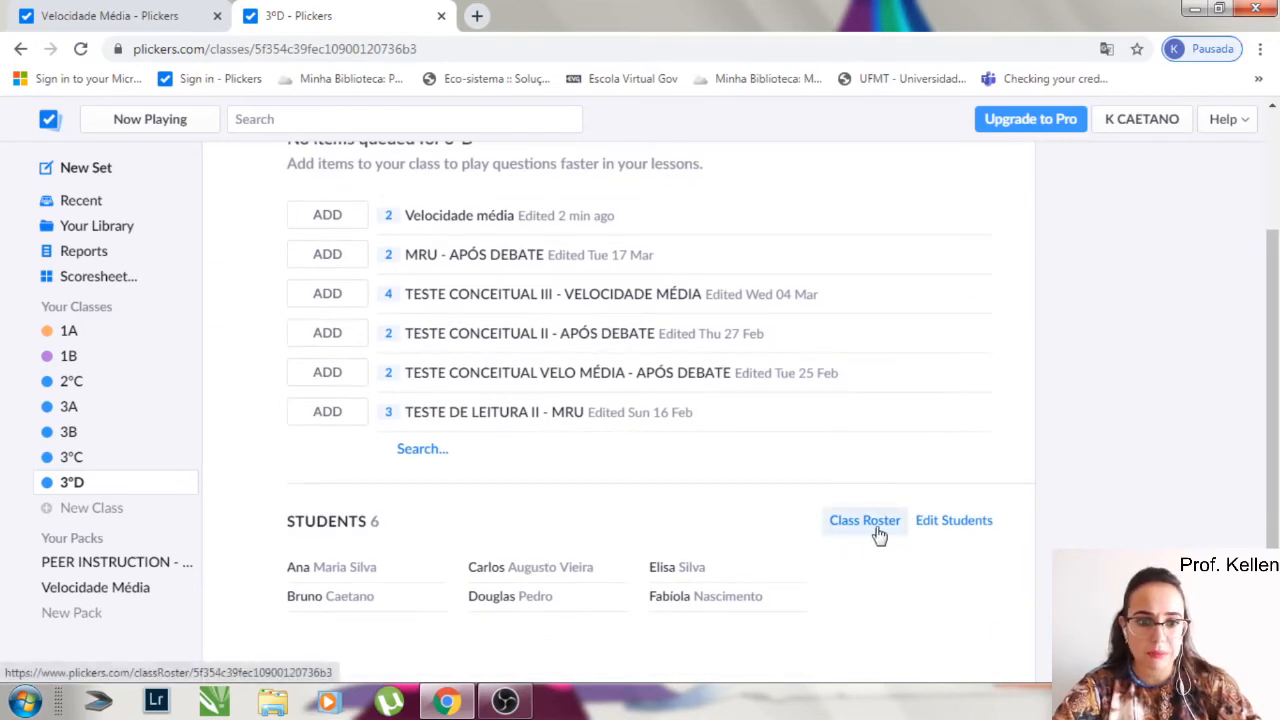
left_click(877, 536)
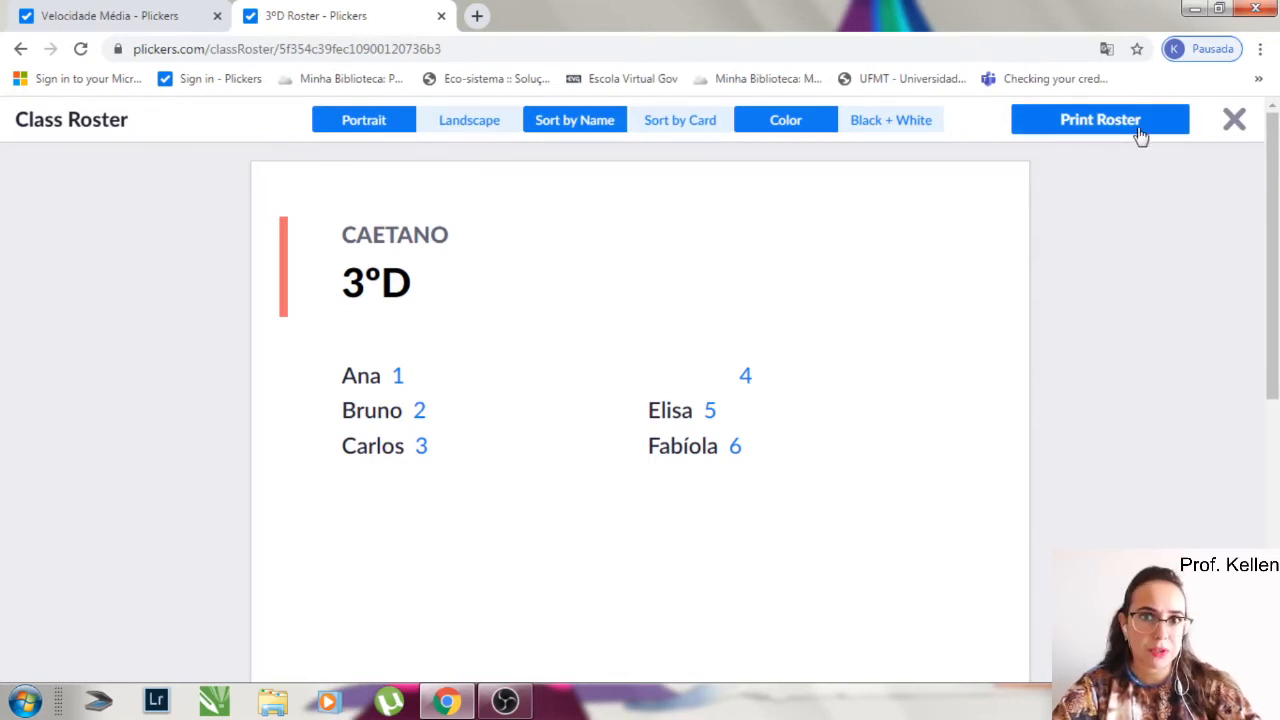
- Close the class roster and add the TESTE DE LEITURA I - CONCEITOS BÁSICOS set to the 3ºD queue
left_click(1234, 120)
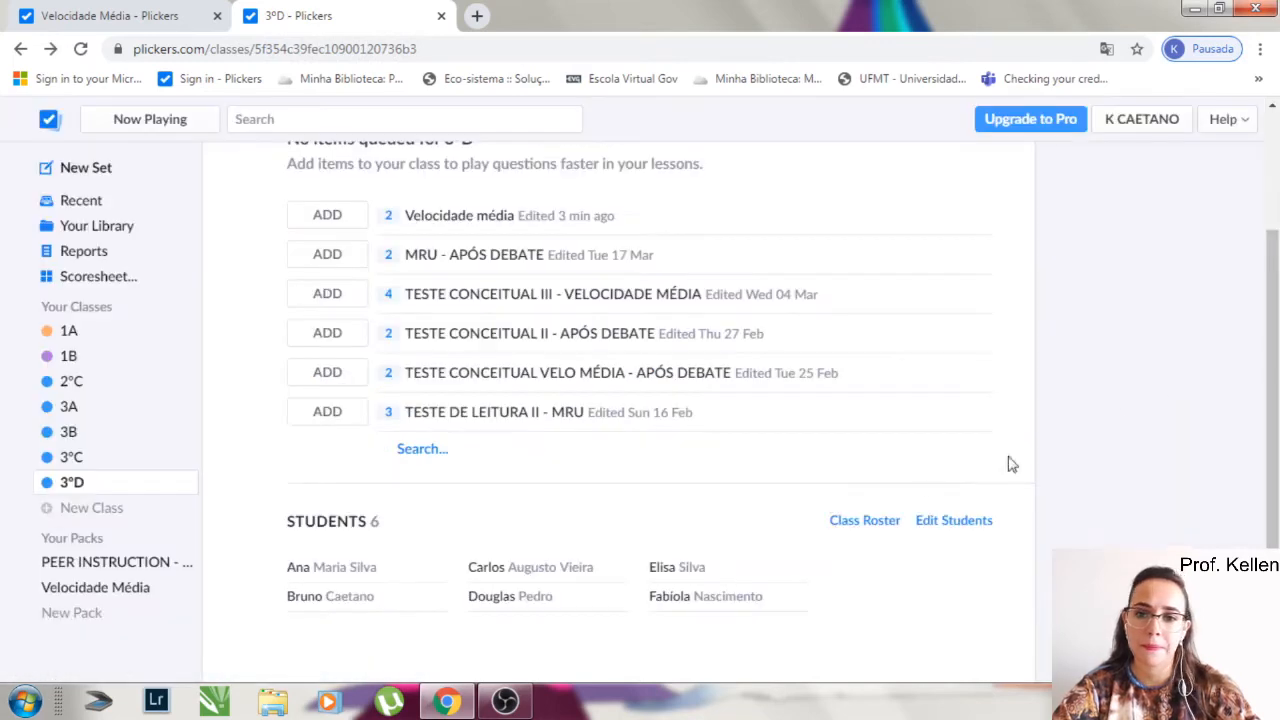
scroll(250, 563, "up", 2)
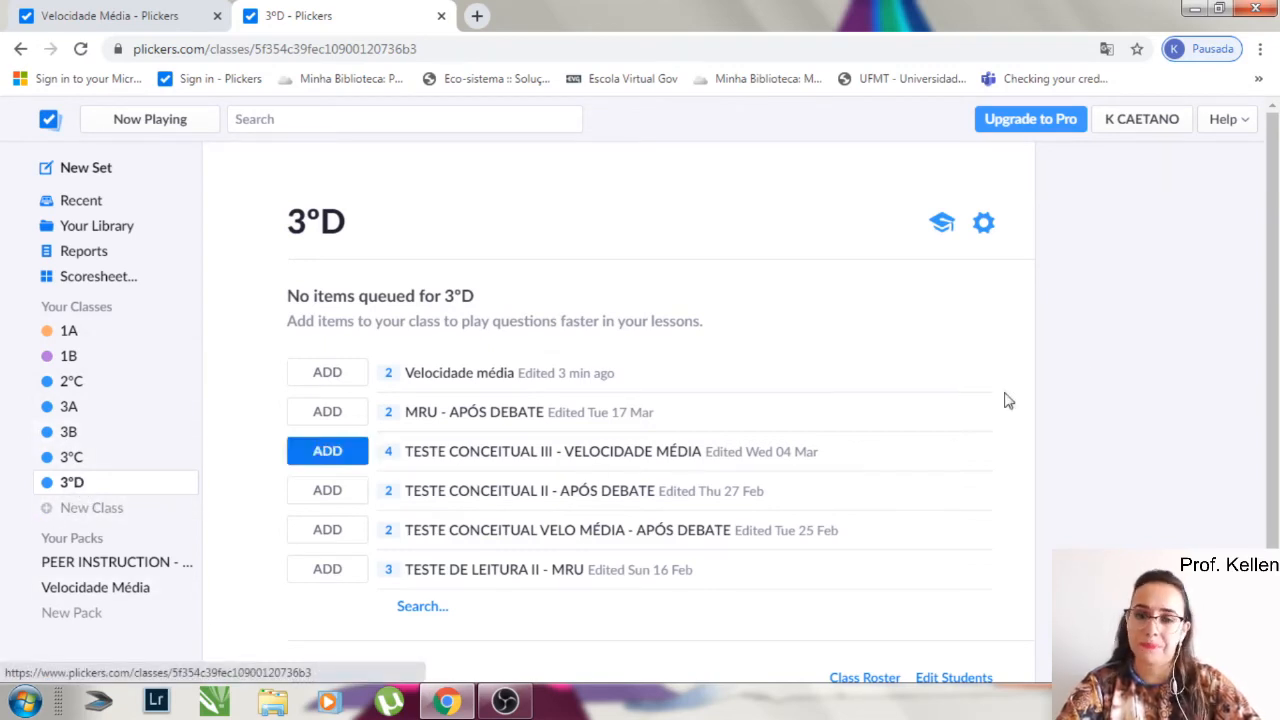
scroll(871, 374, "down", 1)
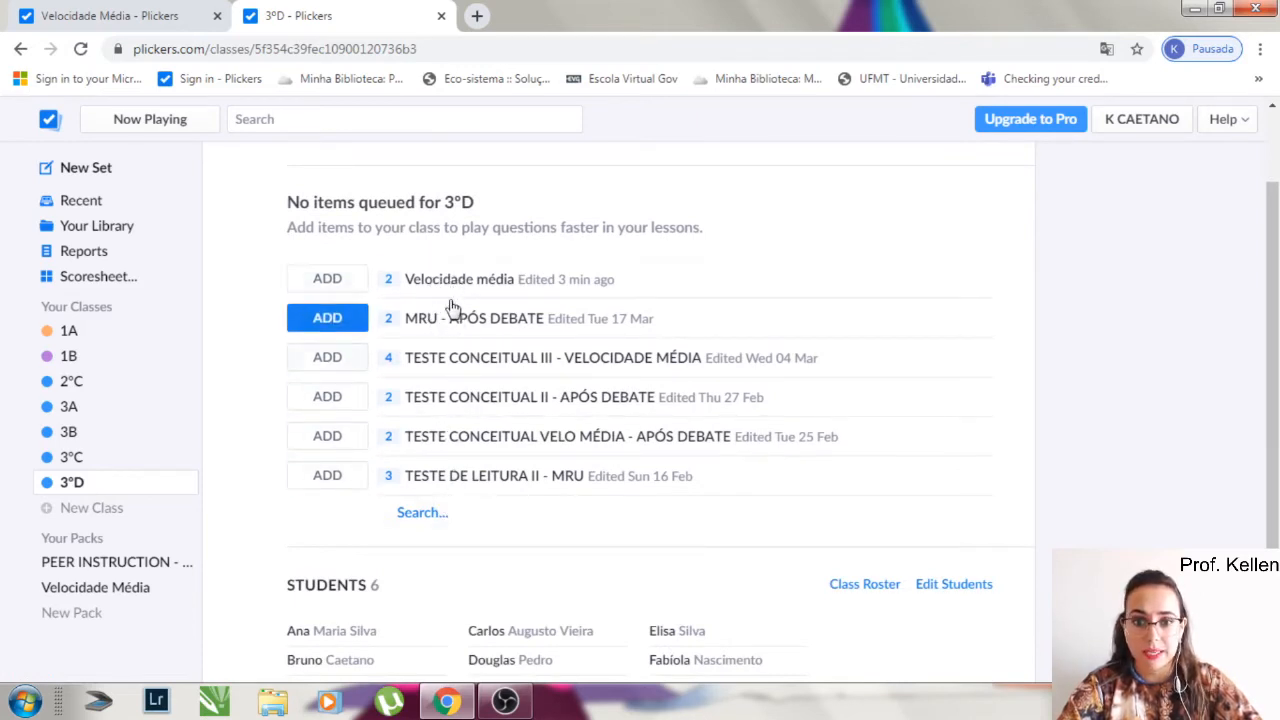
left_click(415, 514)
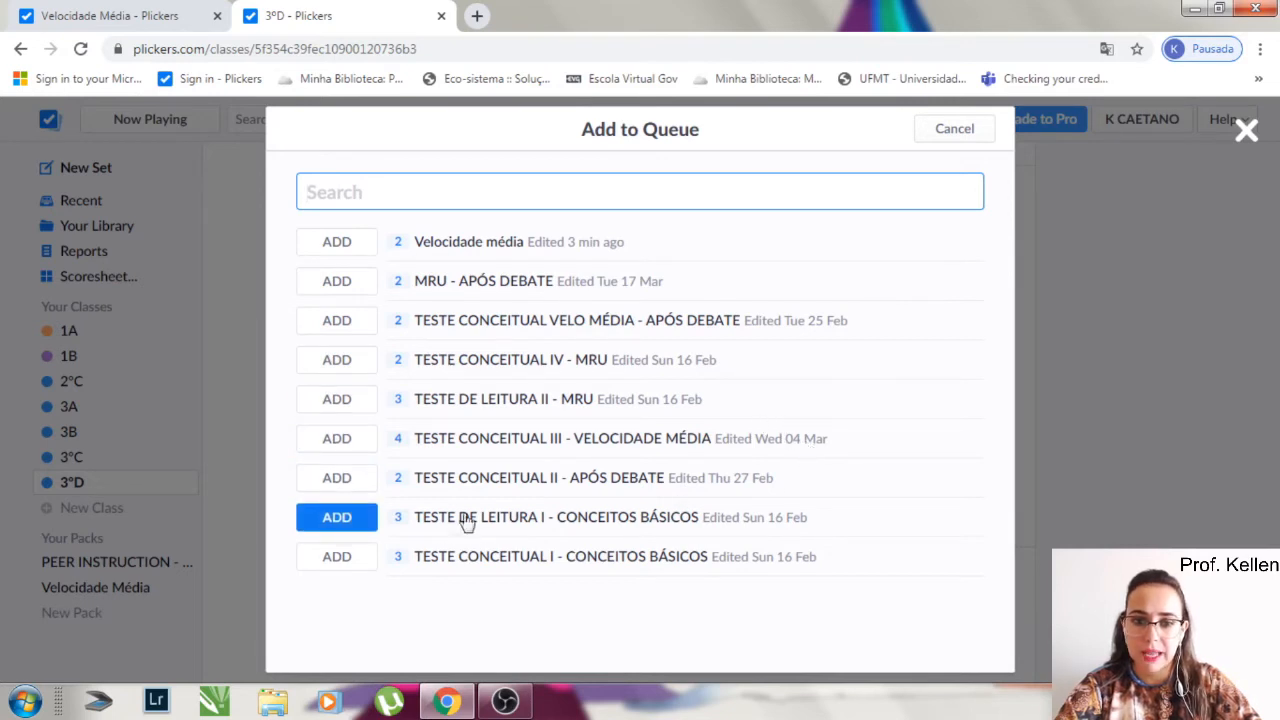
left_click(686, 520)
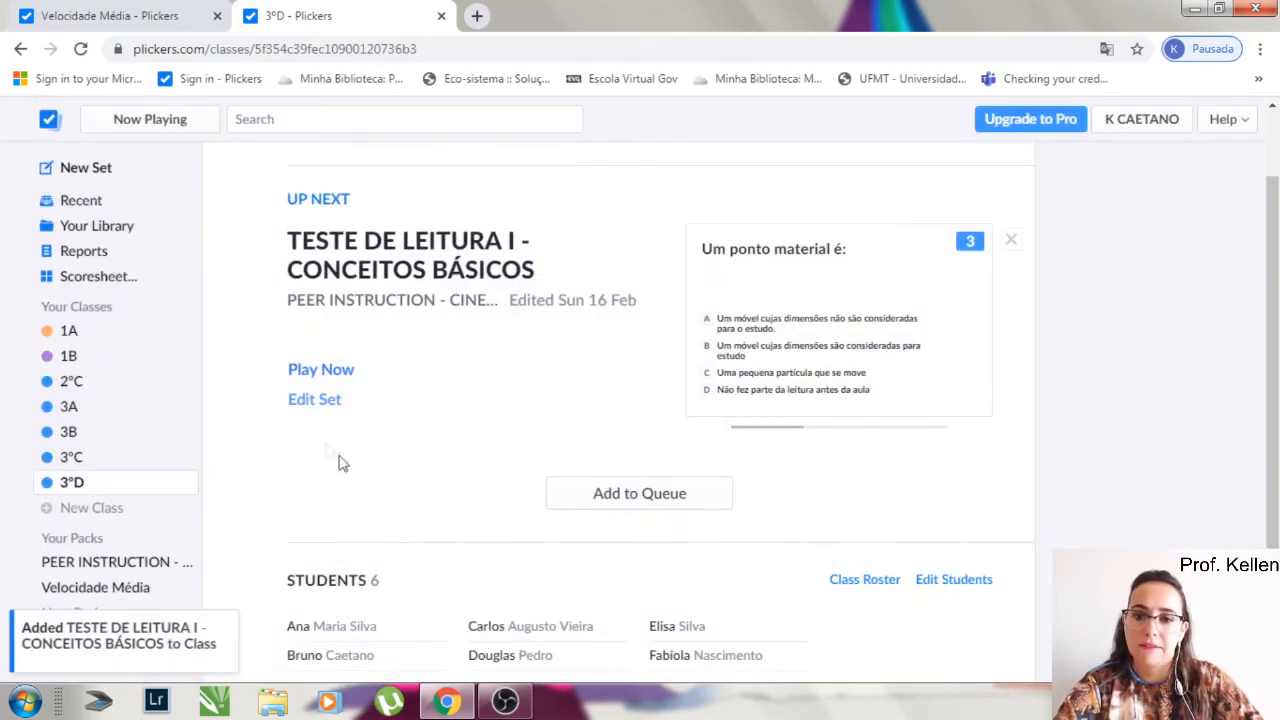
- Preview the questions of the queued TESTE DE LEITURA I - CONCEITOS BÁSICOS set and play it for 3ºD in full screen
mouse_move(980, 232)
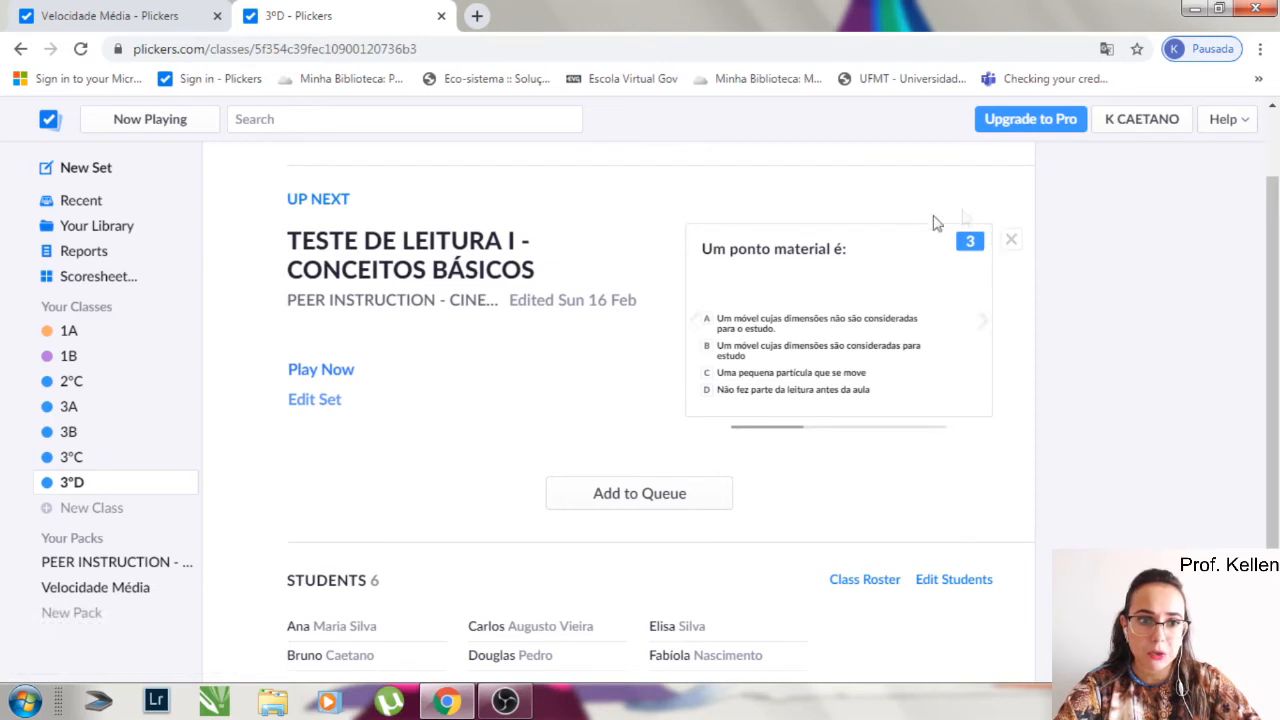
left_click(983, 322)
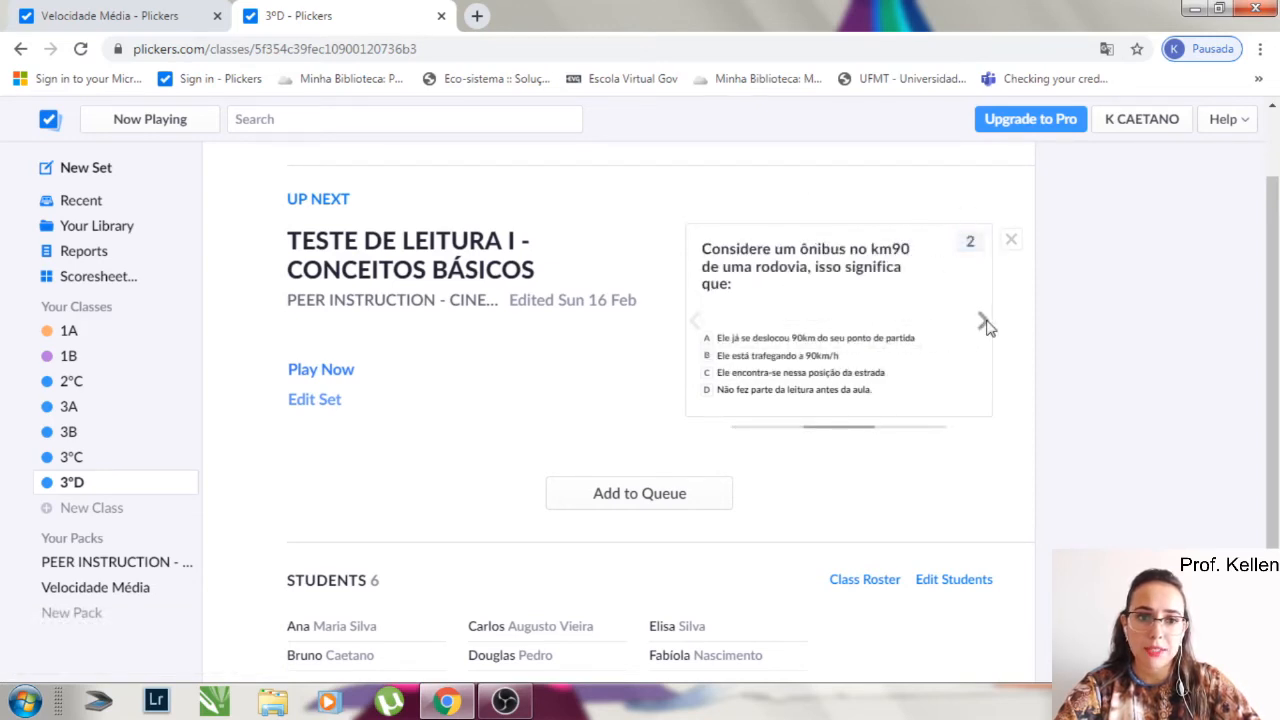
left_click(984, 322)
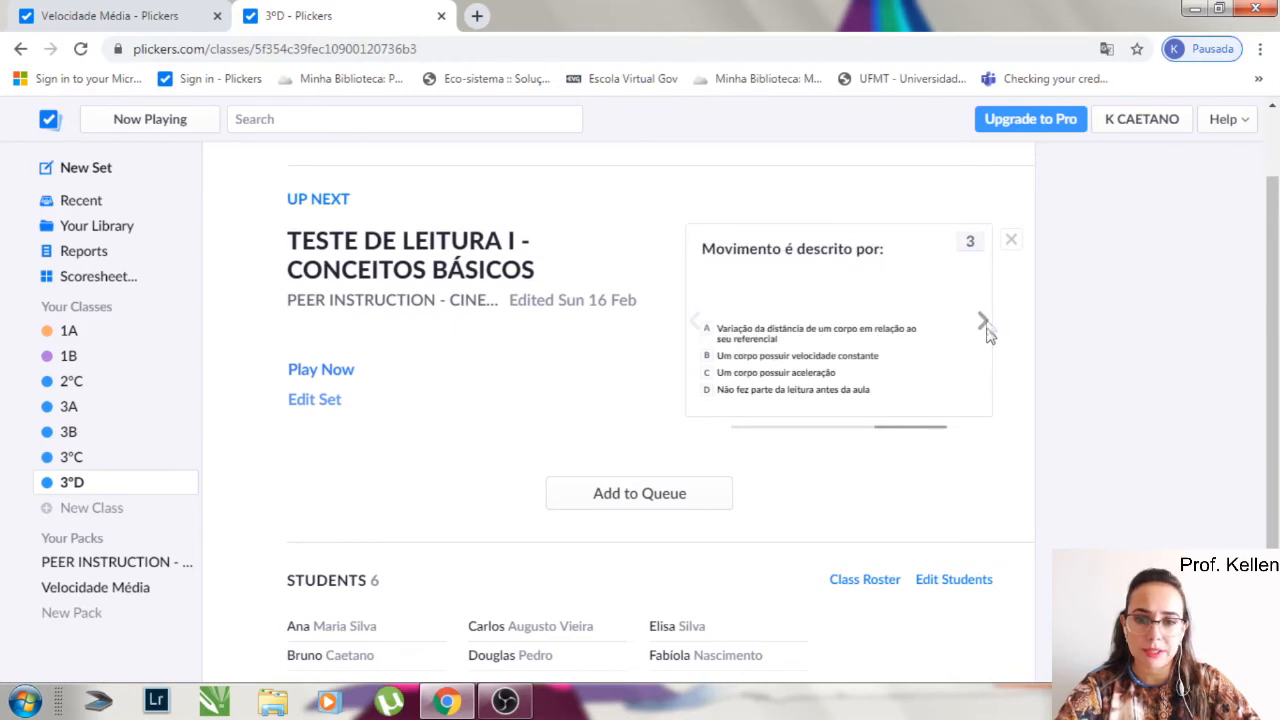
left_click(695, 322)
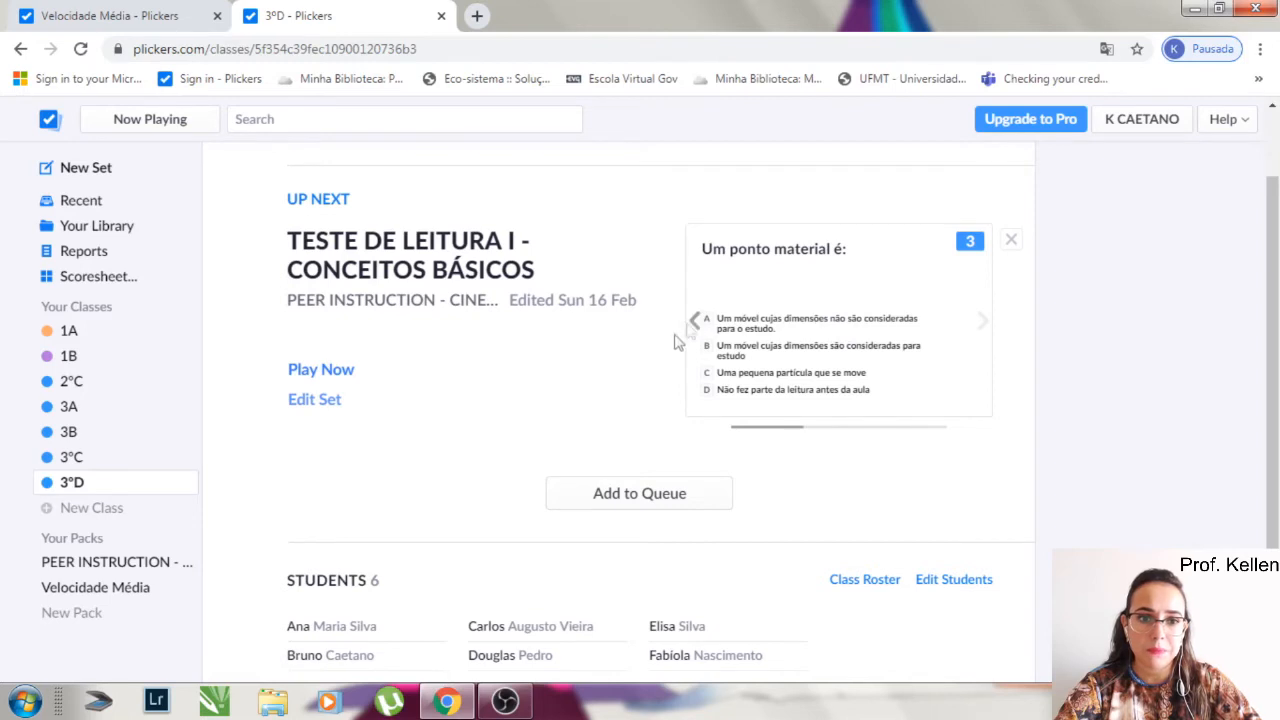
left_click(352, 370)
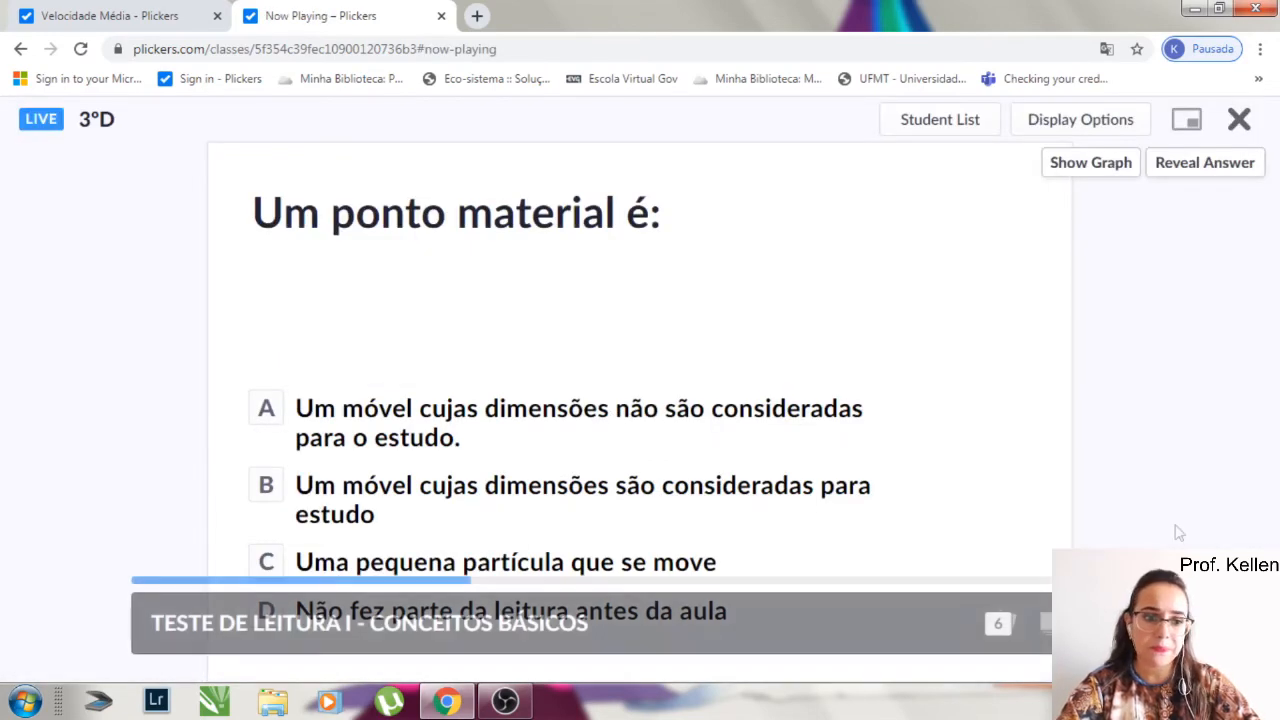
left_click(1111, 623)
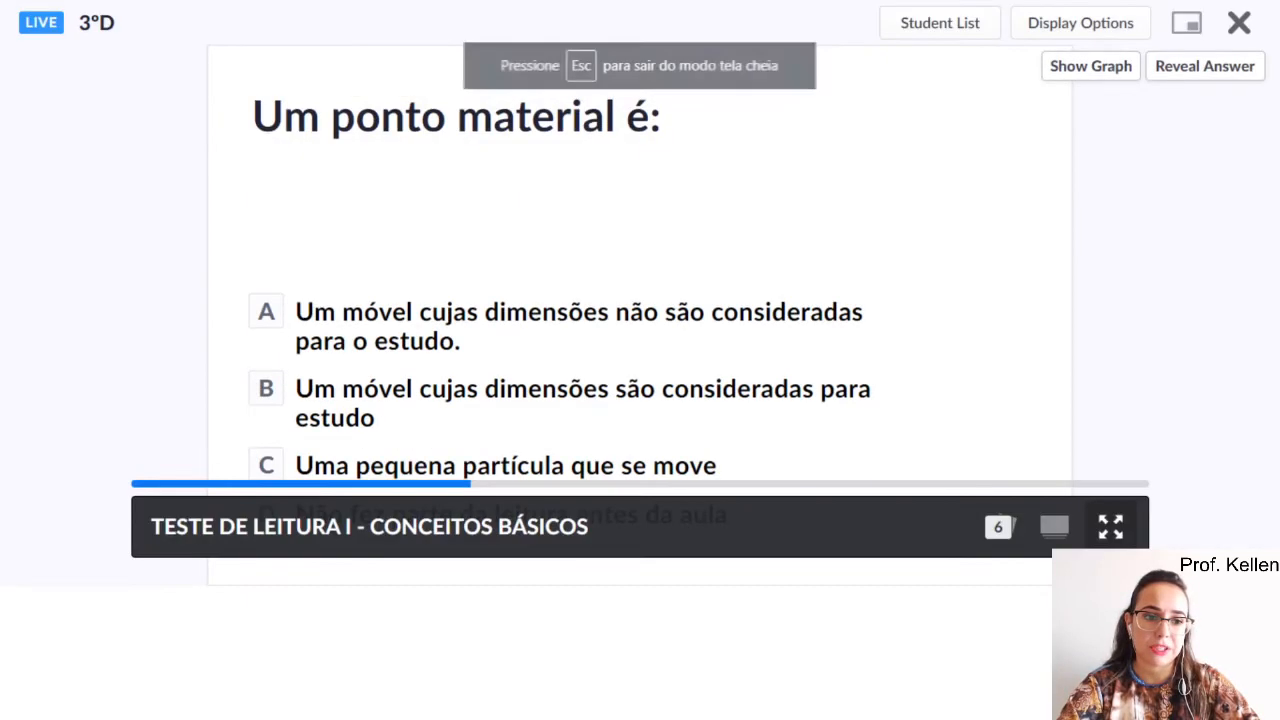
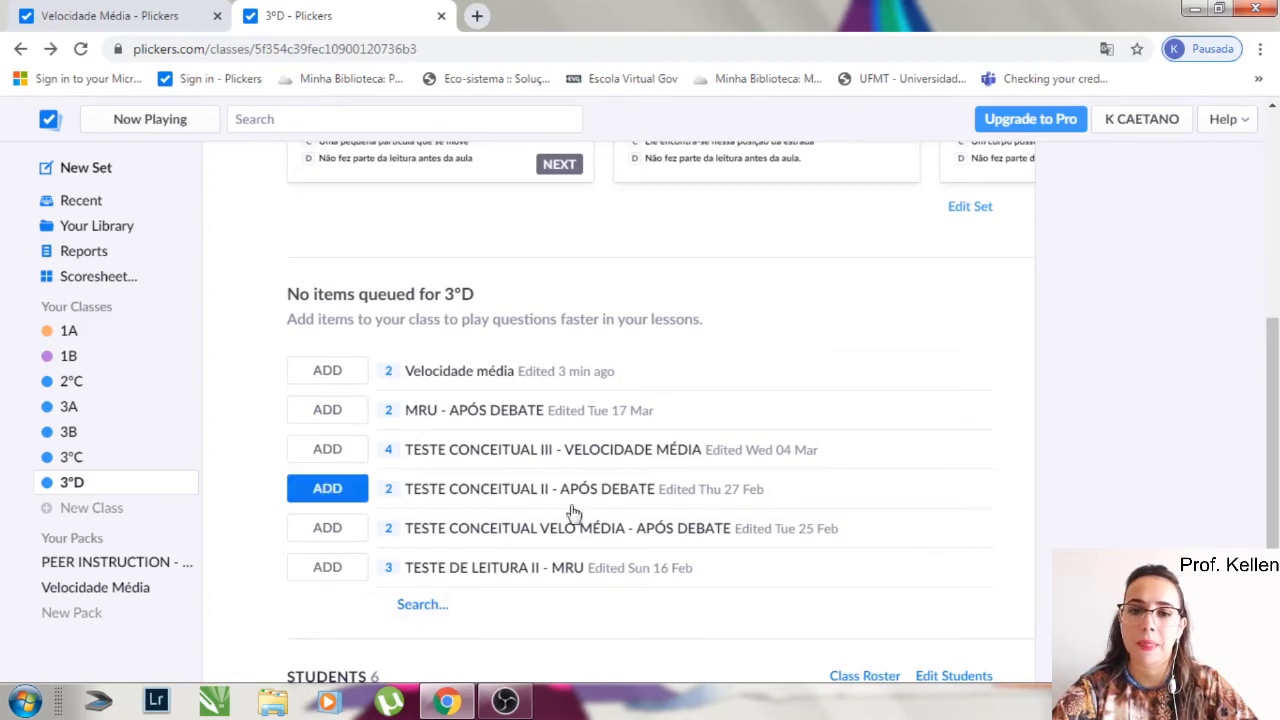
- Open the Scoresheet and select class 1A to view its student results
scroll(573, 512, "up", 4)
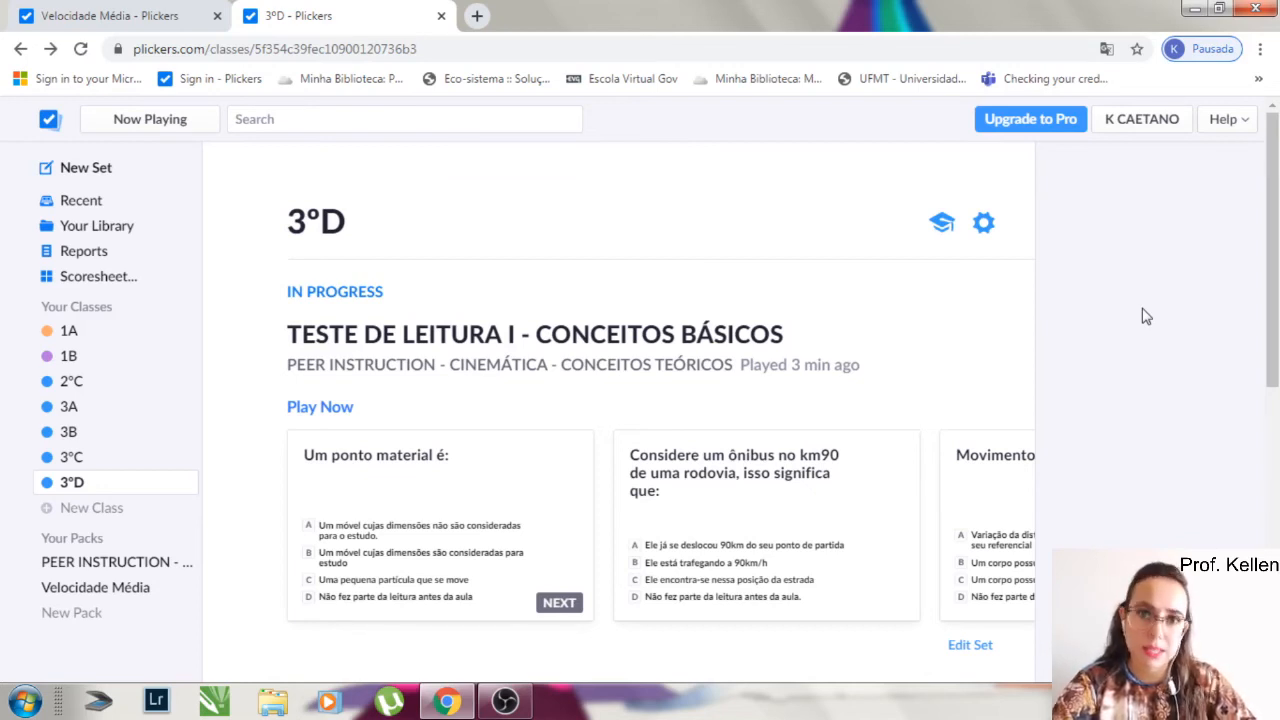
left_click(118, 278)
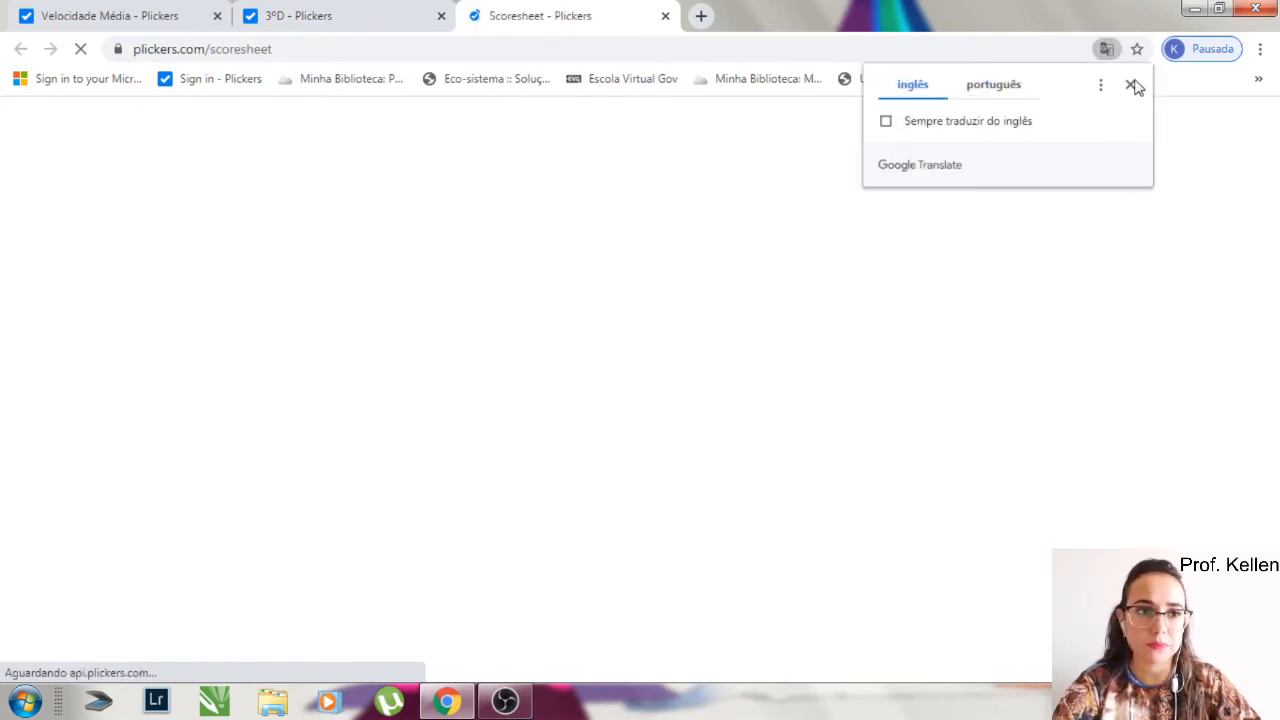
left_click(1131, 85)
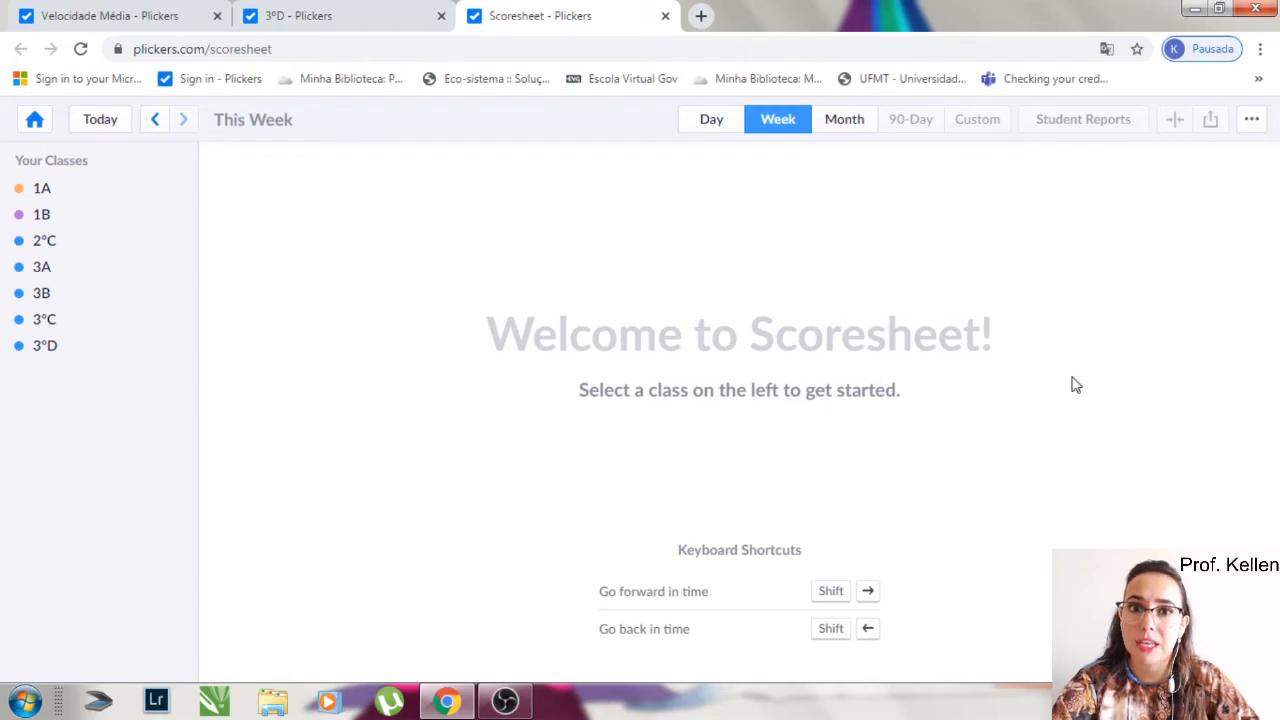
left_click(60, 188)
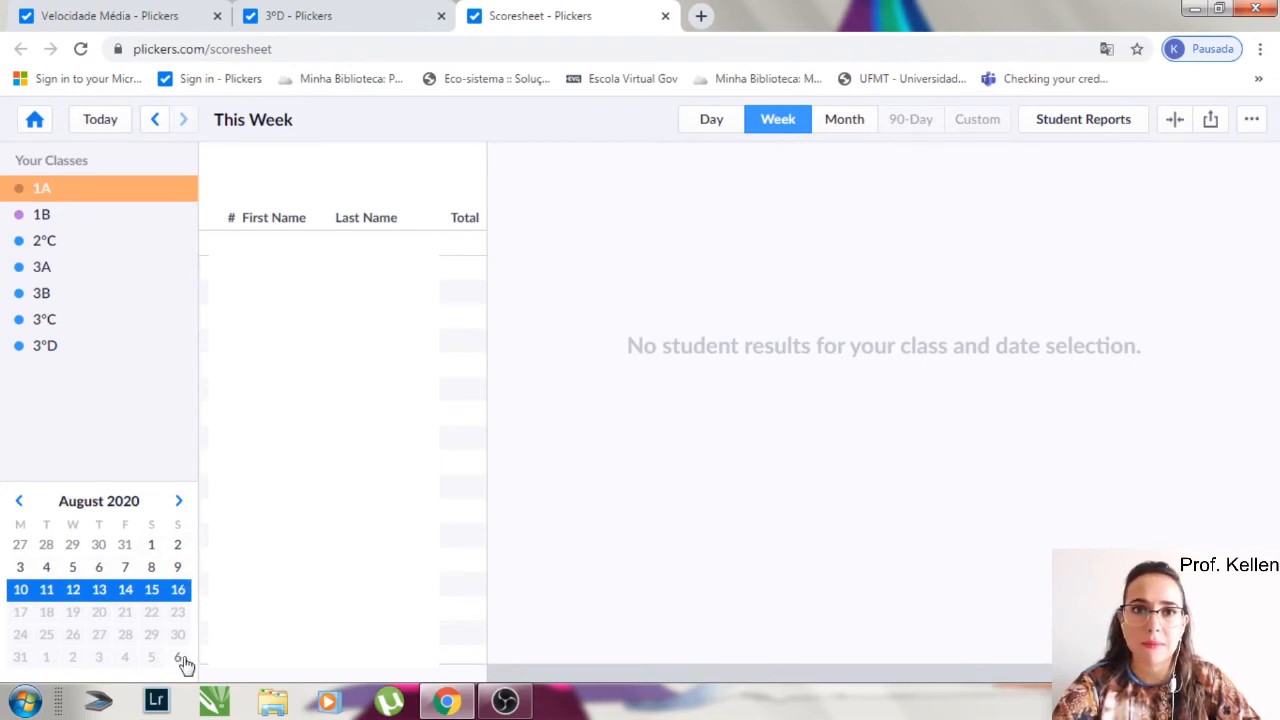
- Show the 1A results for the week of 2 to 8 March 2020
left_click(21, 502)
left_click(21, 502)
left_click(21, 502)
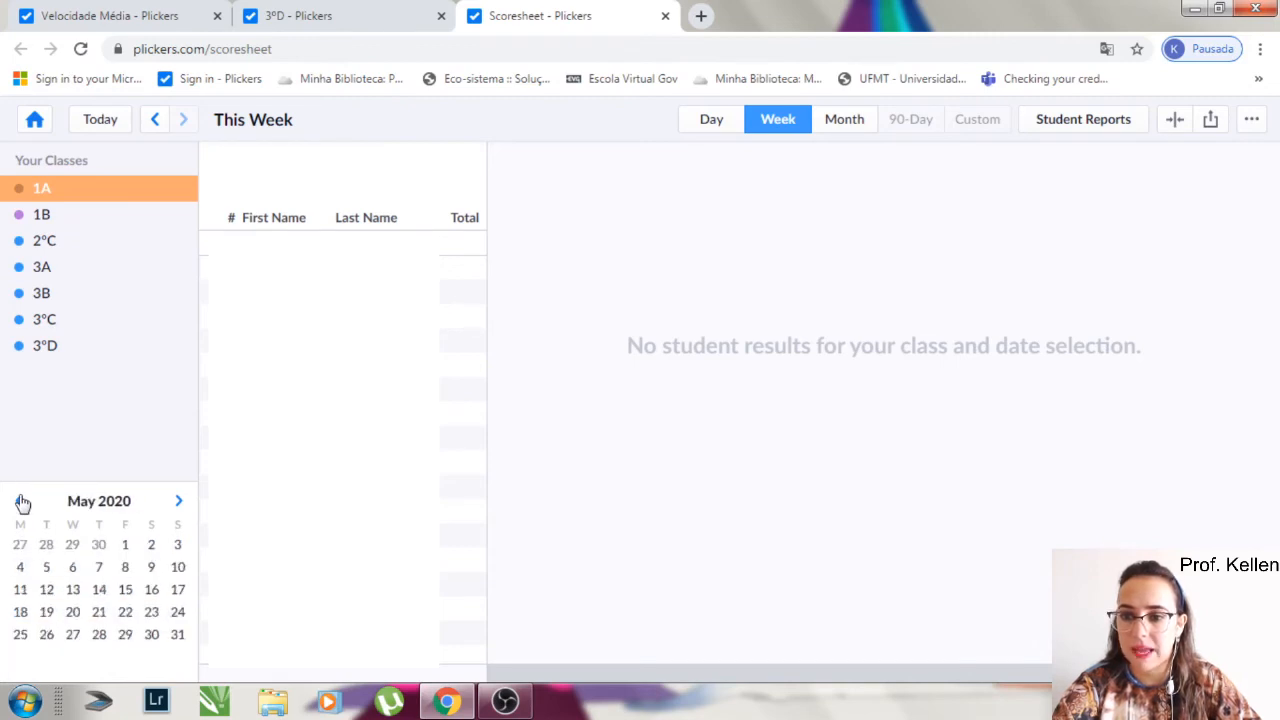
left_click(21, 502)
left_click(21, 502)
left_click(21, 502)
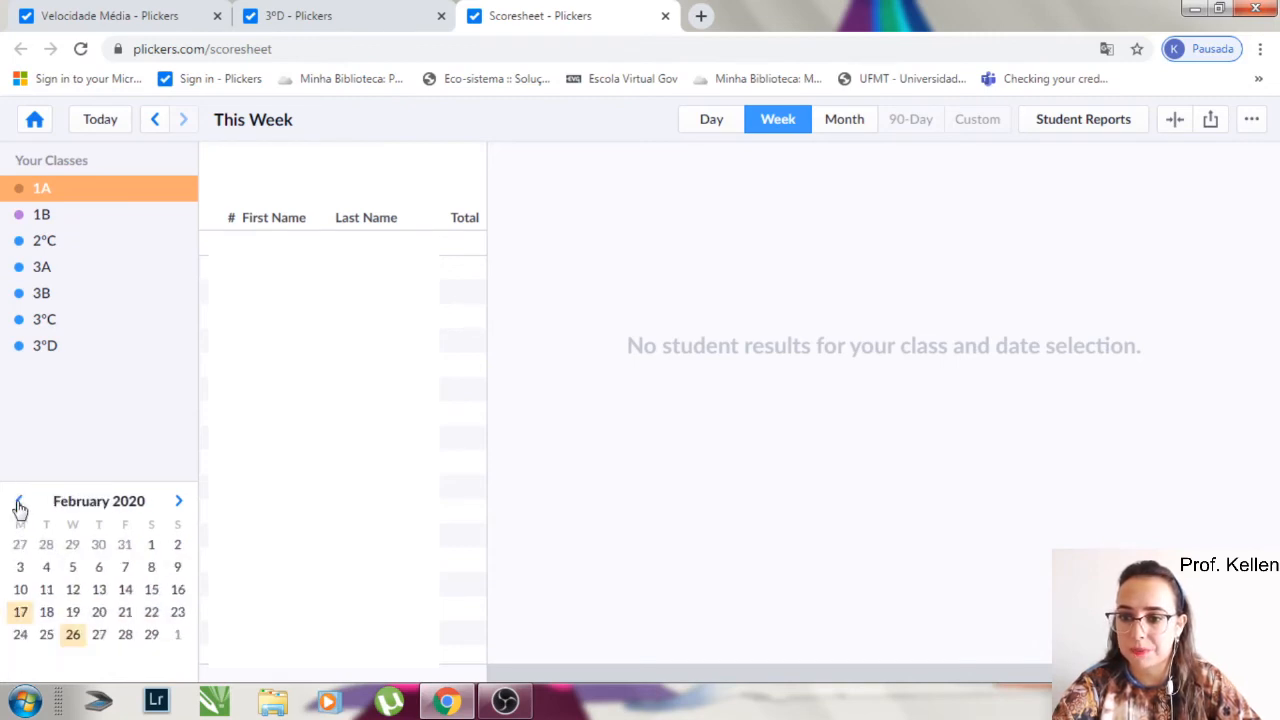
left_click(178, 501)
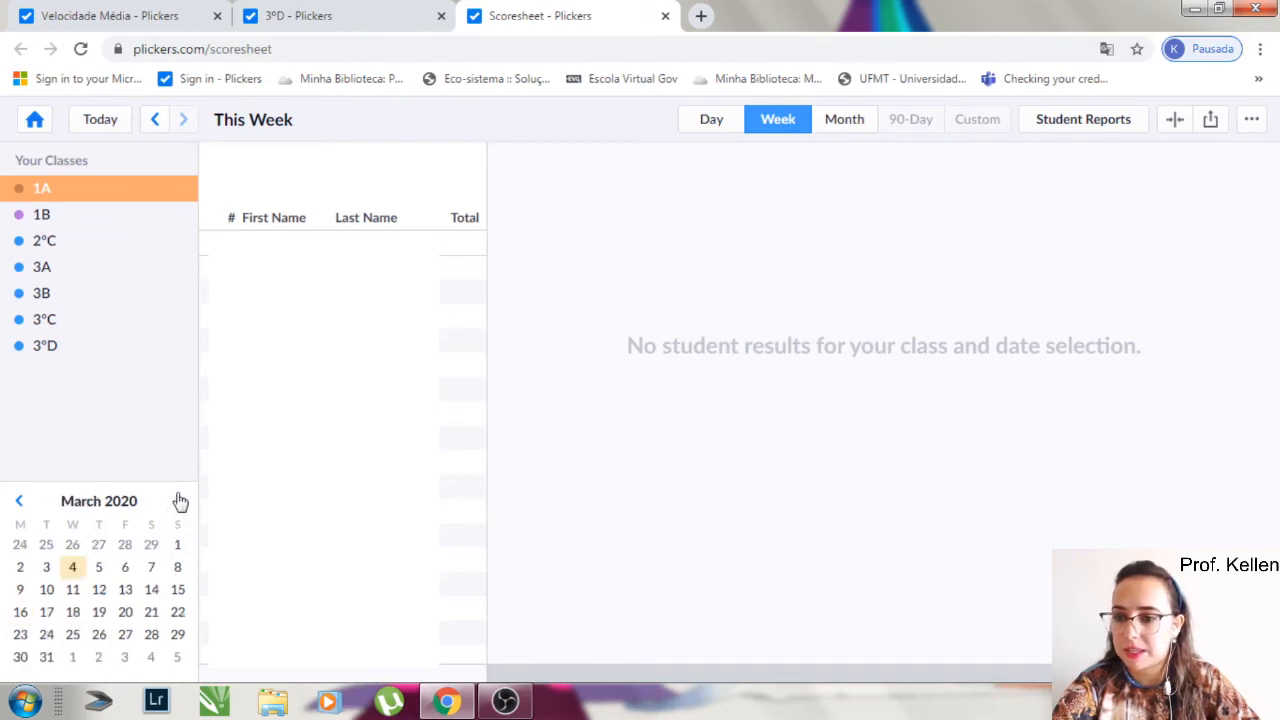
left_click(20, 568)
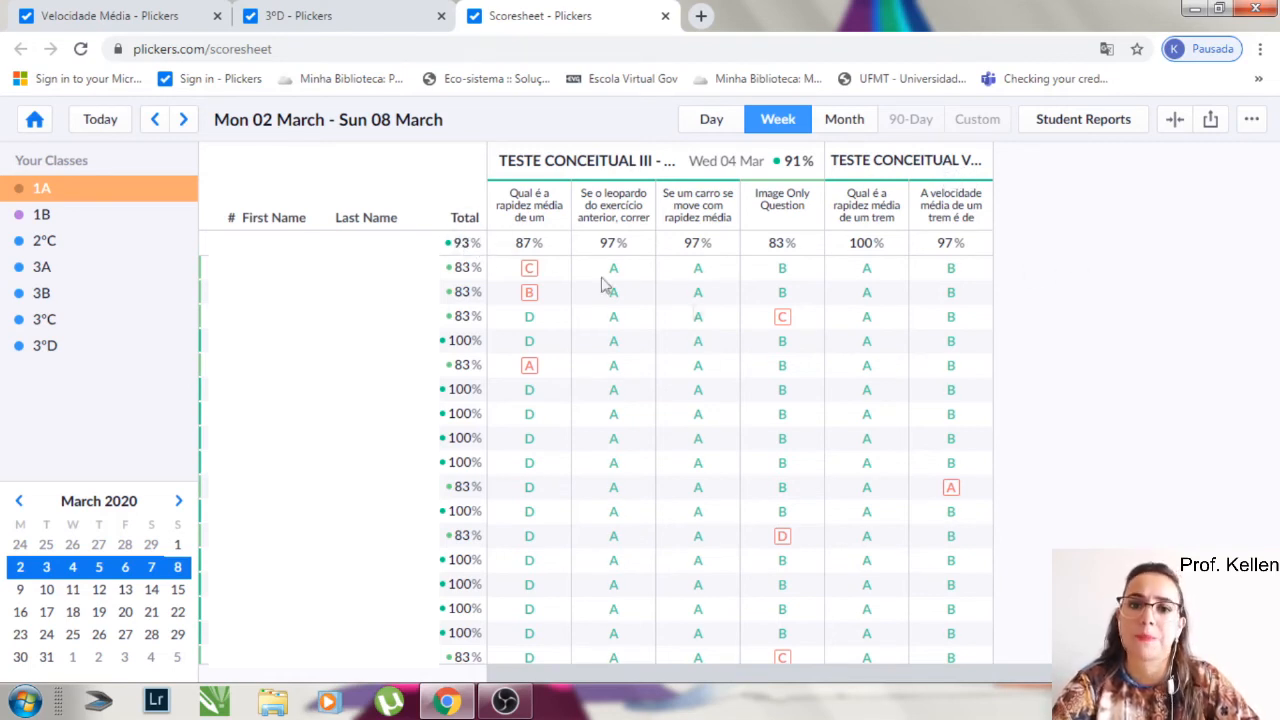
- View the score summary of the TESTE CONCEITUAL VELO MÉDIA - APÓS DEBATE set and close it
mouse_move(513, 247)
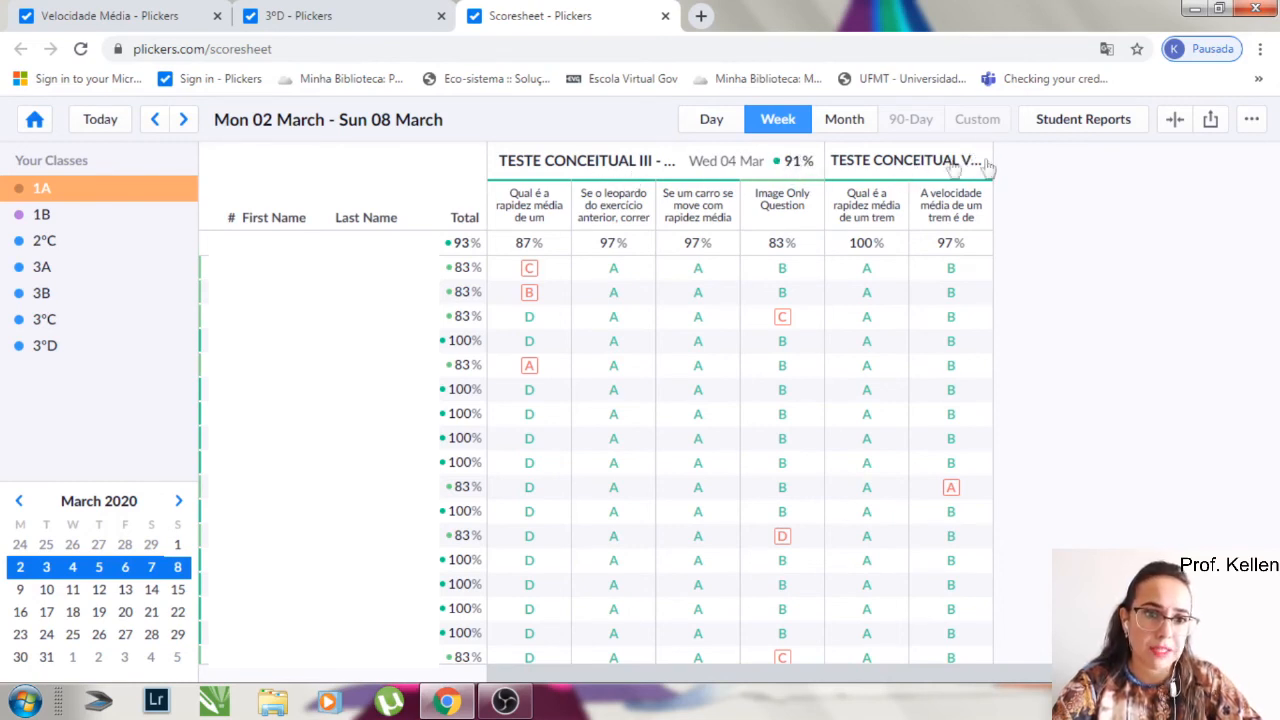
left_click(912, 167)
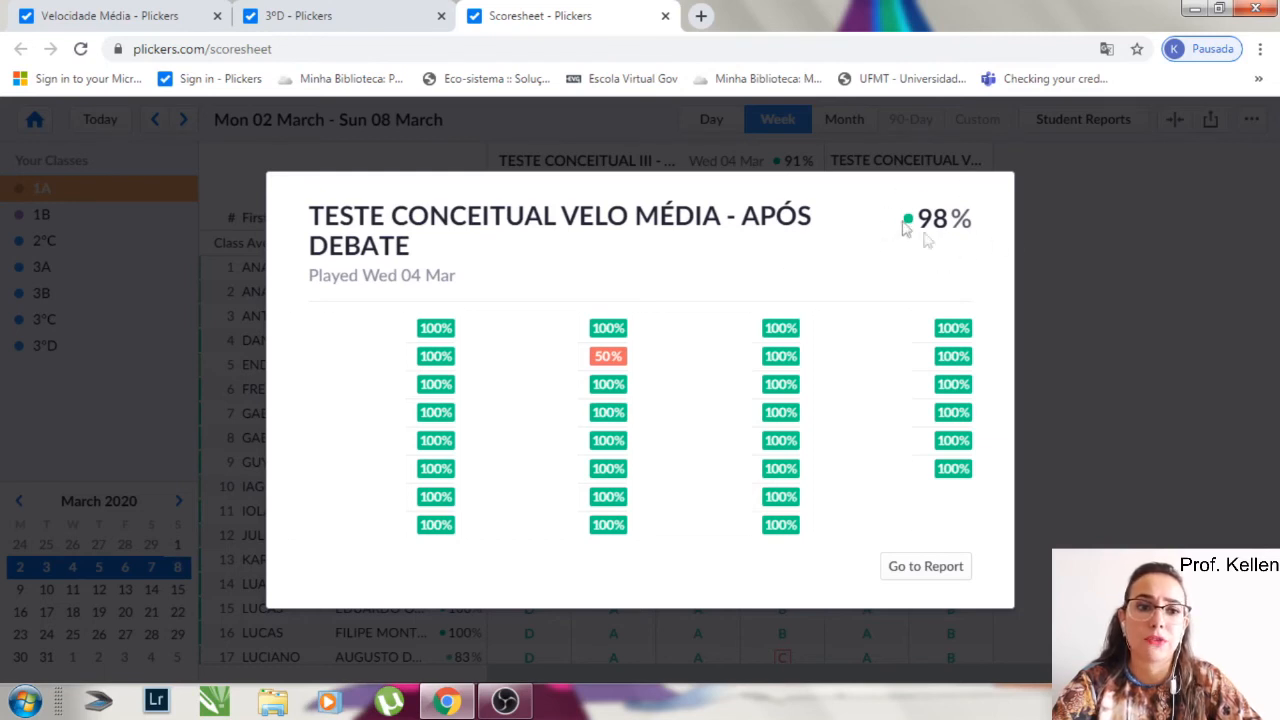
left_click(1168, 329)
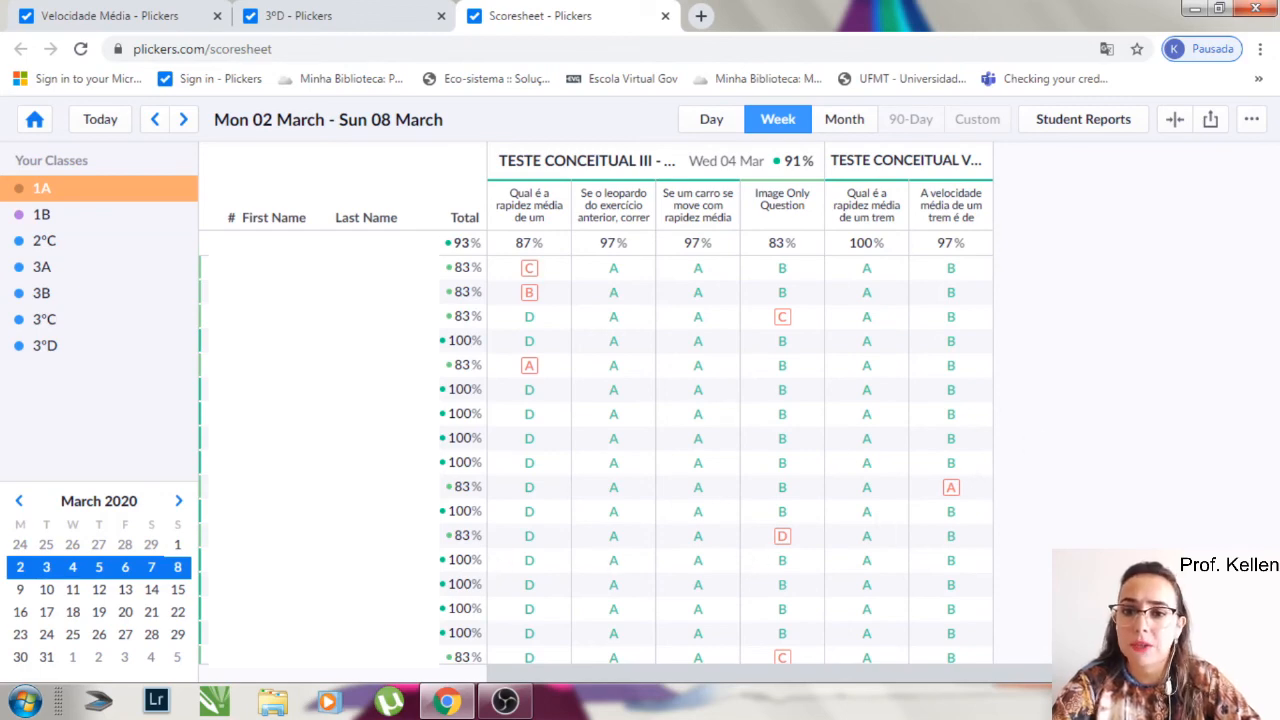
- Open the first listed student's report, review the answers to each question, and close the report
left_click(363, 270)
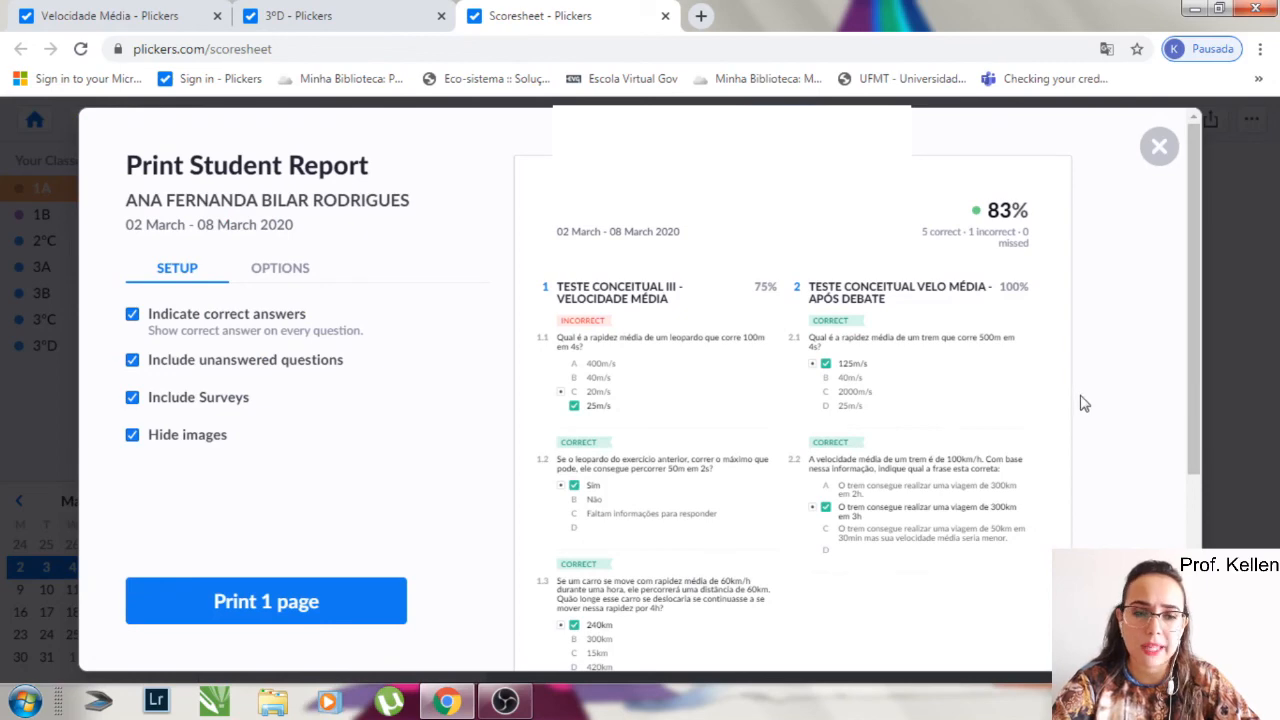
scroll(693, 347, "down", 5)
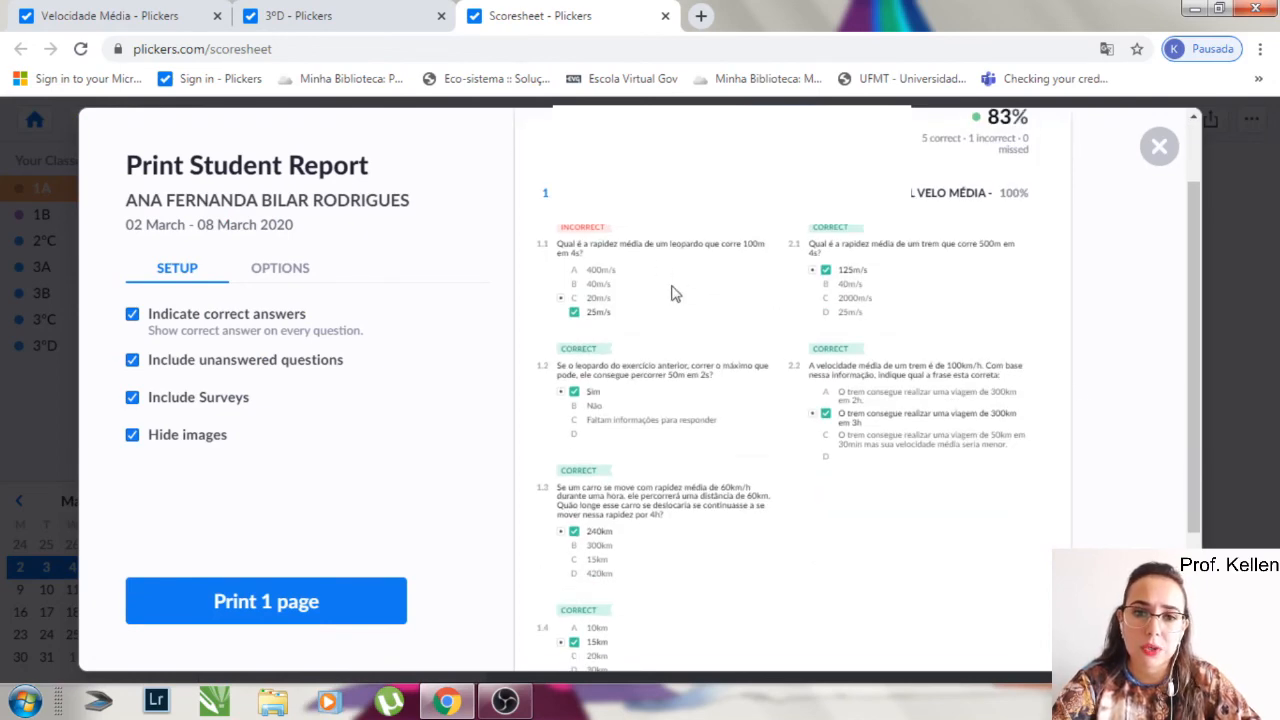
scroll(752, 428, "up", 5)
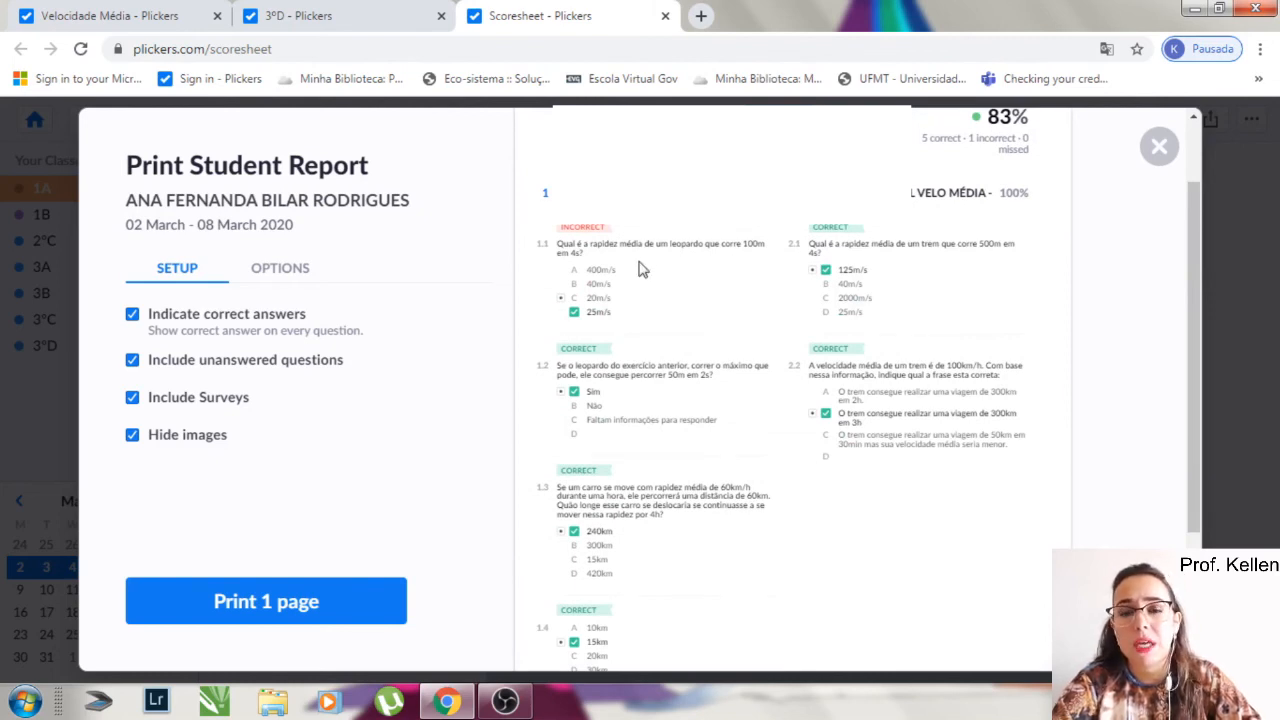
scroll(849, 317, "down", 2)
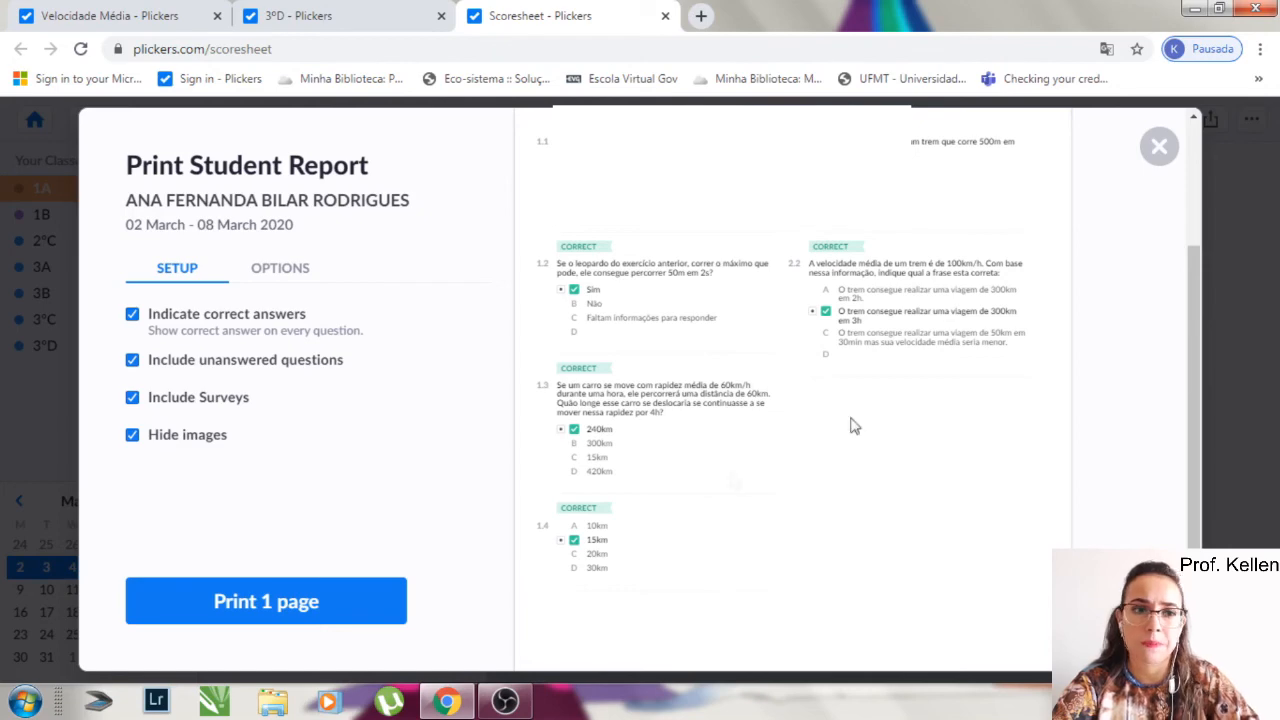
left_click(1159, 149)
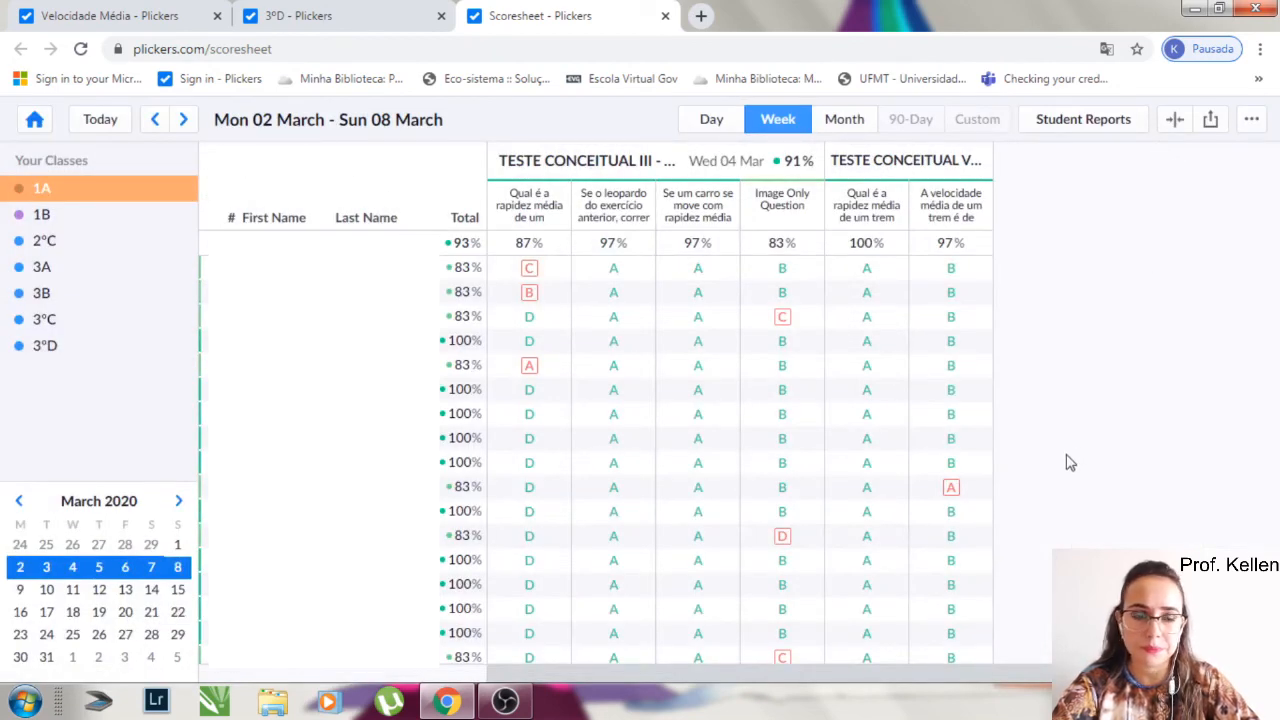
- Show the 1A results for the week of 24 February 2020 and view the summary of TESTE CONCEITUAL II - APÓS DEBATE
left_click(18, 502)
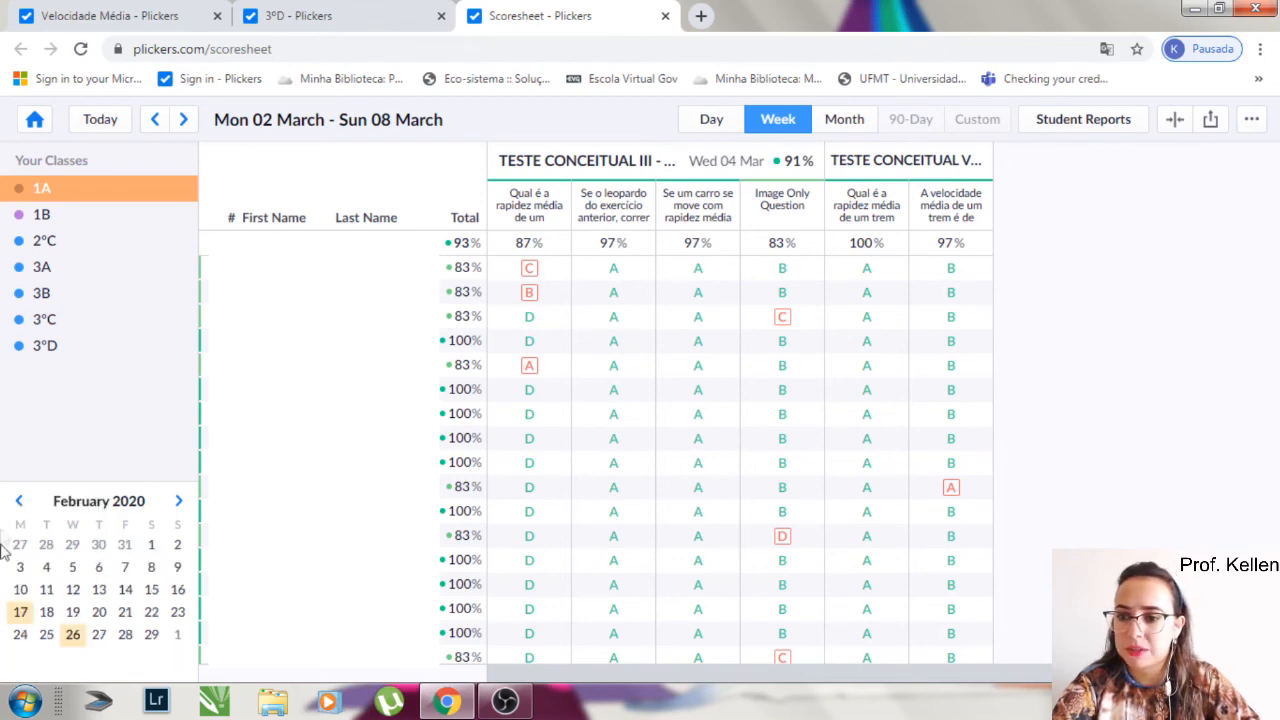
left_click(20, 636)
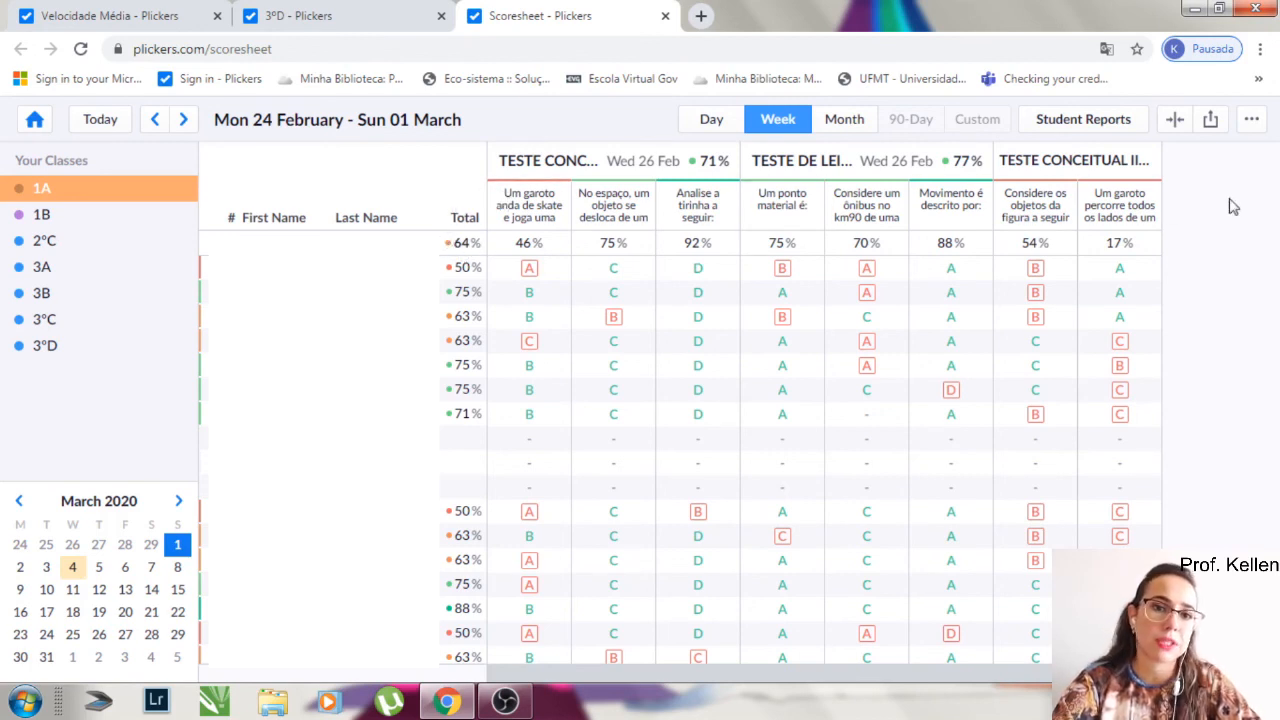
left_click(1080, 166)
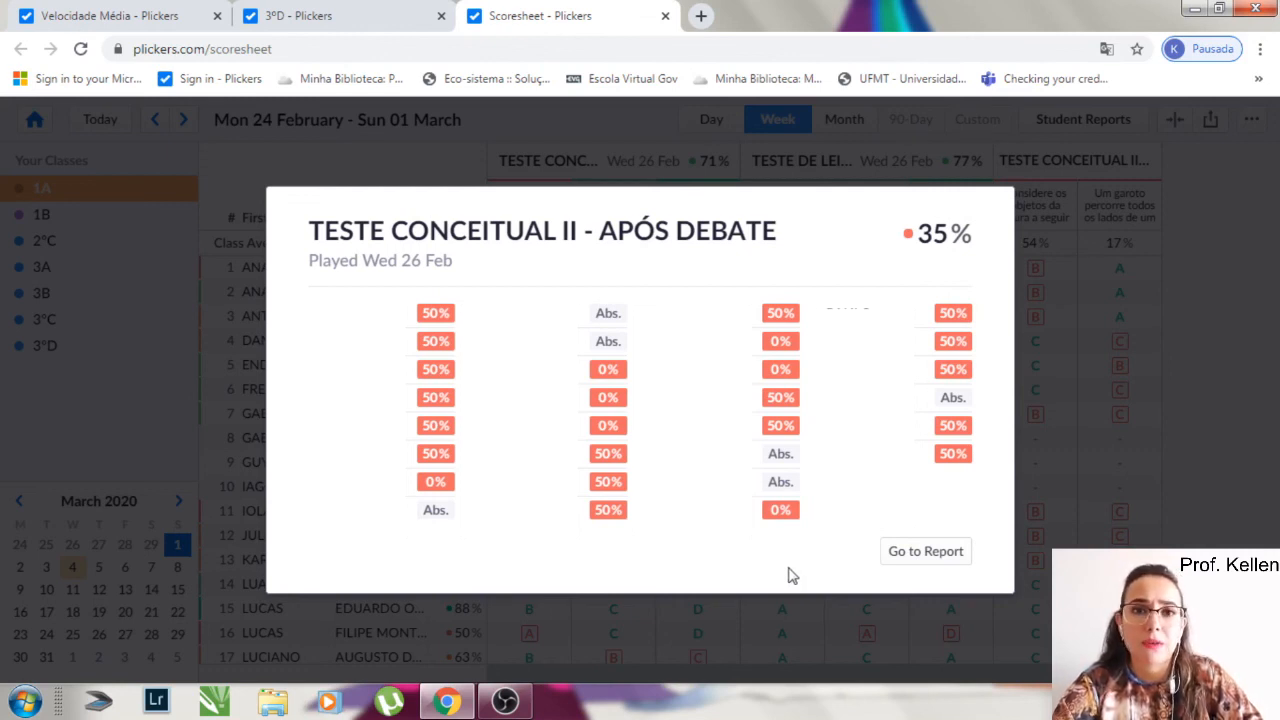
left_click(1190, 486)
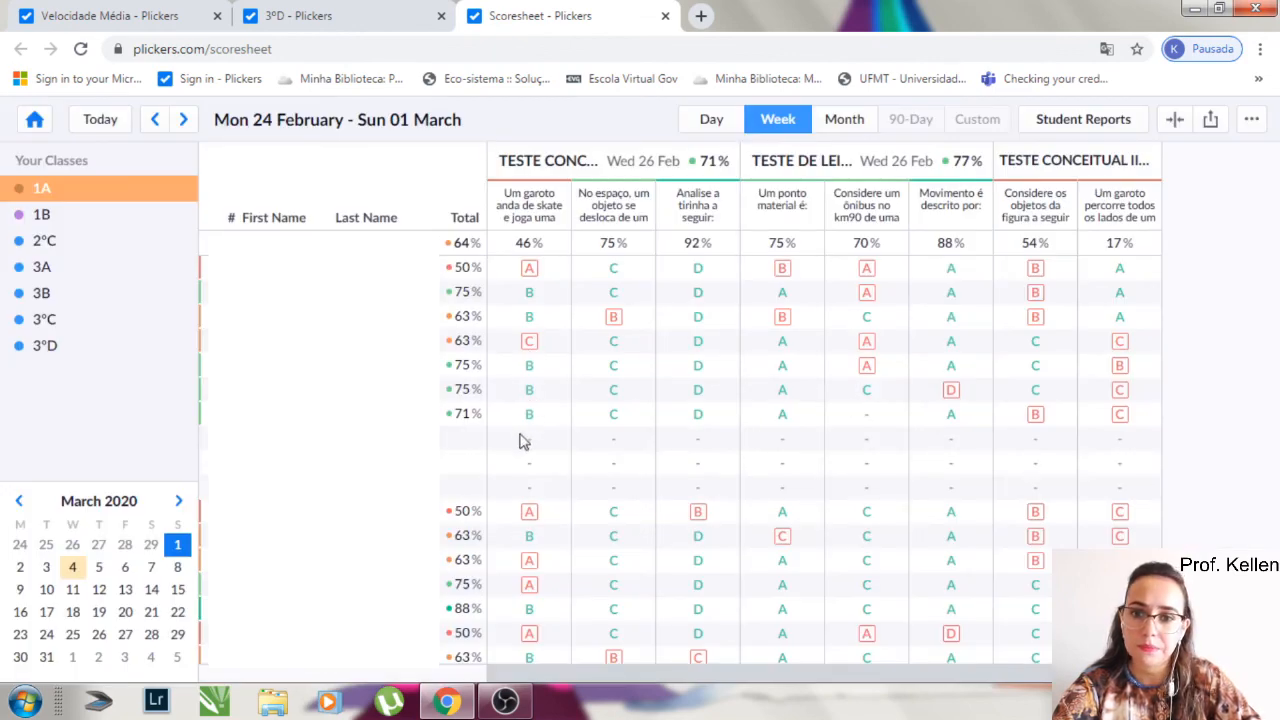
- Look through the remaining 1A student results for that week and return to the library
scroll(523, 449, "down", 1)
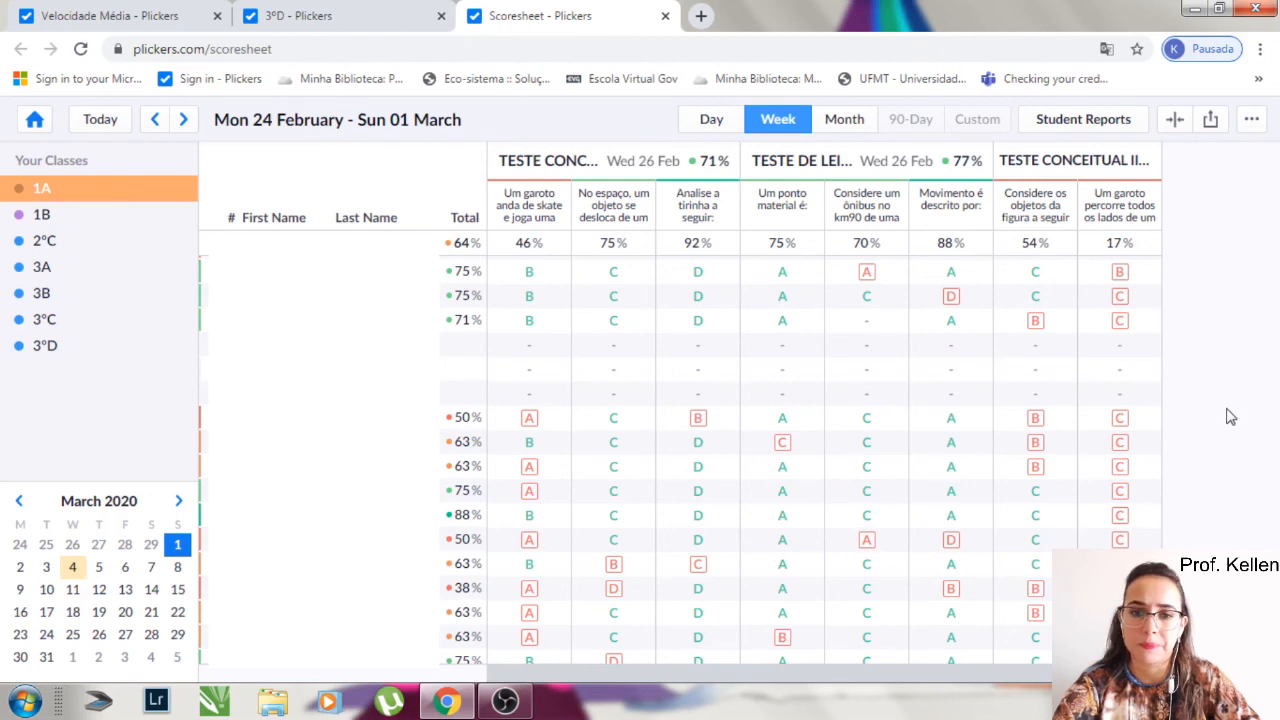
left_click(34, 119)
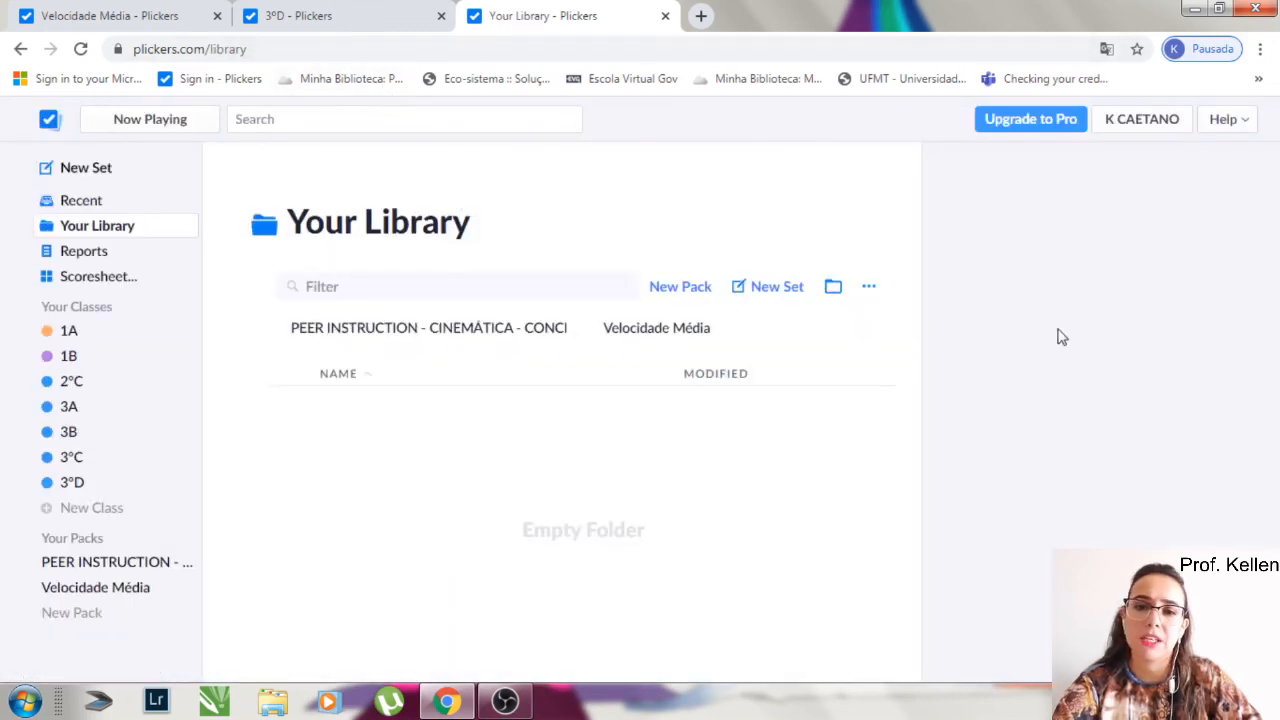